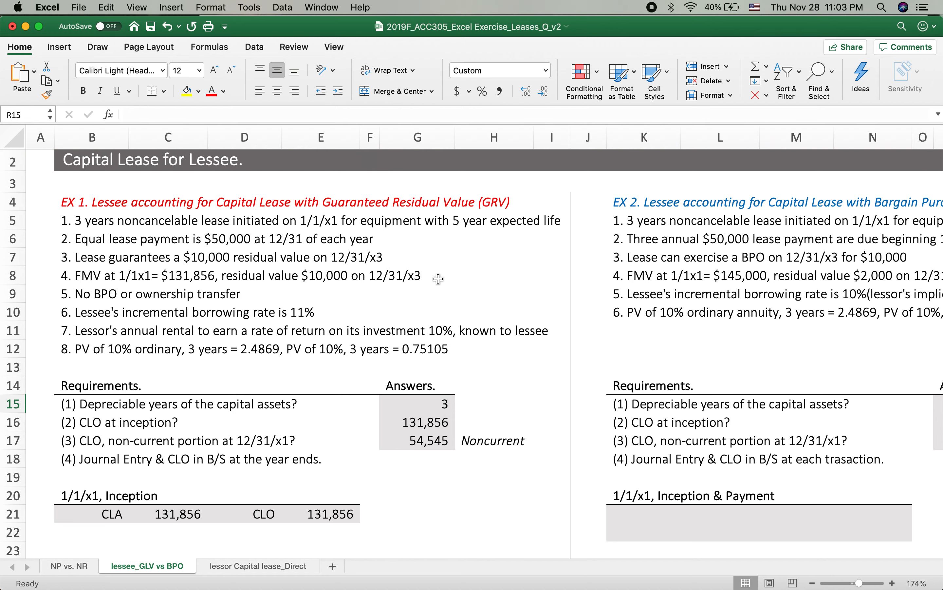
Step: Compare the lease terms of EX 1 and EX 2, focusing on when the $50,000 payments fall due
scroll(562, 295, "right", 2)
scroll(561, 295, "up", 1)
scroll(562, 295, "right", 2)
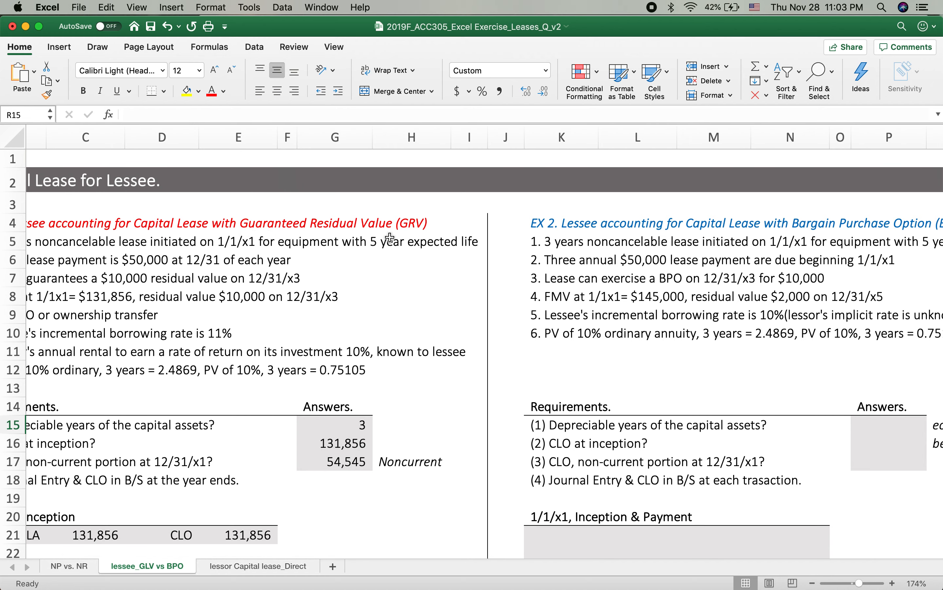
scroll(256, 270, "left", 3)
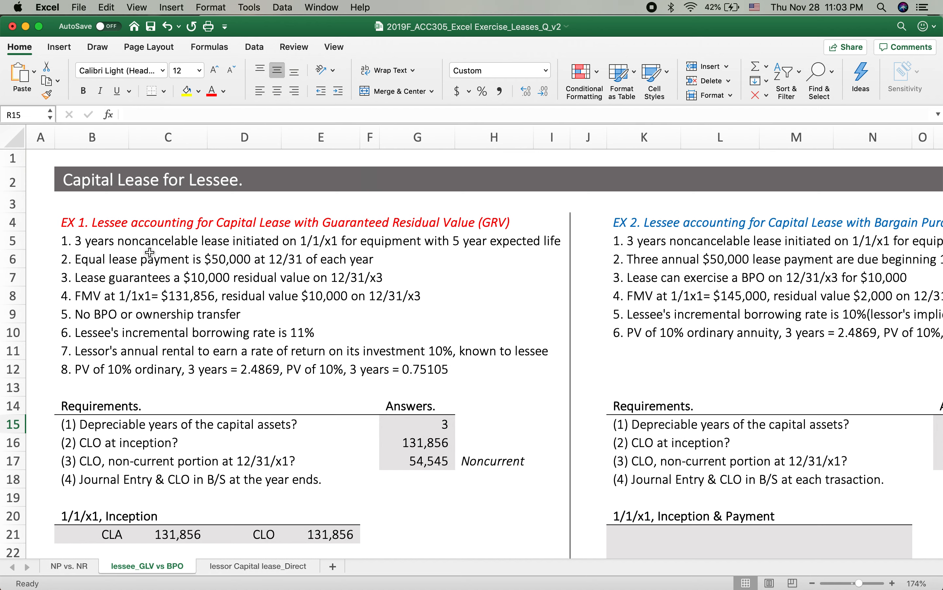
scroll(393, 307, "right", 10)
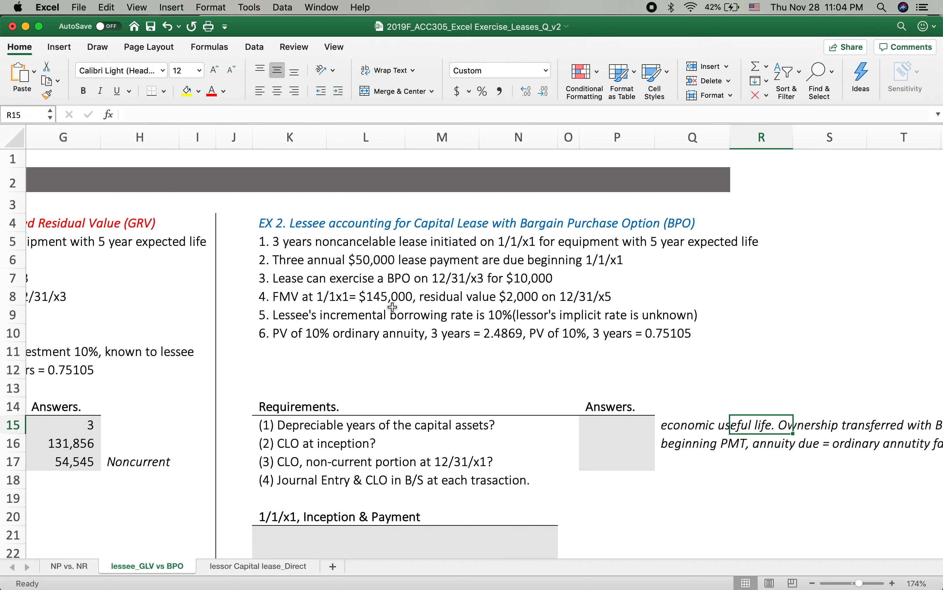
left_click(534, 227)
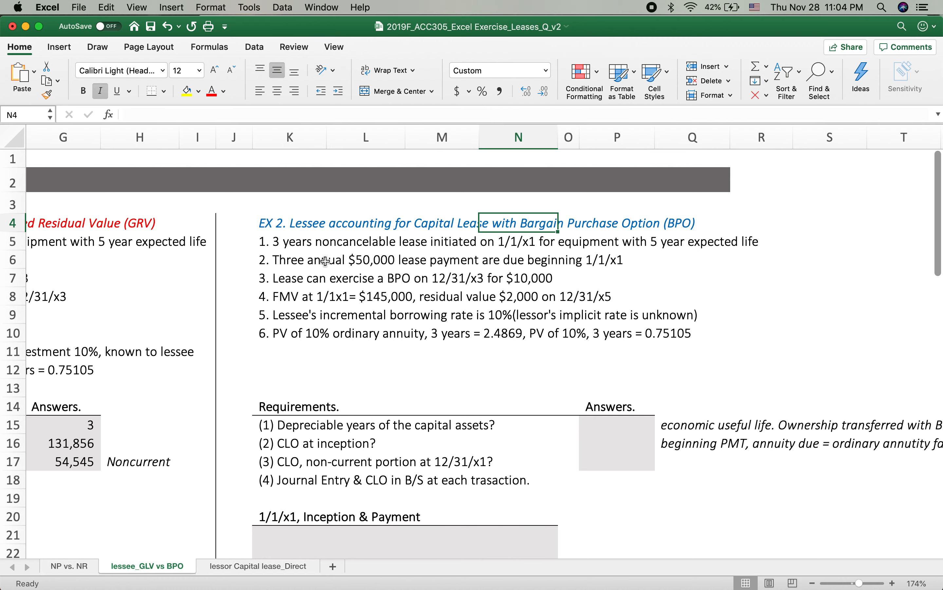
scroll(398, 311, "down", 1)
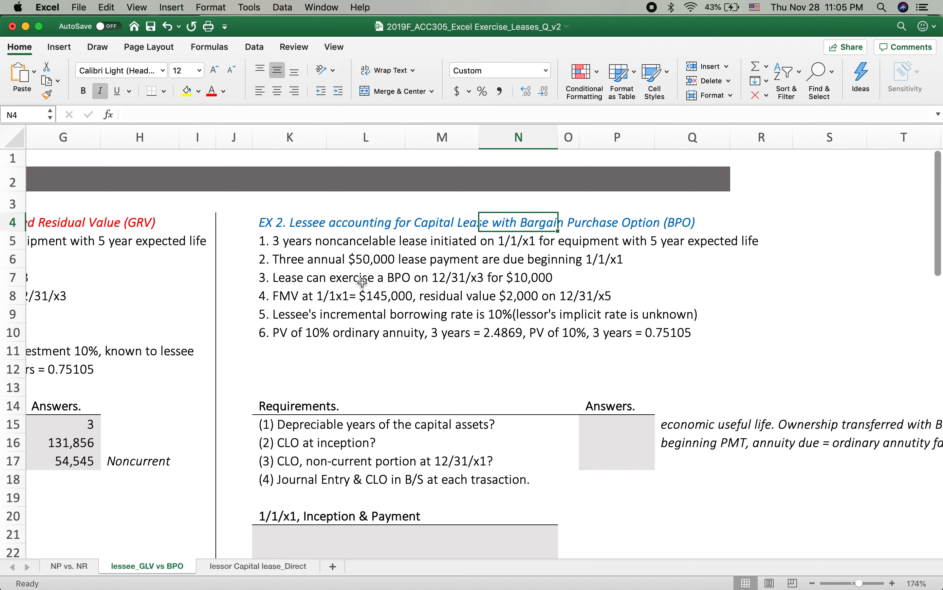
left_click(611, 261)
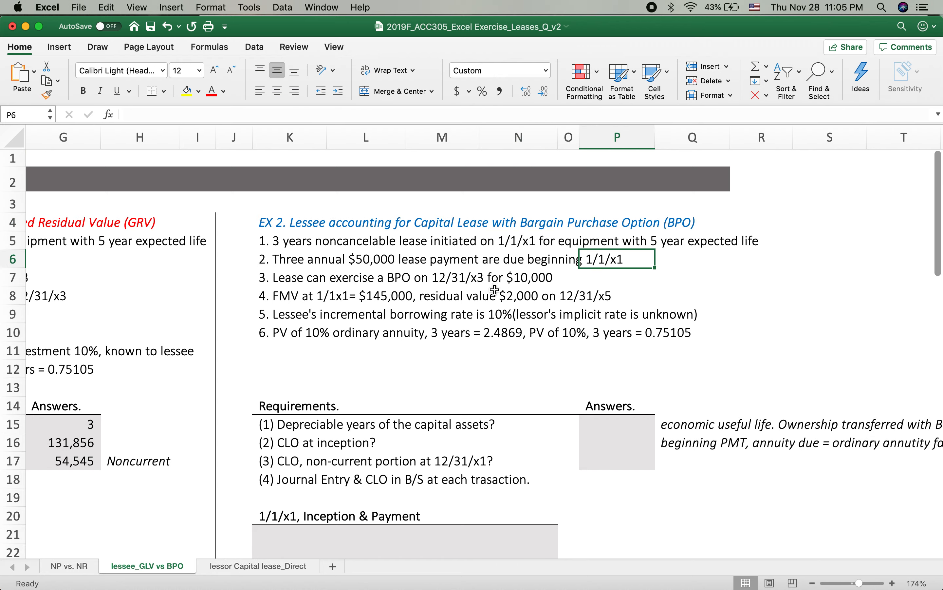
scroll(495, 291, "left", 2)
scroll(492, 288, "left", 5)
scroll(492, 289, "down", 3)
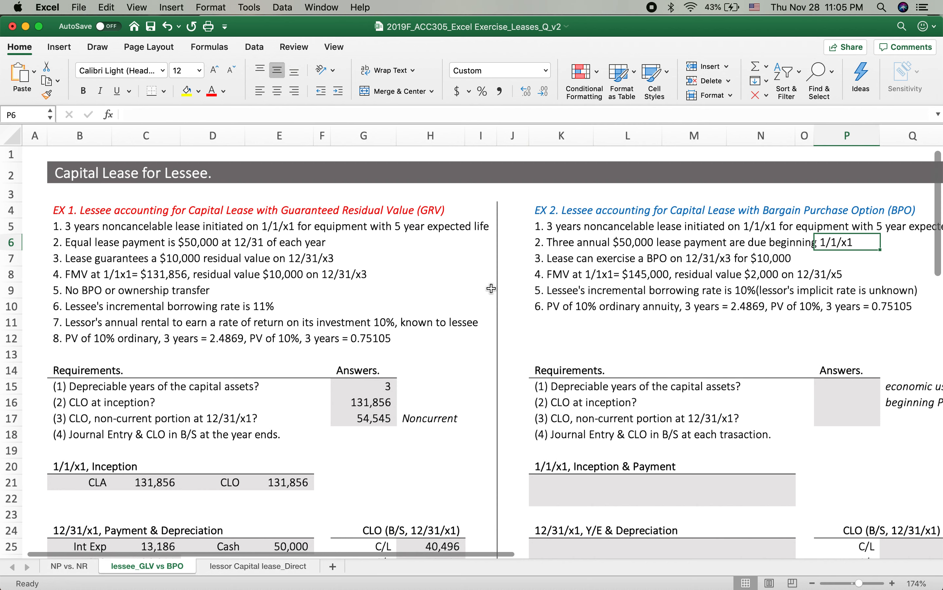
left_click(242, 245)
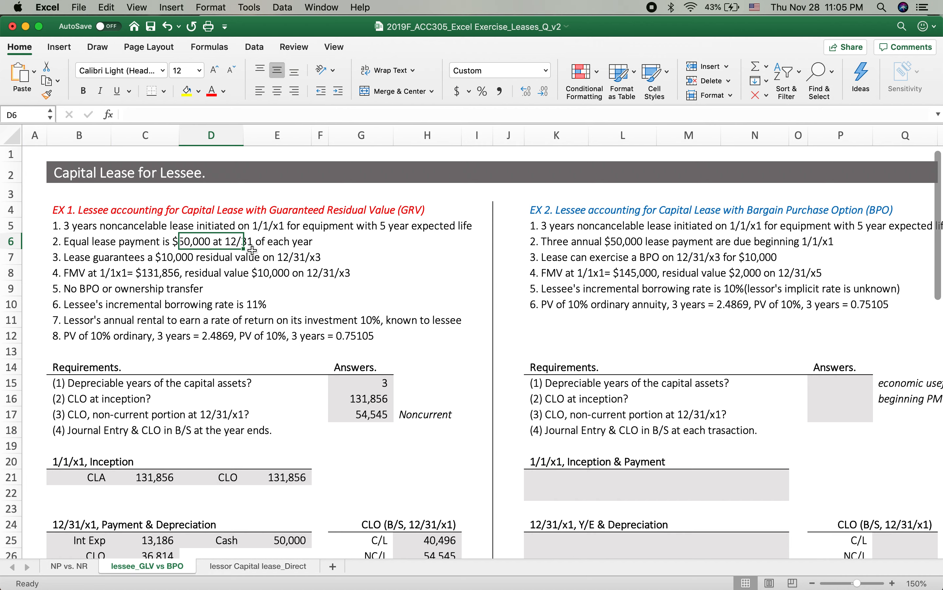
scroll(792, 367, "right", 1)
scroll(791, 366, "right", 5)
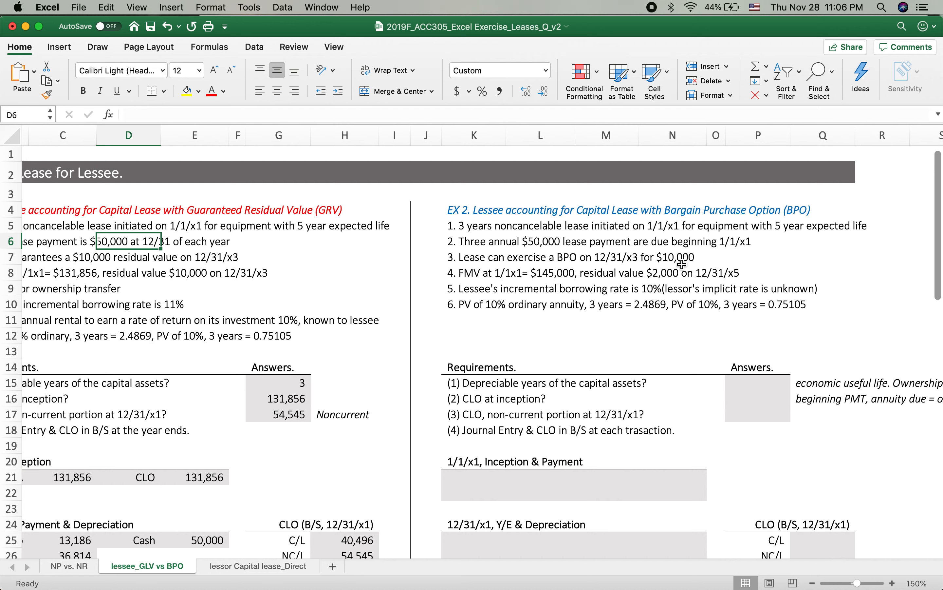
Step: Examine EX 2's fair market value, residual value, borrowing rate and present value factors alongside those of EX 1
left_click(468, 278)
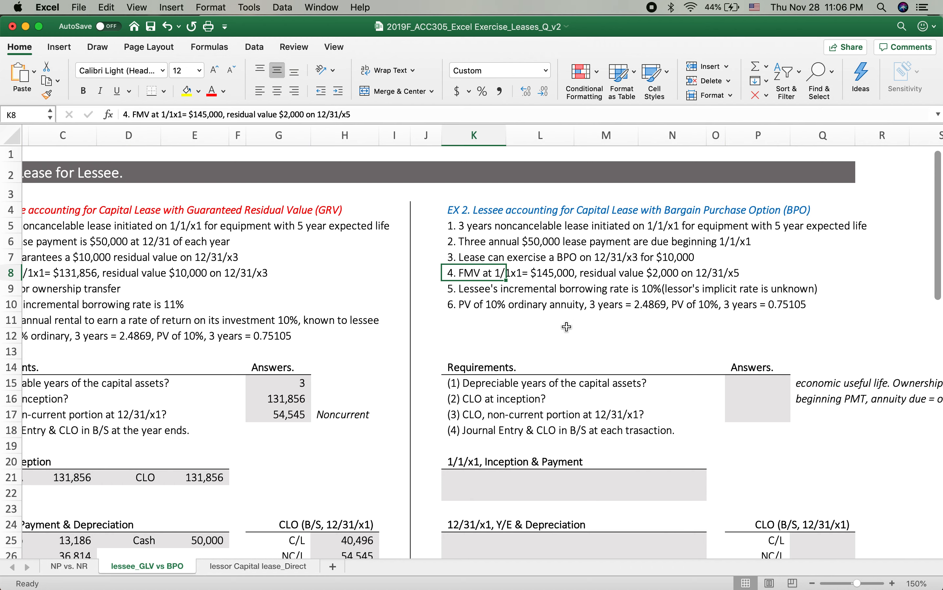
scroll(567, 327, "right", 3)
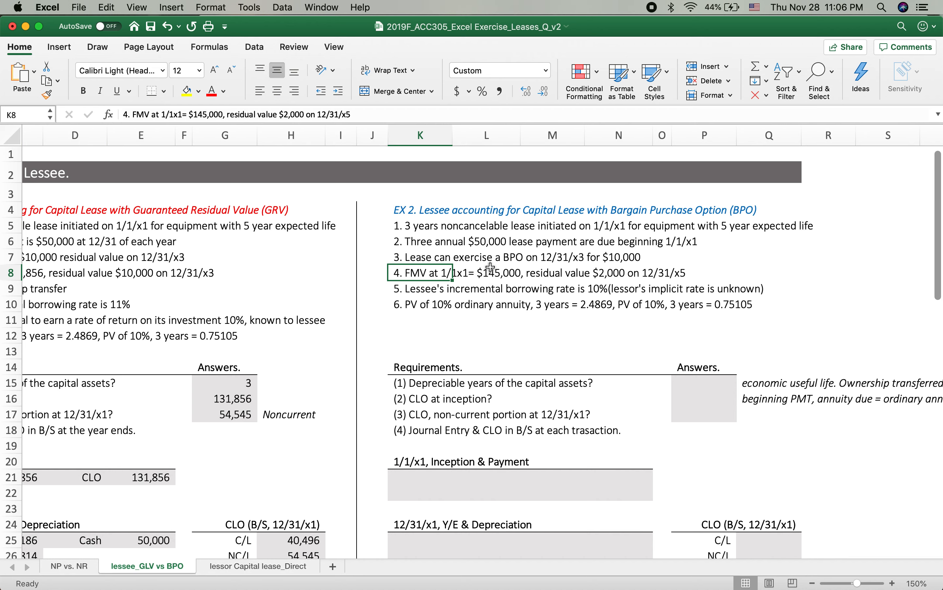
left_click(489, 270)
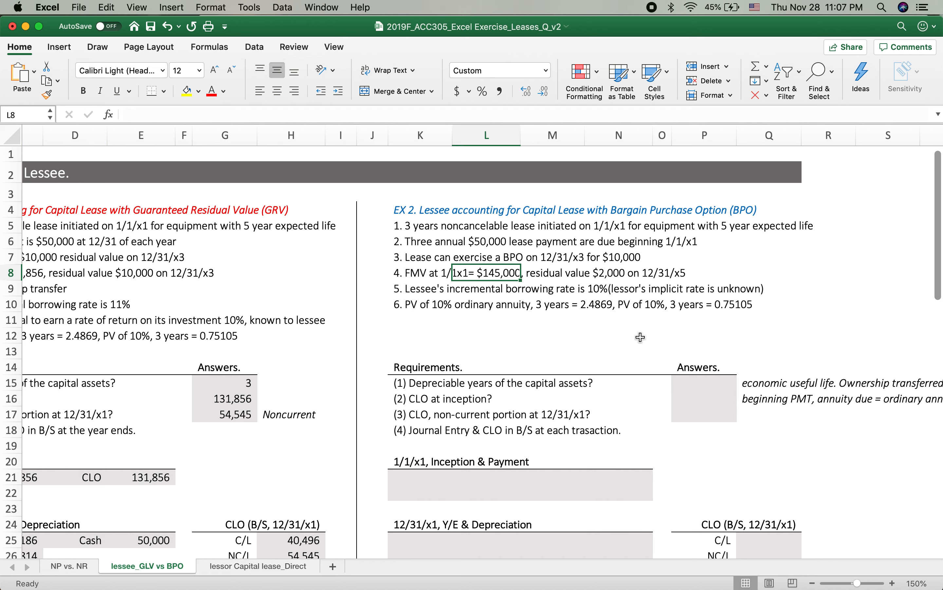
scroll(452, 313, "left", 1)
scroll(452, 313, "left", 4)
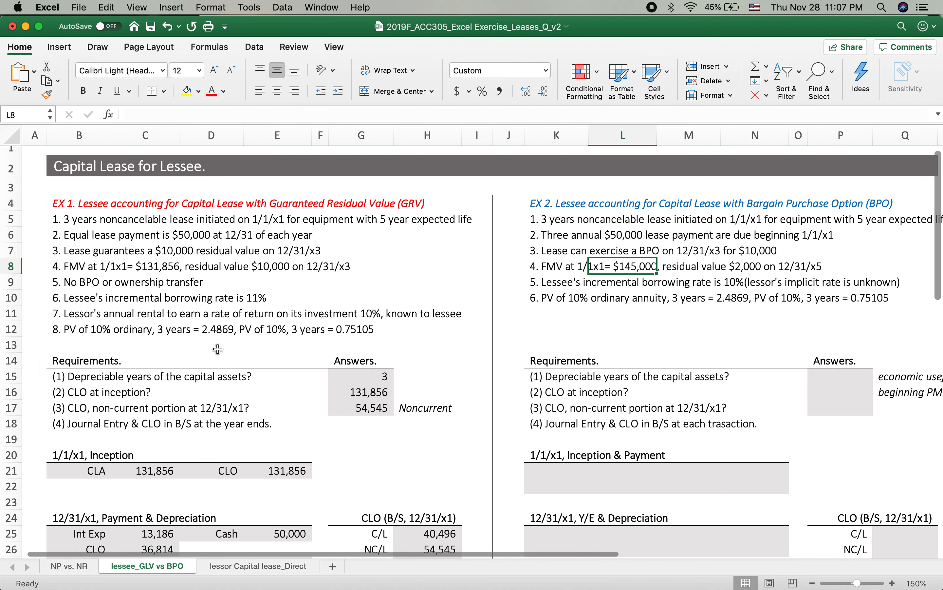
left_click(213, 333)
scroll(640, 334, "right", 4)
scroll(640, 333, "right", 4)
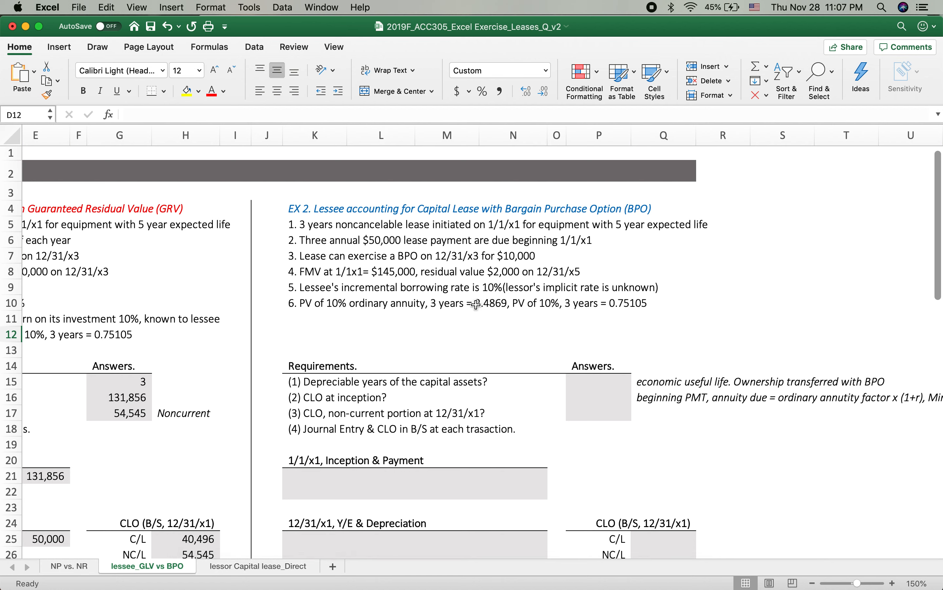
left_click(359, 306)
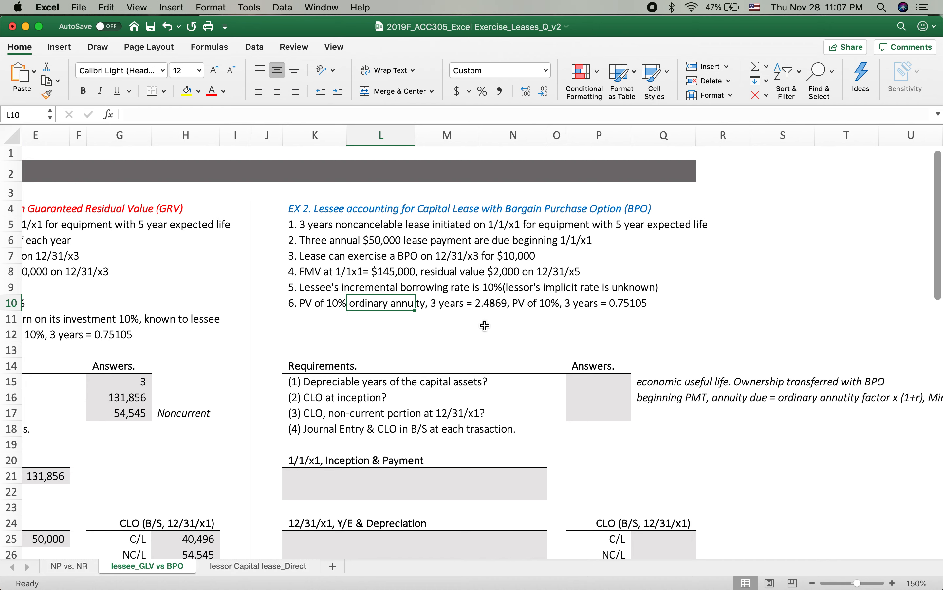
left_click(484, 301)
left_click(478, 301)
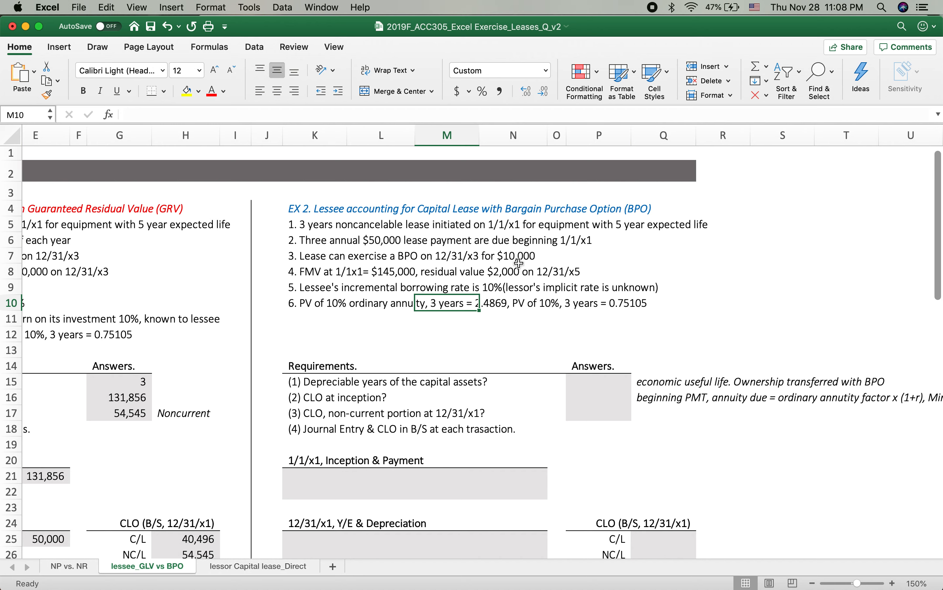
Step: Enter 5 in P15 as the depreciable years of the capital assets for EX 2
left_click(586, 381)
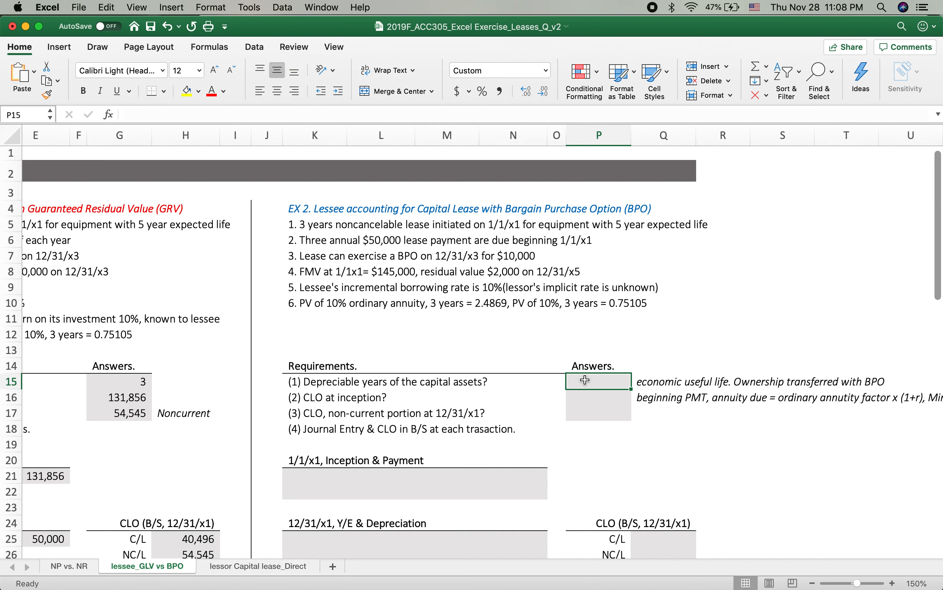
type("5")
key("Return")
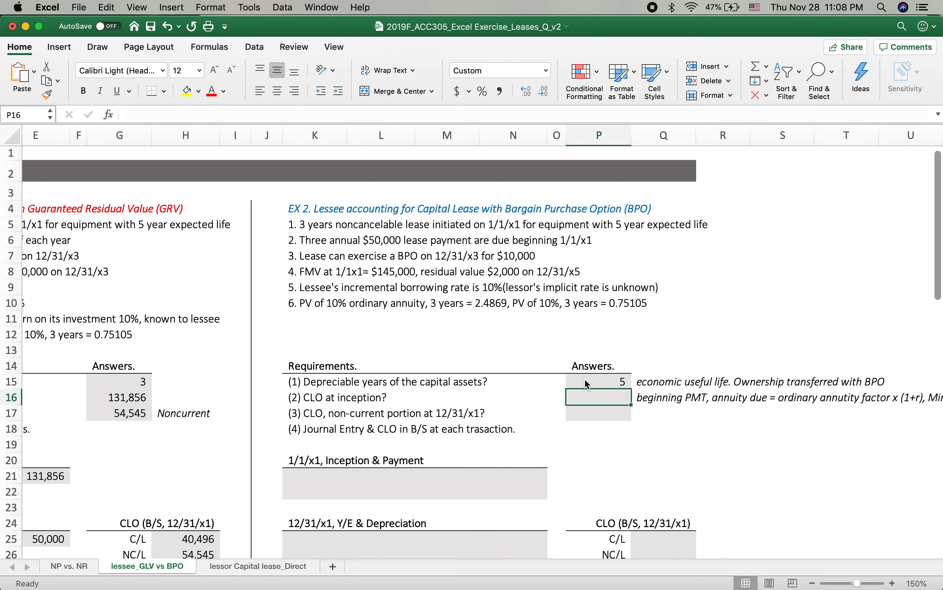
Step: Calculate EX 2's CLO at inception in P16 with the formula =50000*2.4869*1.1+10000*0.75105
type("=")
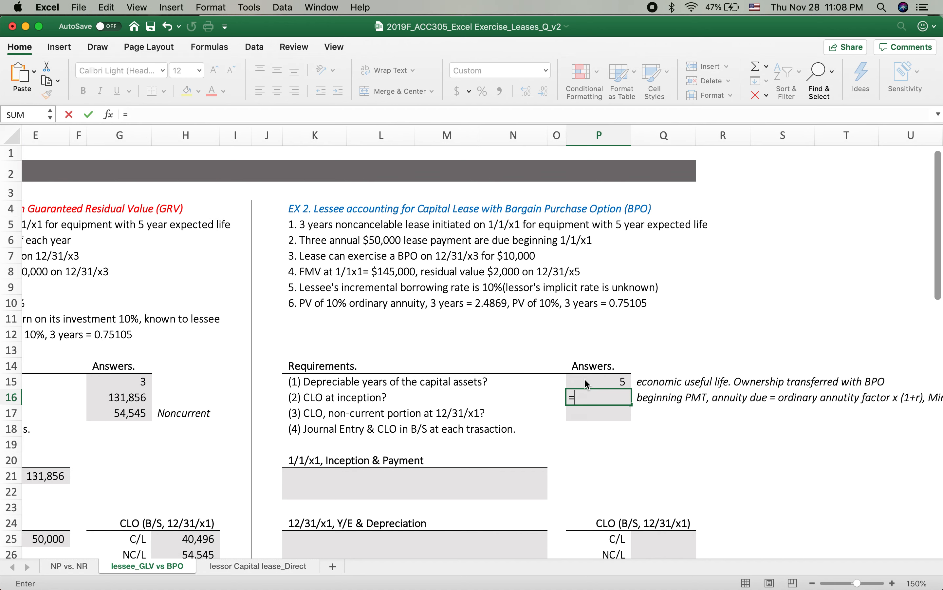
type("50000*2.48")
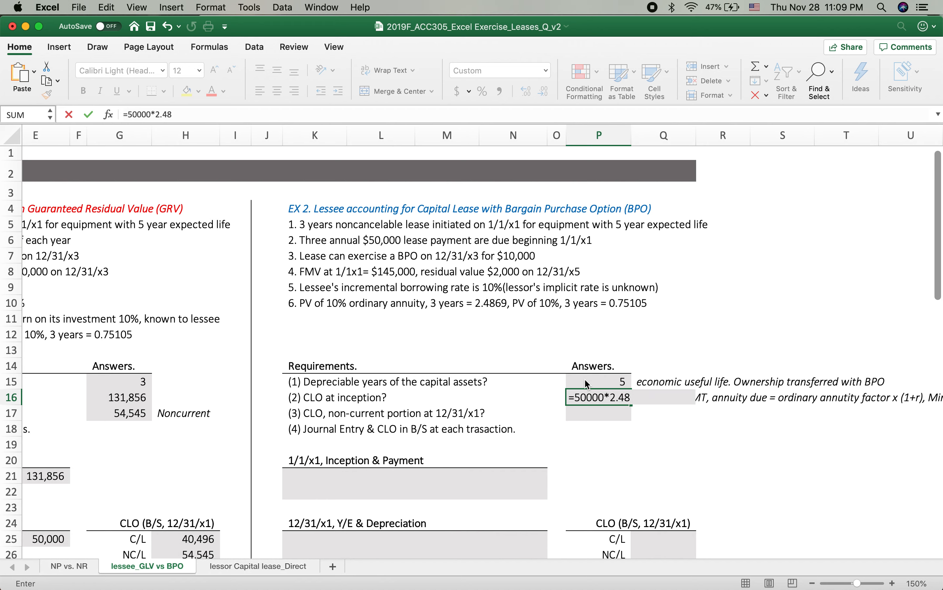
type("69*(1+10%")
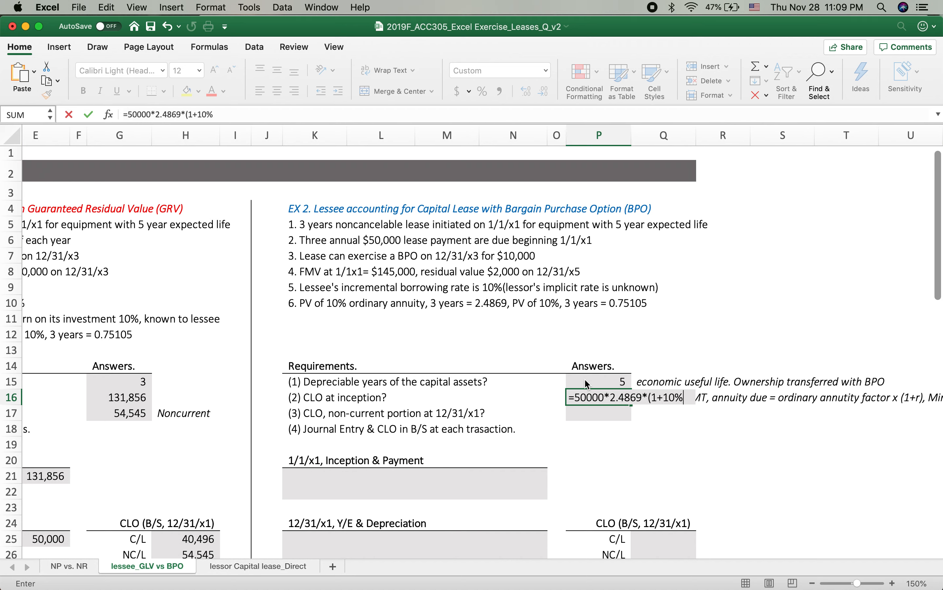
type(")")
key("BackSpace")
key("BackSpace")
key("BackSpace")
key("BackSpace")
key("BackSpace")
key("BackSpace")
key("BackSpace")
type("1.1+10000")
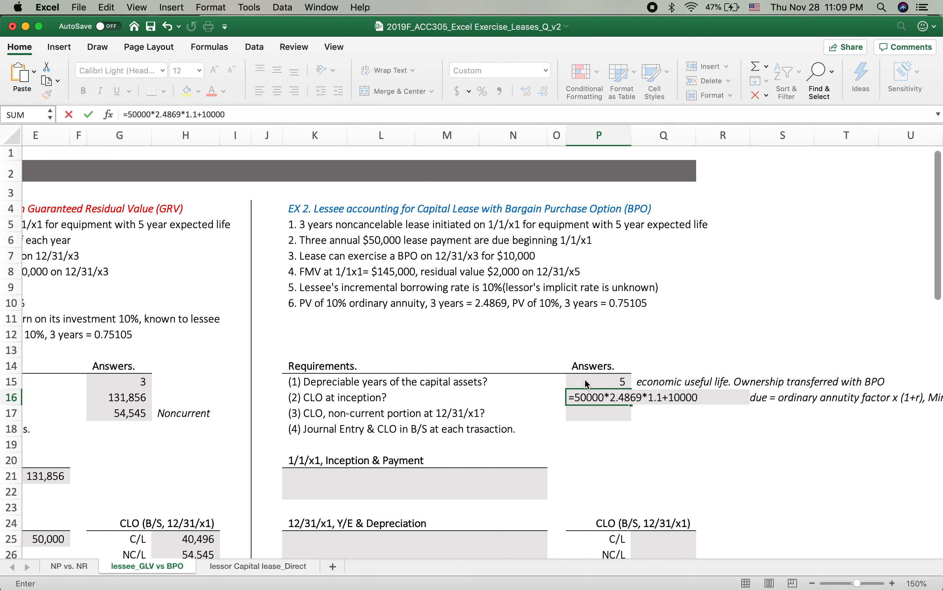
type("*0.75105")
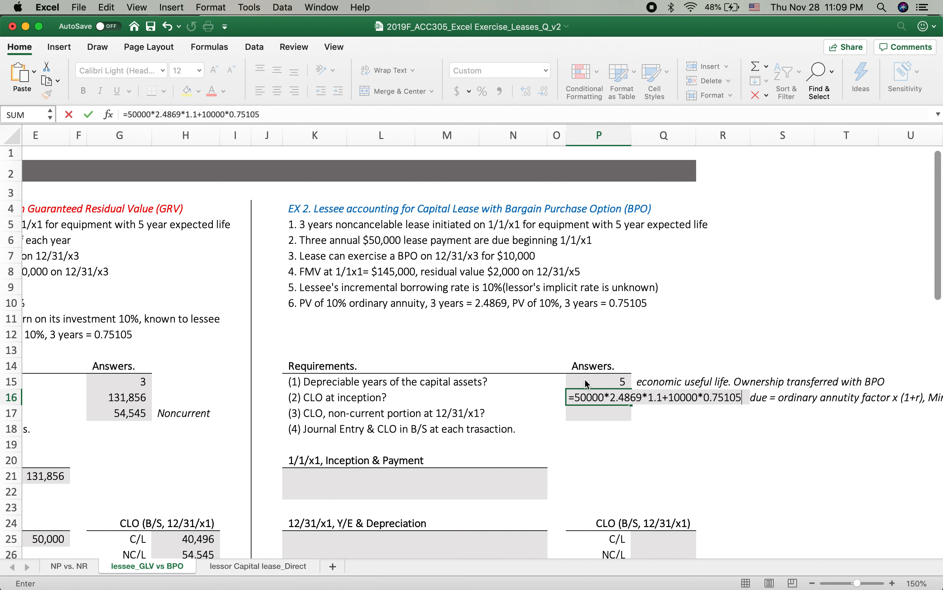
key("Return")
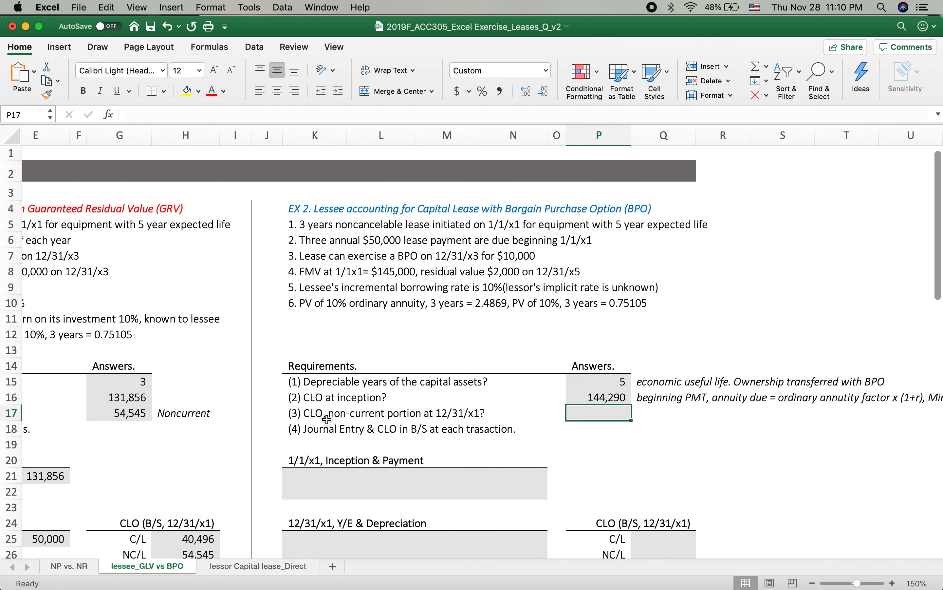
Step: Record the CLA debit in K21:L21 under 1/1/x1, Inception & Payment, linking its amount to the inception CLO in P16
scroll(597, 447, "down", 5)
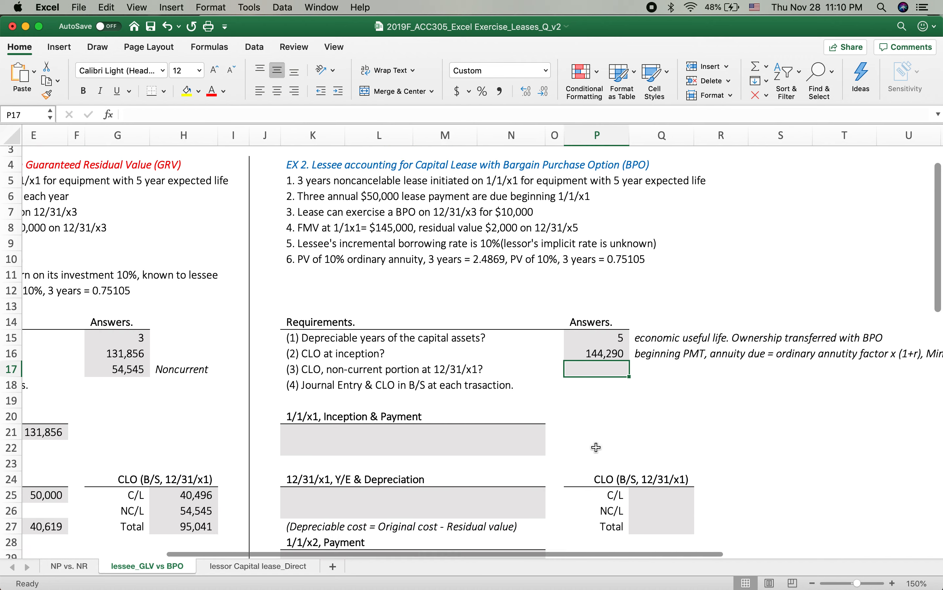
scroll(597, 447, "down", 1)
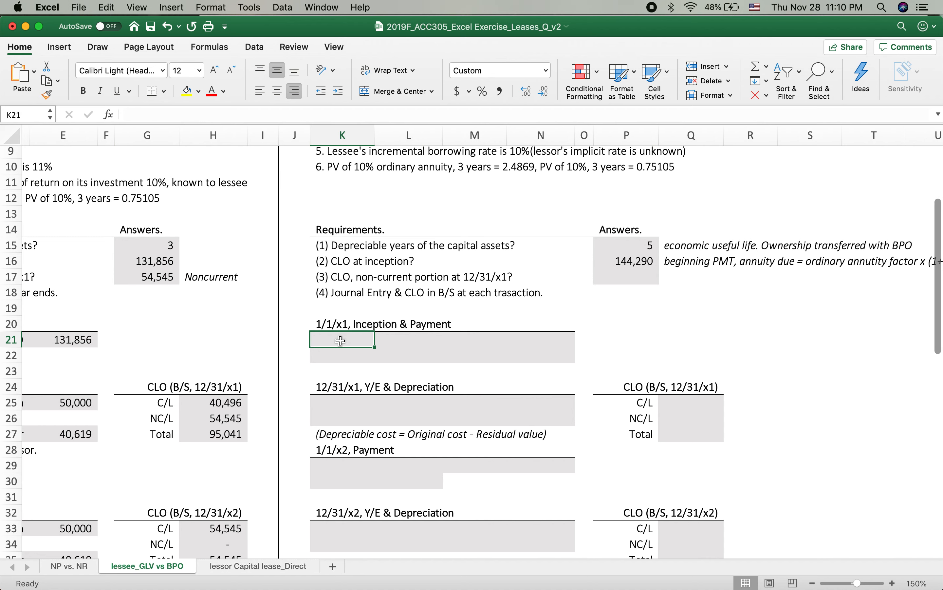
type("CLA")
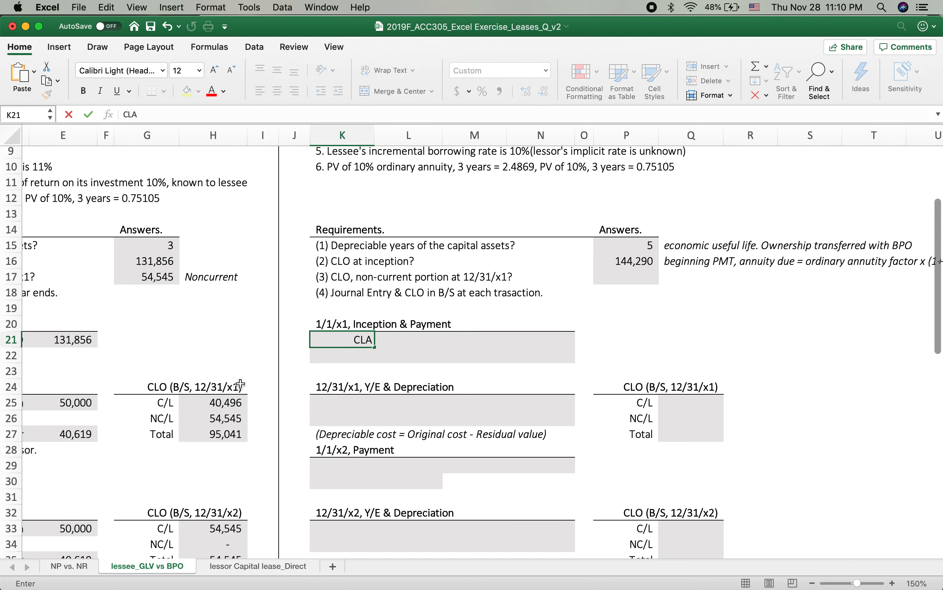
scroll(237, 390, "left", 10)
scroll(216, 370, "right", 5)
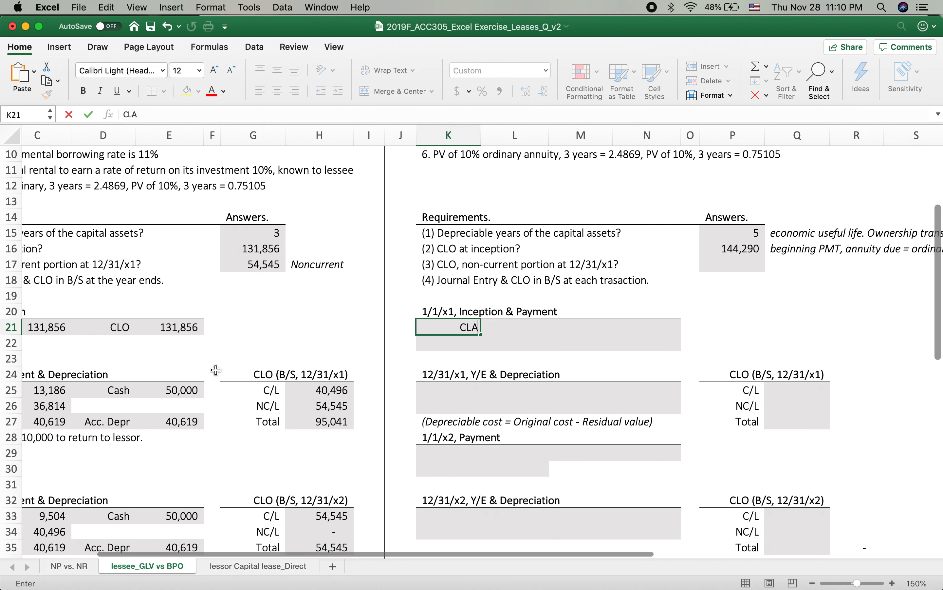
scroll(216, 369, "down", 1)
key("Tab")
type("=")
left_click(722, 229)
key("Return")
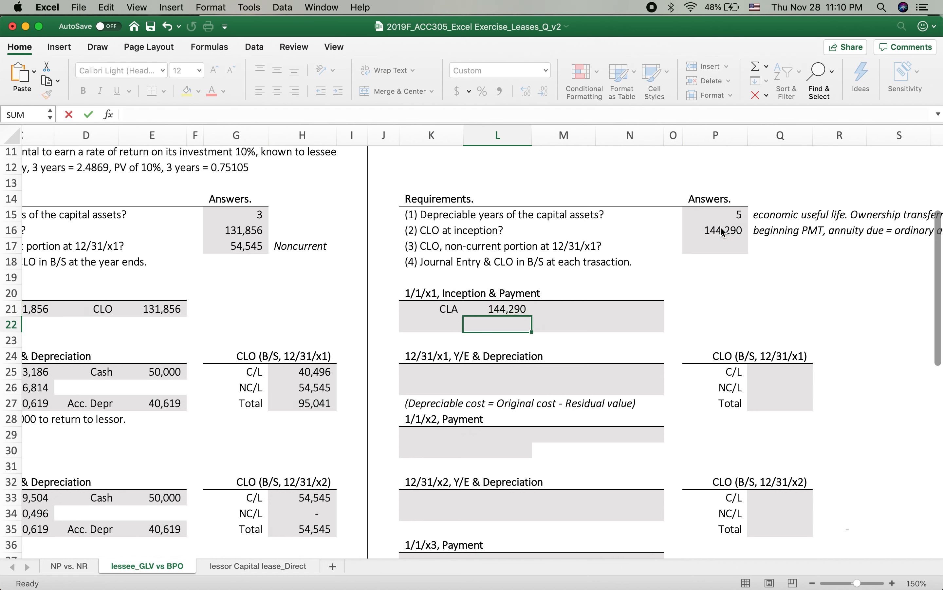
Step: Record the CLO credit in M21:N21, linking its amount to the CLA debit in L21
left_click(569, 308)
type("CLO")
key("Tab")
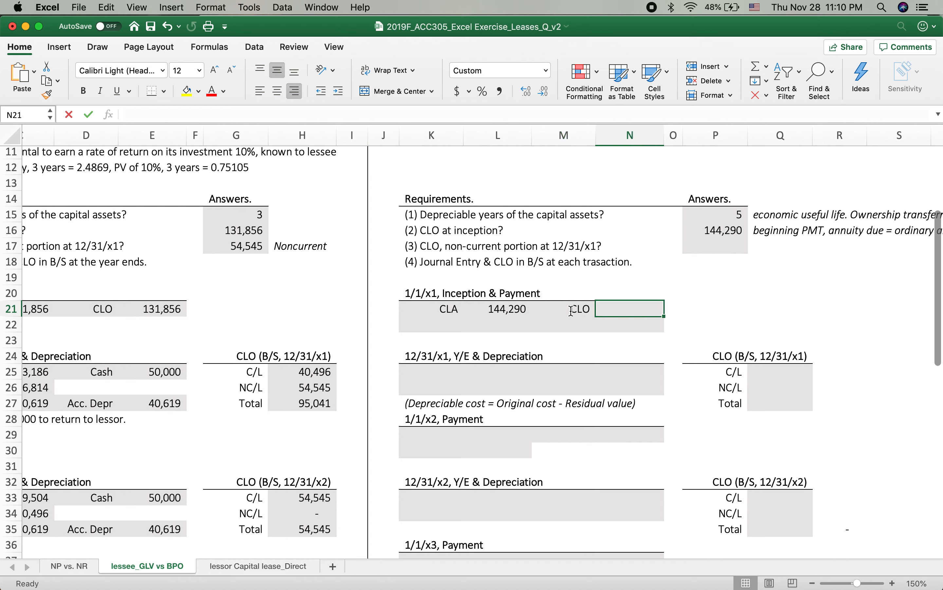
type("=")
left_click(480, 310)
key("Return")
Step: Record the first lease payment's Cash credit of 50000 in M22:N22
key("Left")
key("Left")
key("Left")
key("Right")
key("Left")
key("Right")
key("Left")
key("Right")
key("Left")
key("Right")
key("Left")
key("Right")
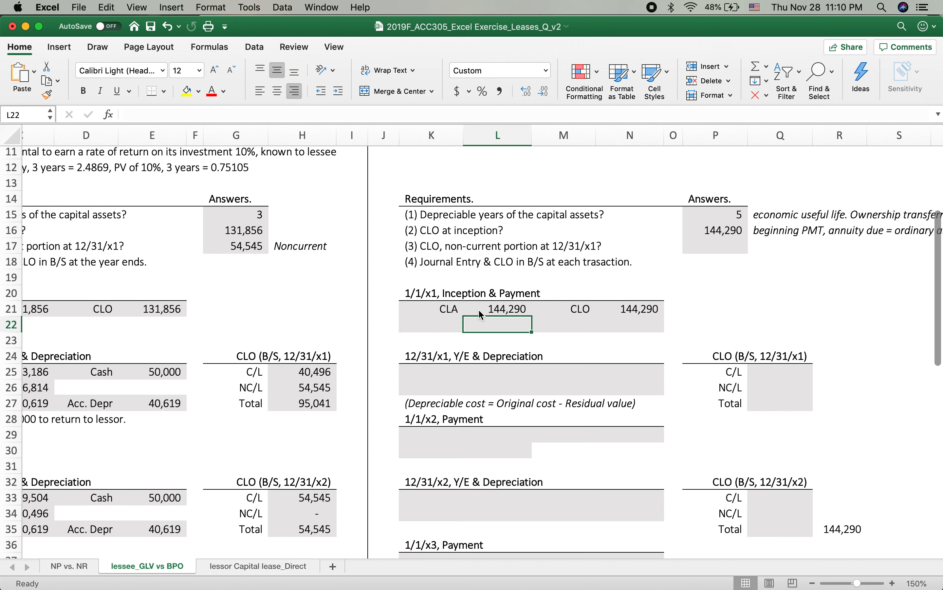
key("Right")
type("Cas")
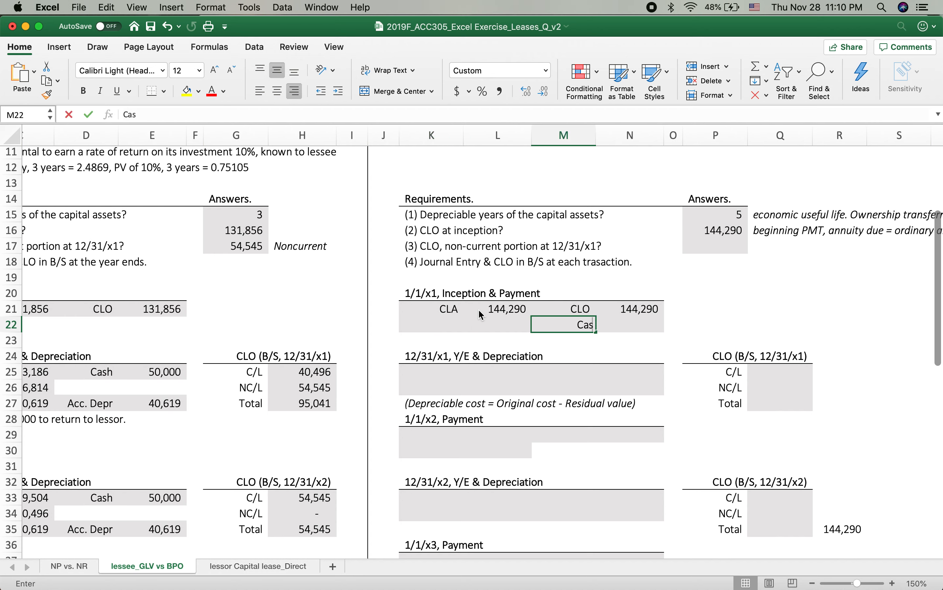
type("h")
key("Right")
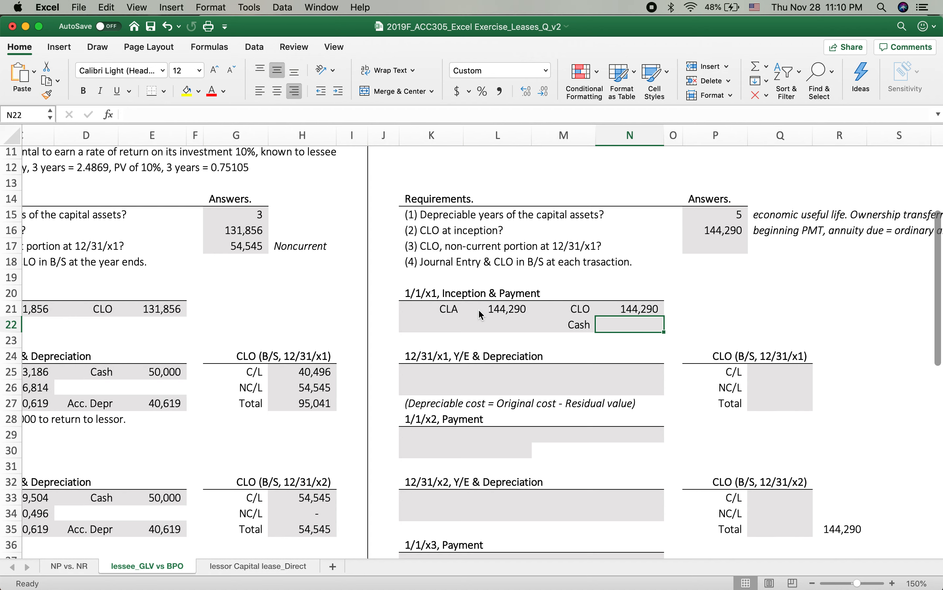
type("50000")
key("Return")
Step: Record the matching CLO debit of 50000 in K22:L22 for the 1/1/x1 payment
key("Left")
key("Left")
key("Up")
type("CLO")
key("Right")
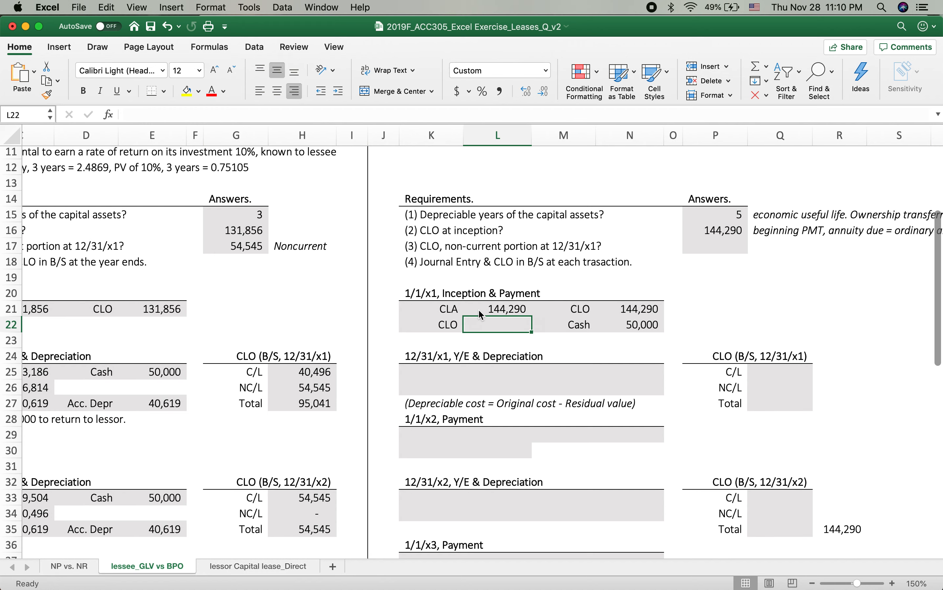
type("50000")
key("Return")
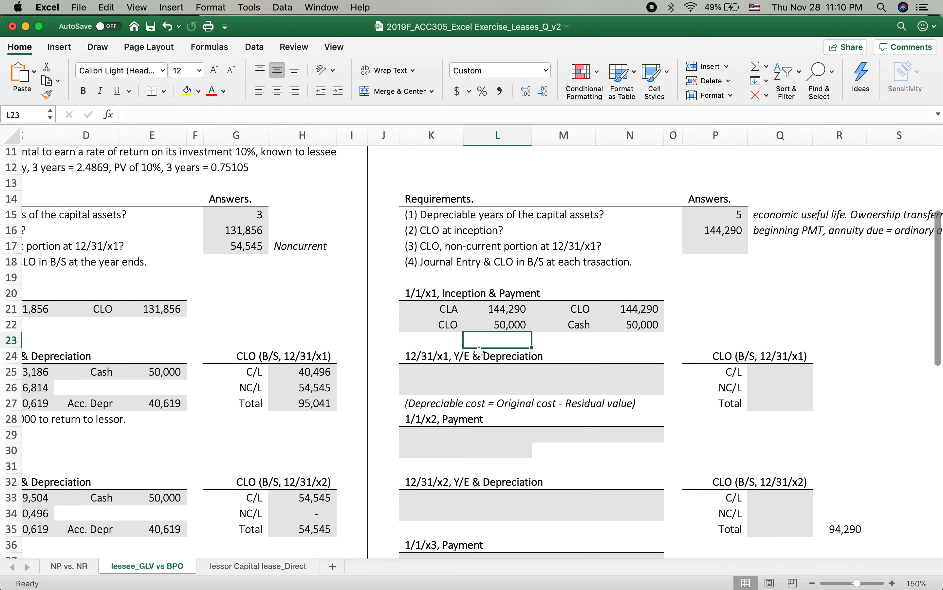
Step: Record the Int. Exp debit in K25:L25 under 12/31/x1, Y/E & Depreciation, calculating the amount as =(N21-L22)*10%
left_click(439, 371)
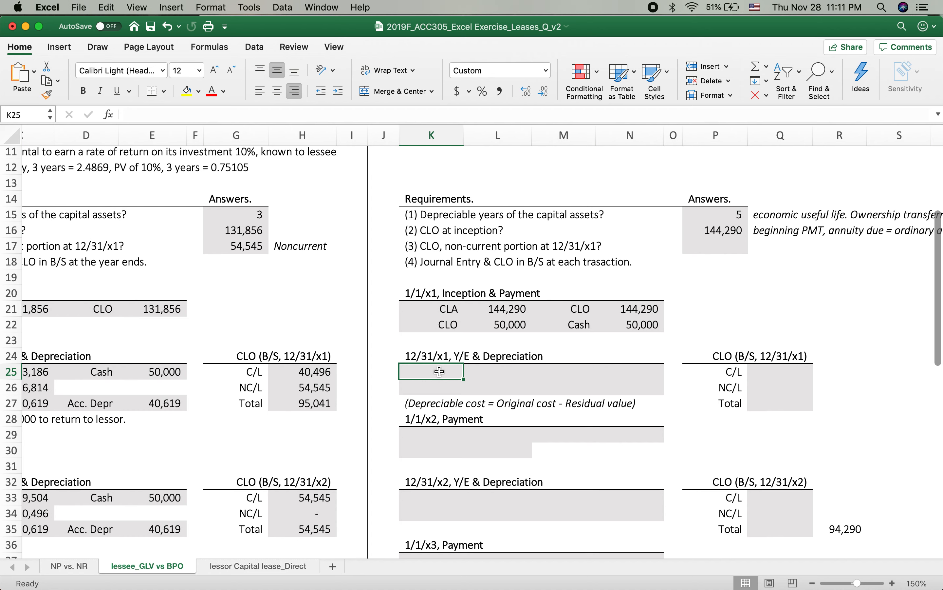
type("Int")
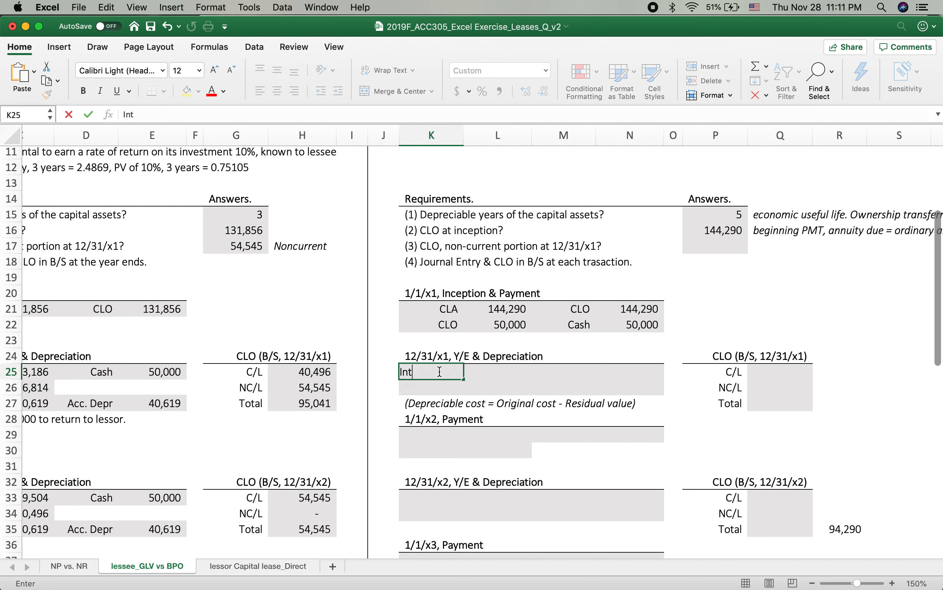
type(". Exp")
key("Tab")
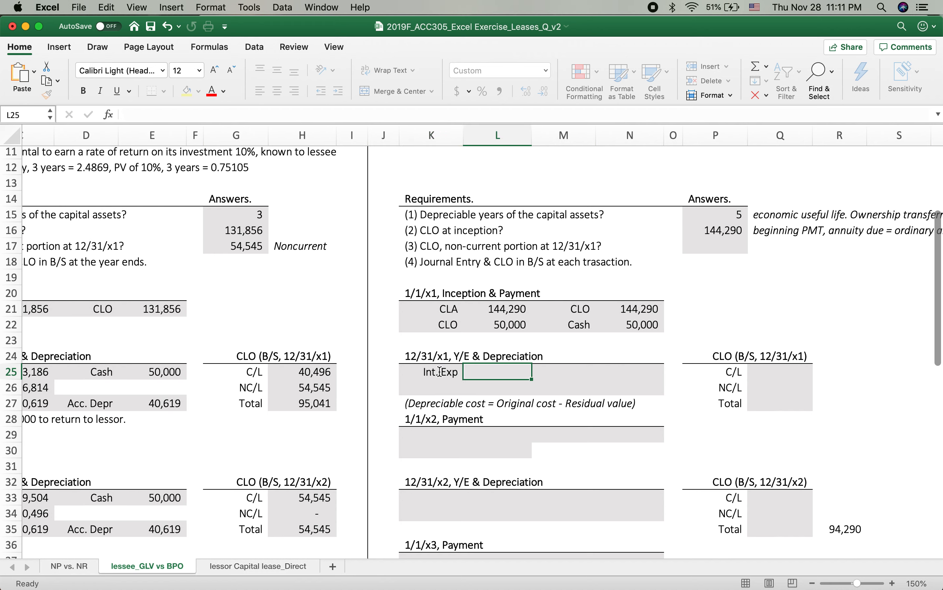
type("=")
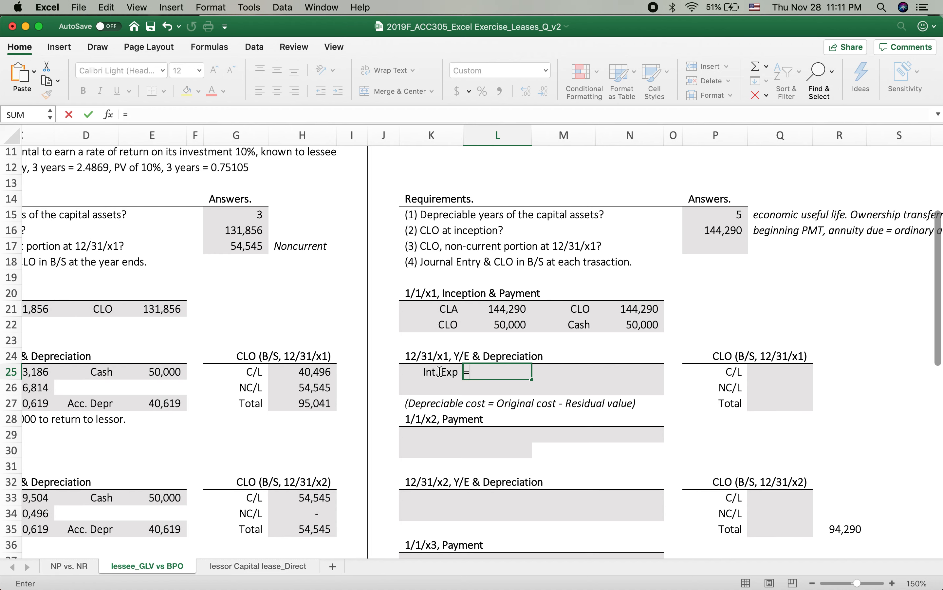
type("(")
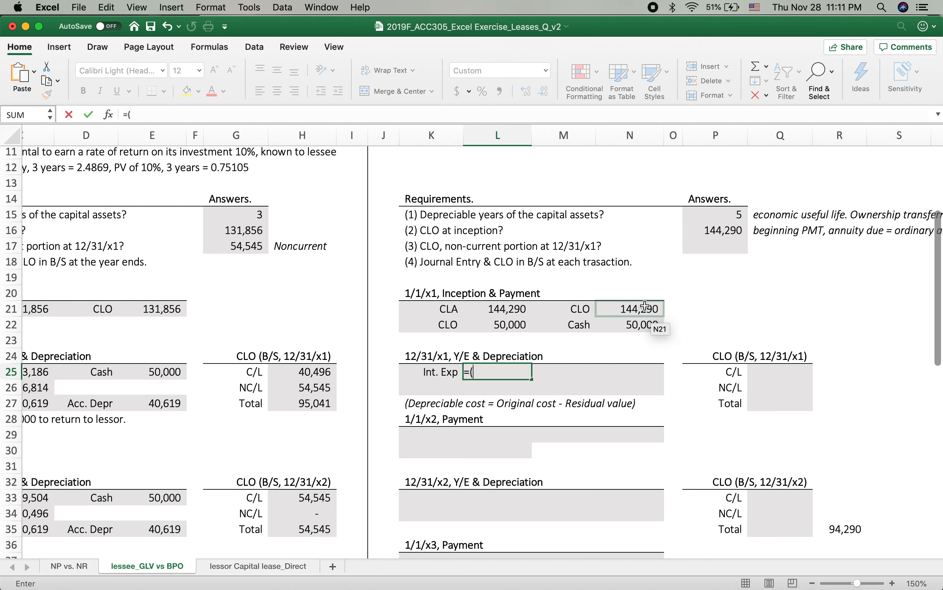
left_click(644, 307)
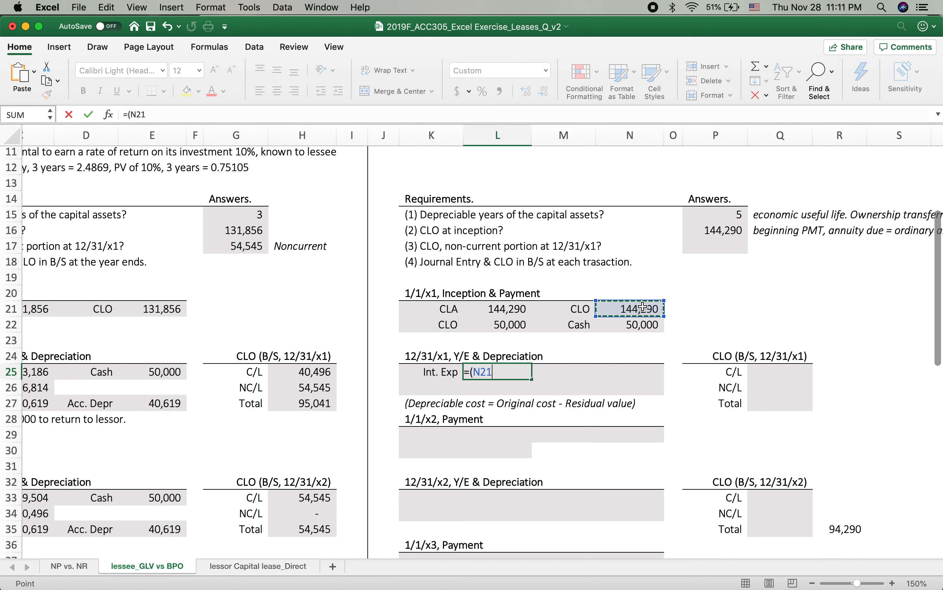
type("-")
left_click(499, 319)
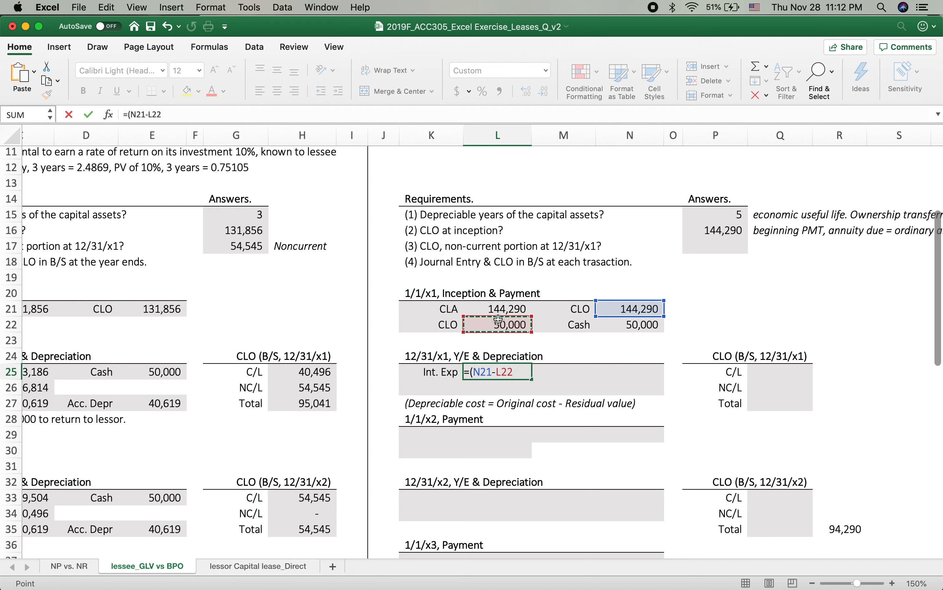
type(")*10%")
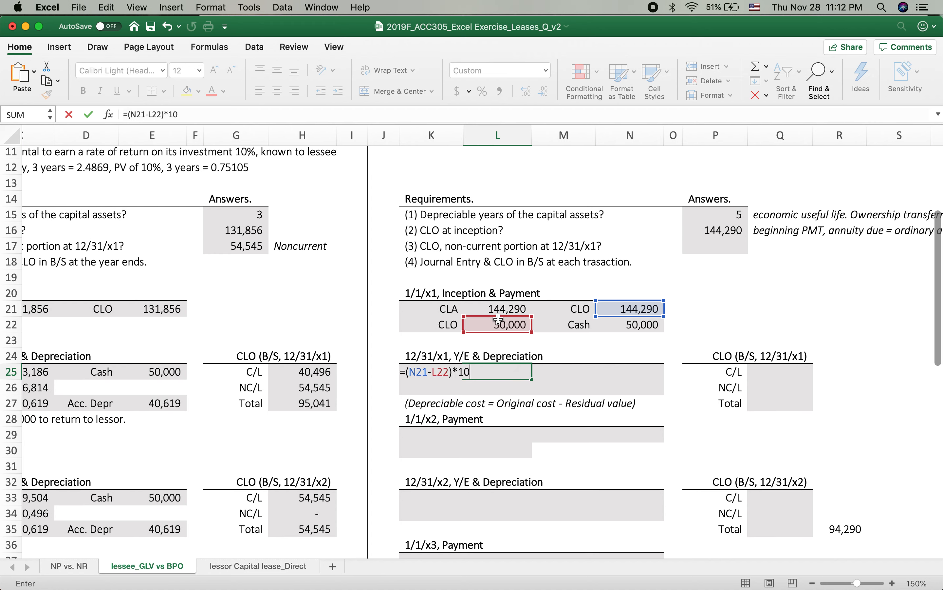
key("Return")
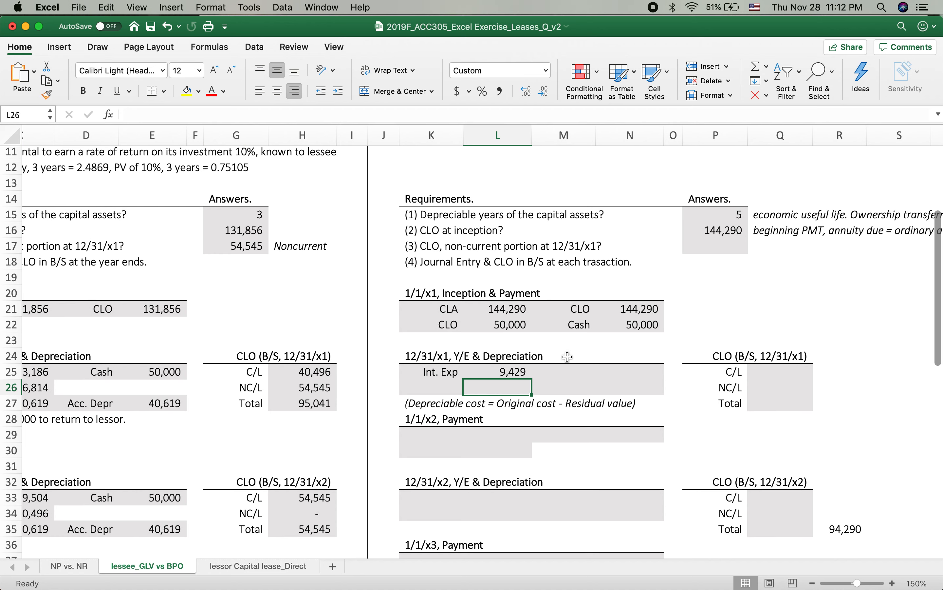
Step: Record the Int Payable credit in M25:N25, linking its amount to the interest expense in L25
left_click(569, 371)
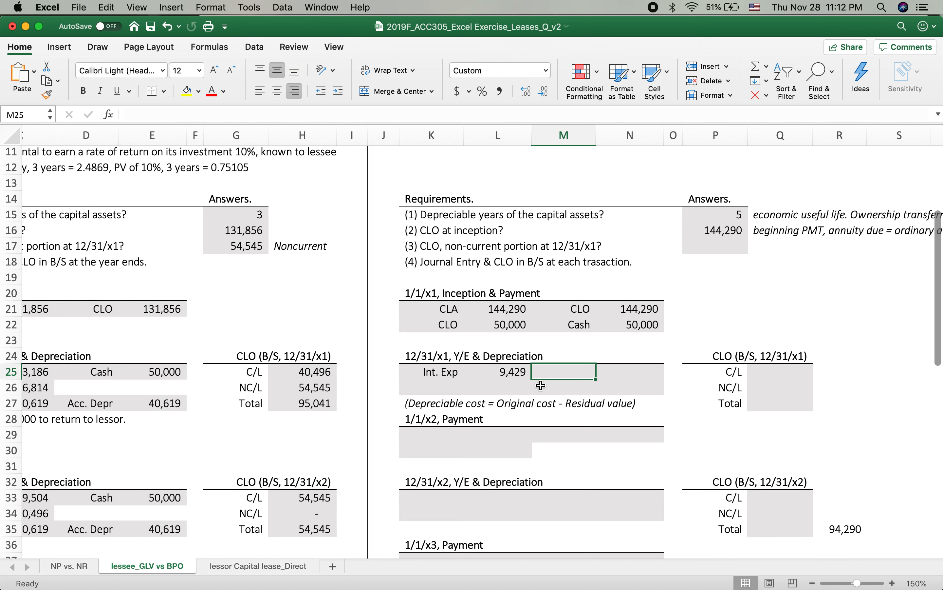
type("In")
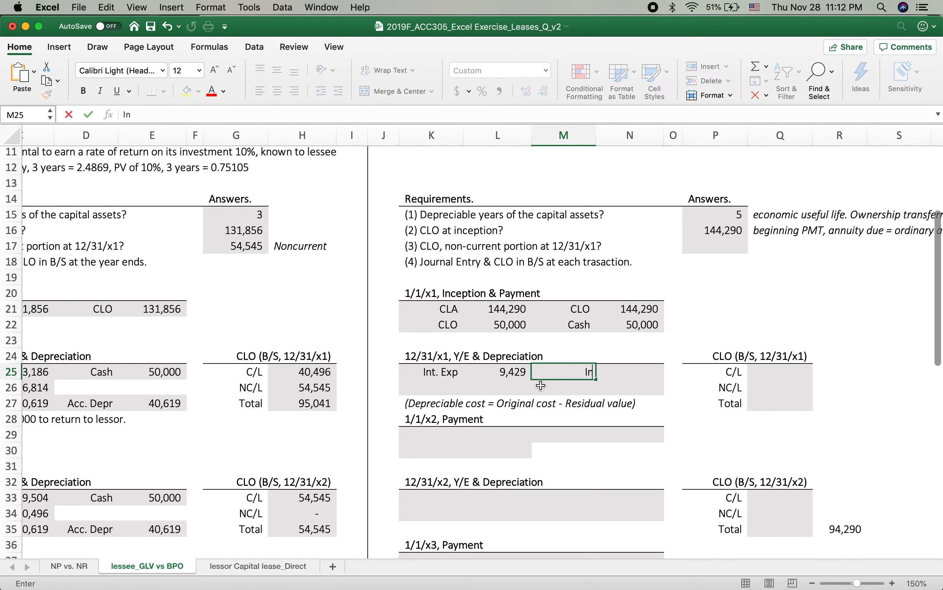
type("t Payable")
key("Tab")
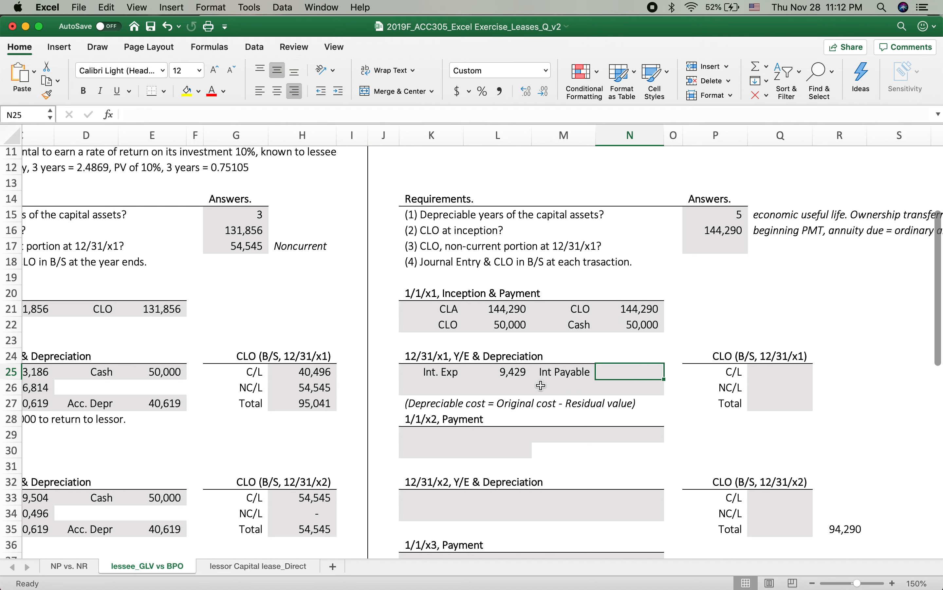
type("=")
left_click(499, 373)
key("Return")
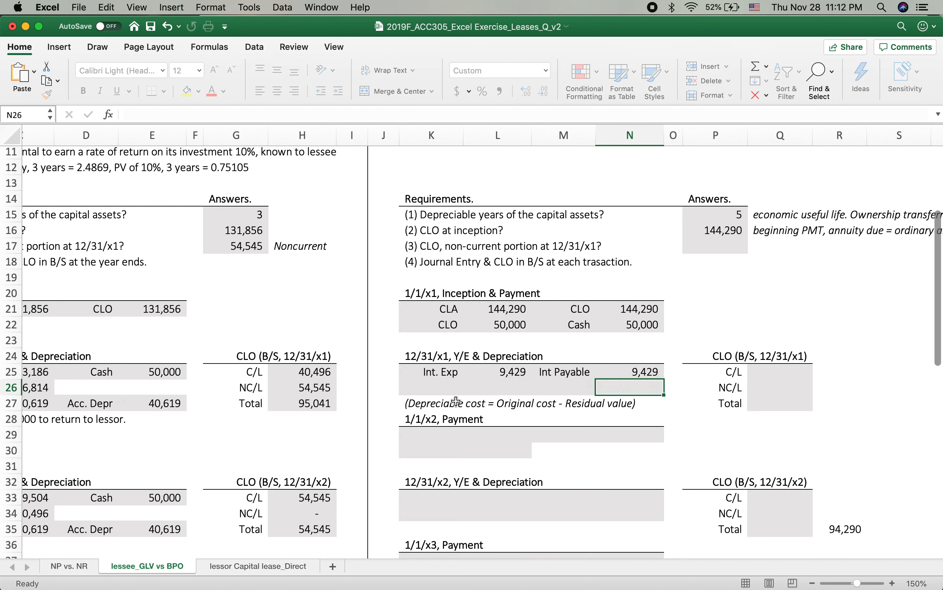
Step: Label the second 12/31/x1 debit line in K26 as Depr. Exp
left_click(426, 389)
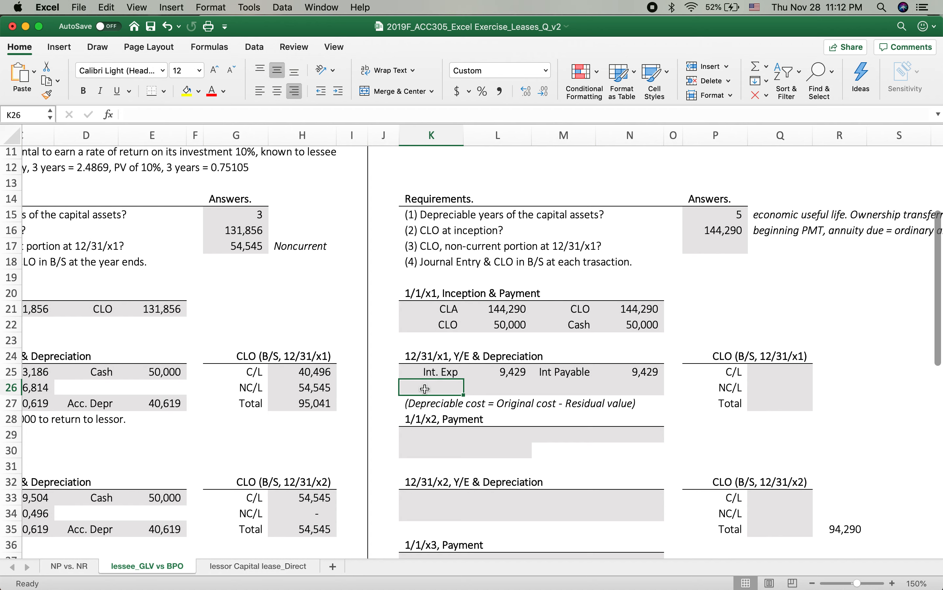
type("Depr")
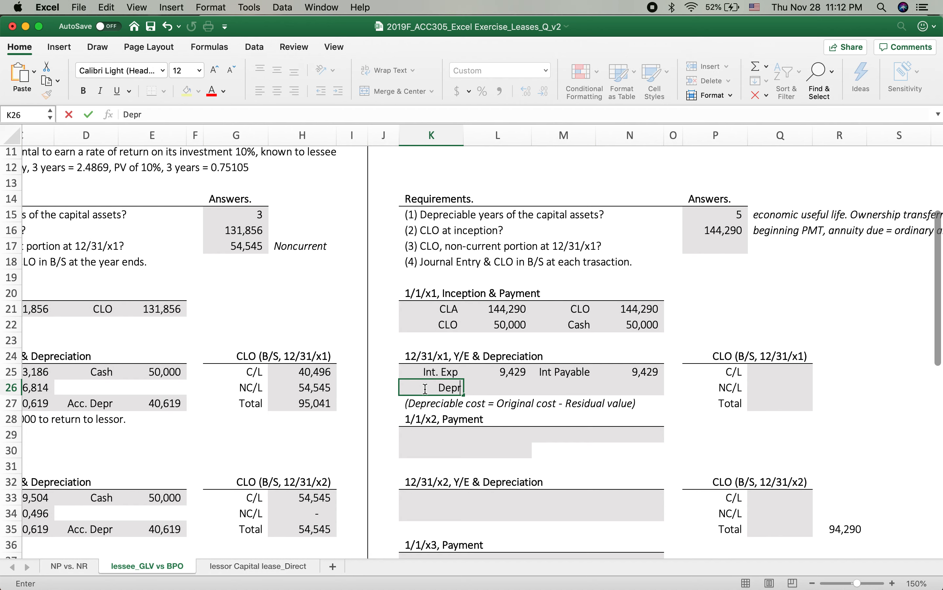
type(". Exp")
key("Tab")
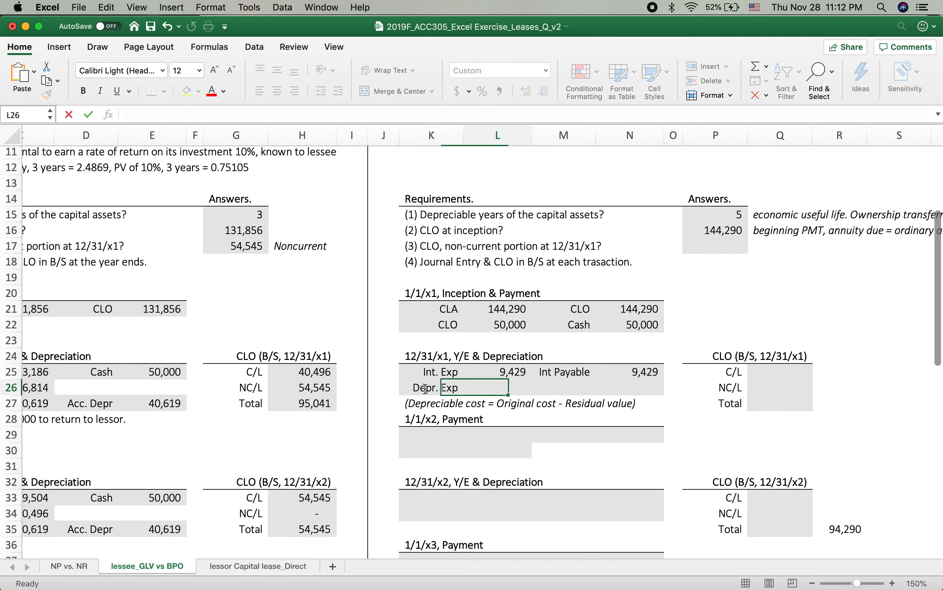
left_click(456, 314)
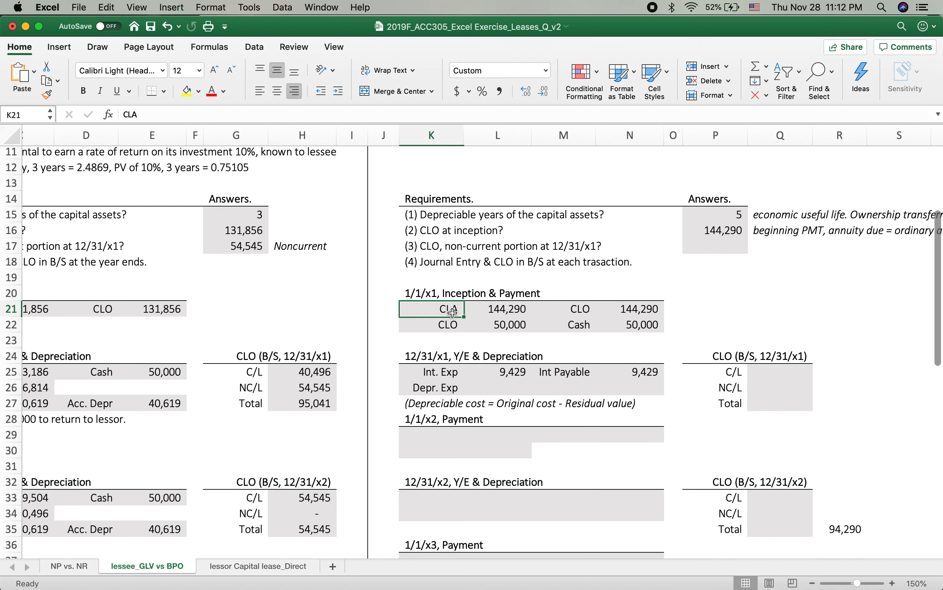
Step: Calculate the 12/31/x1 depreciation expense in L26 as =(L21-2000)/5, using the CLA amount, residual value and useful life
left_click(496, 387)
type("=(")
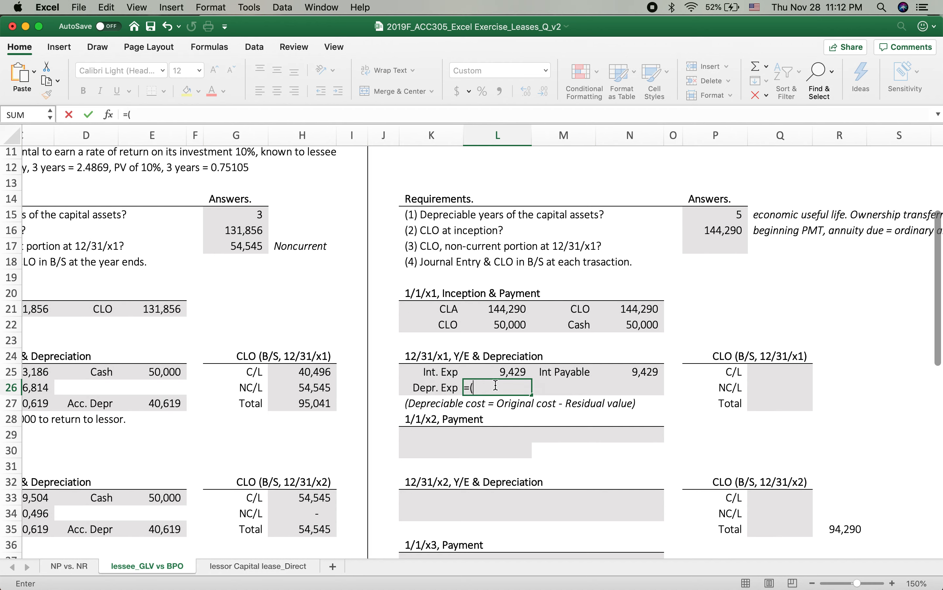
left_click(492, 308)
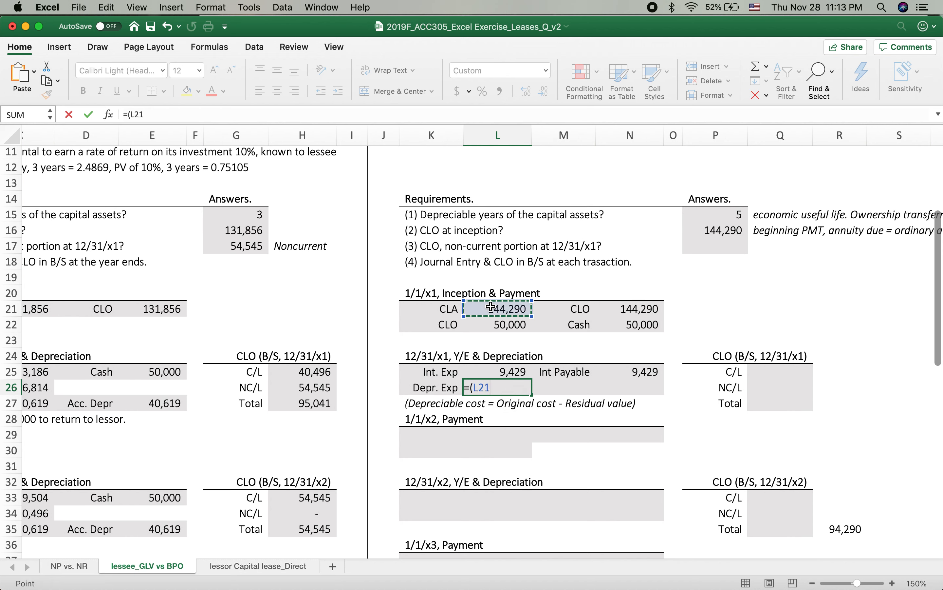
type("-")
scroll(585, 315, "up", 5)
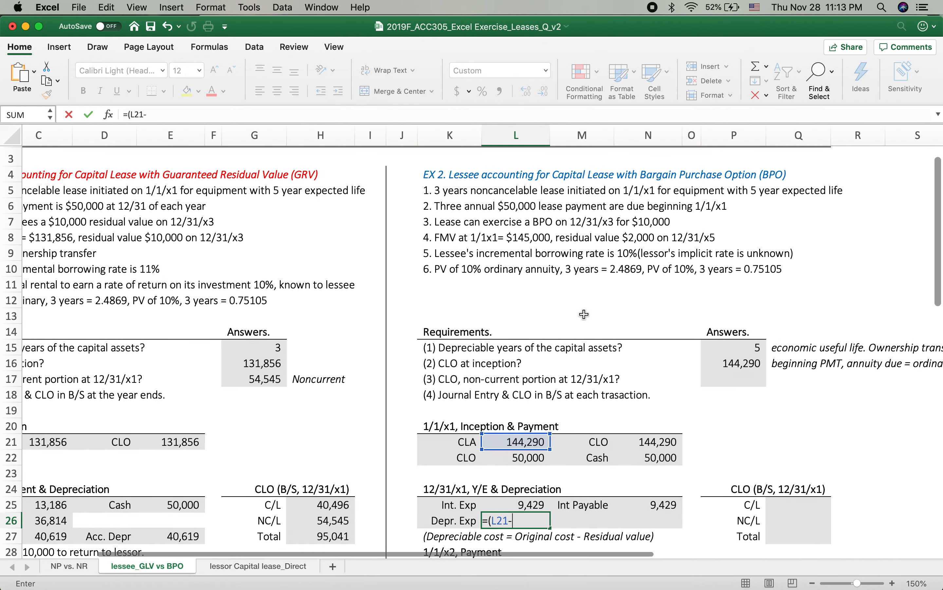
scroll(594, 241, "down", 3)
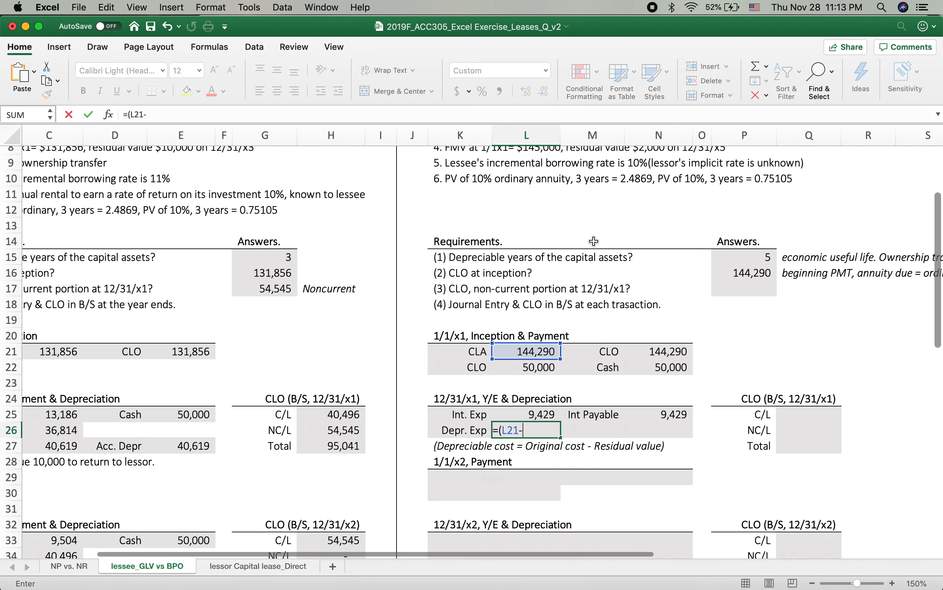
type("2000")
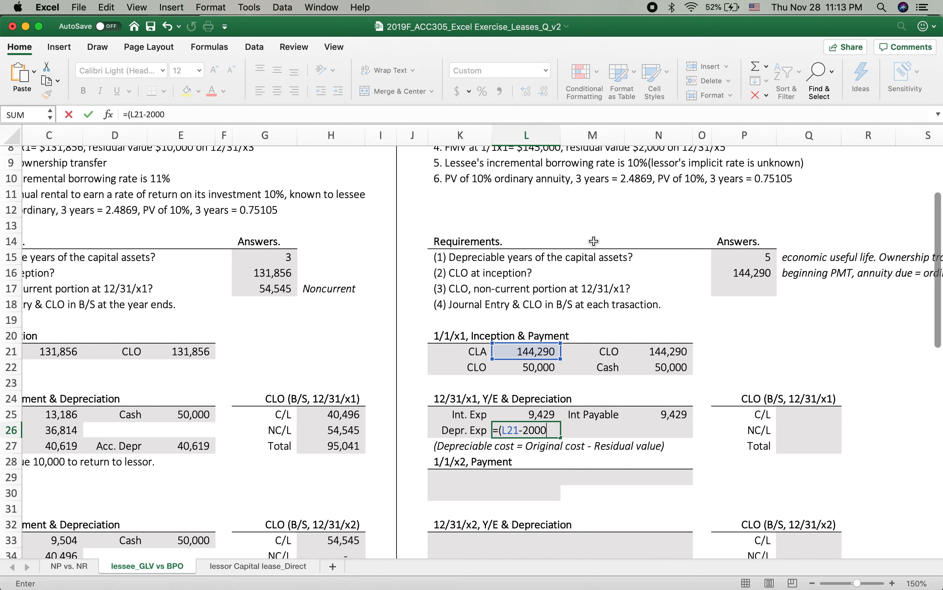
type(")/35")
key("BackSpace")
key("BackSpace")
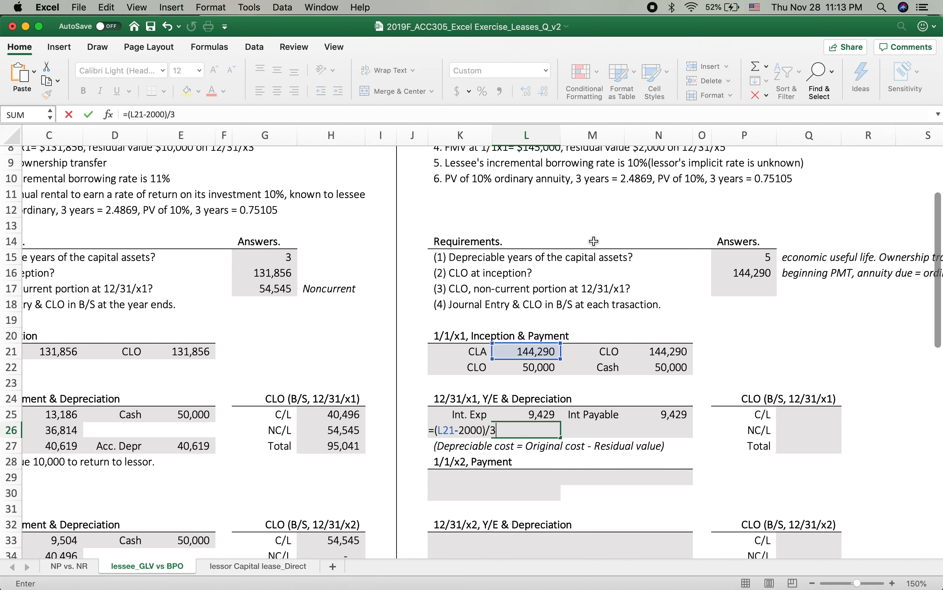
type("5")
key("Return")
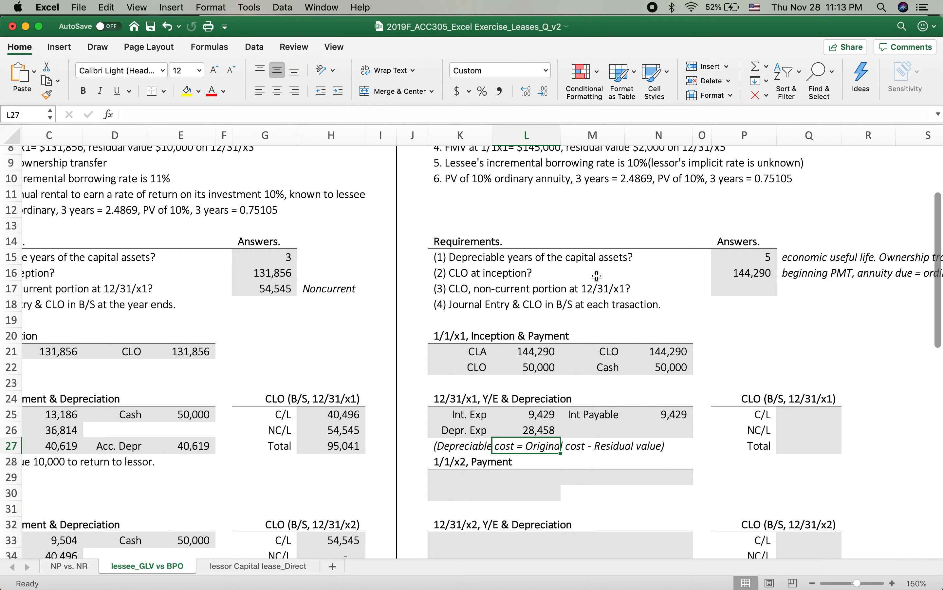
Step: Check the depreciation expense formula in L26 against the residual value and bargain purchase option in the EX 2 facts
scroll(597, 274, "up", 5)
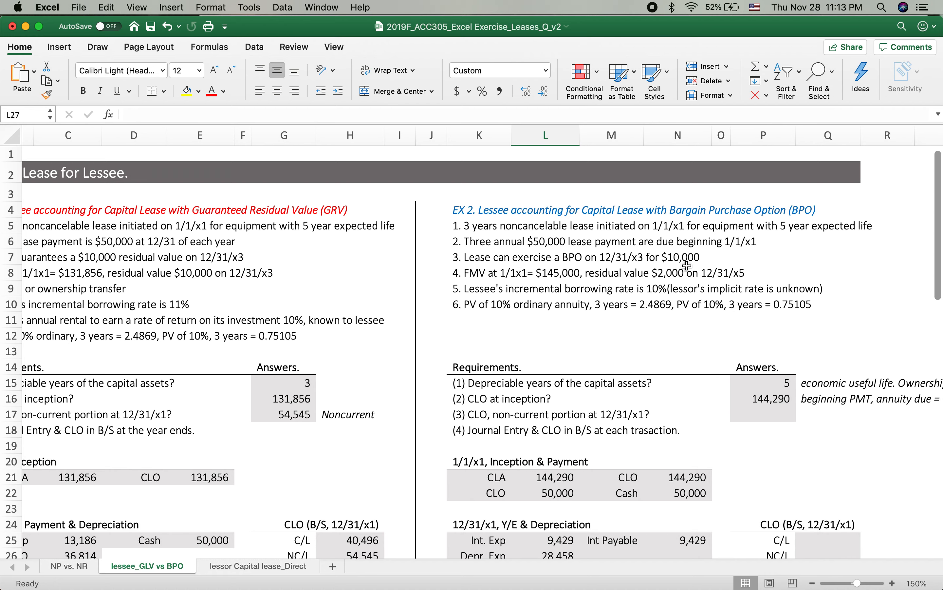
scroll(665, 356, "down", 7)
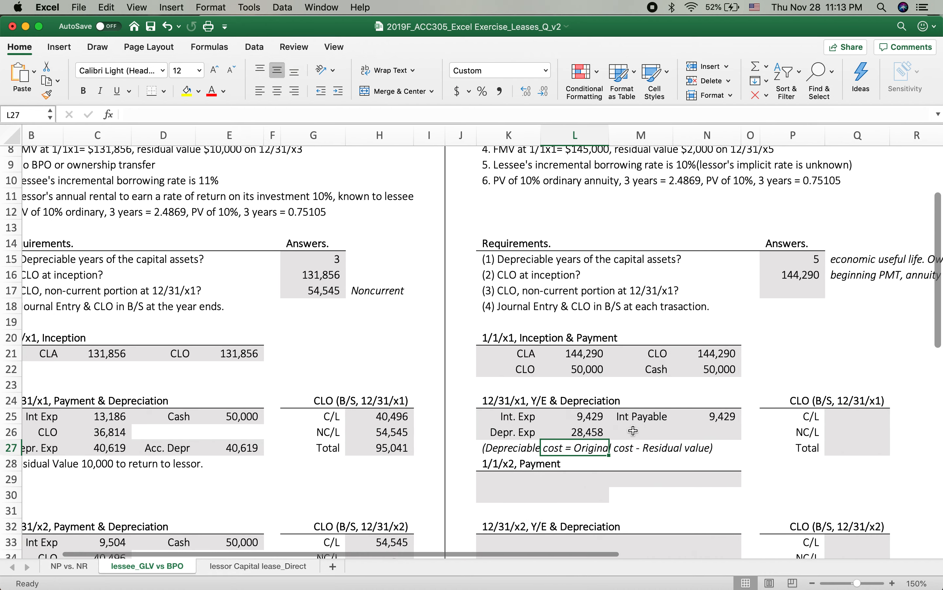
left_click(583, 432)
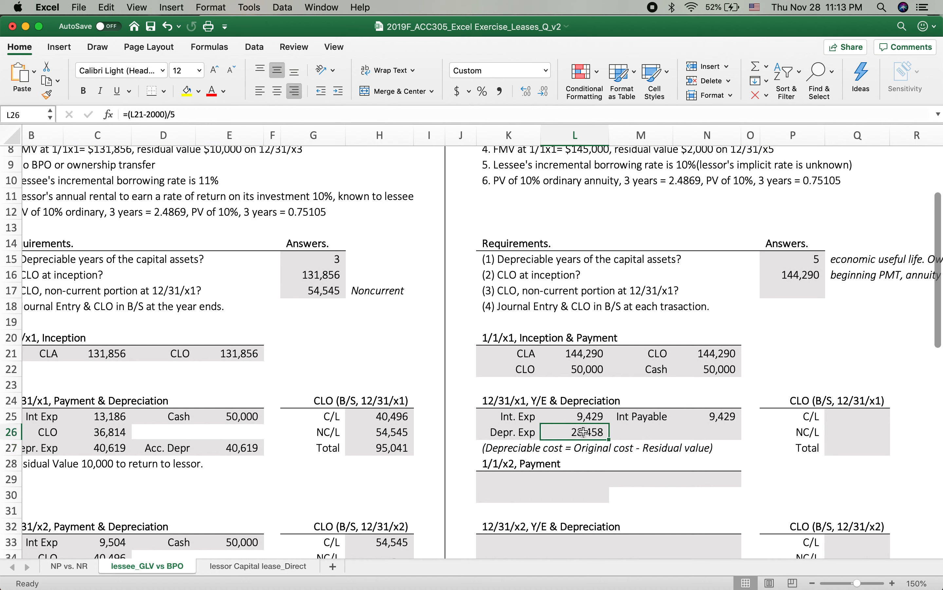
left_click(641, 430)
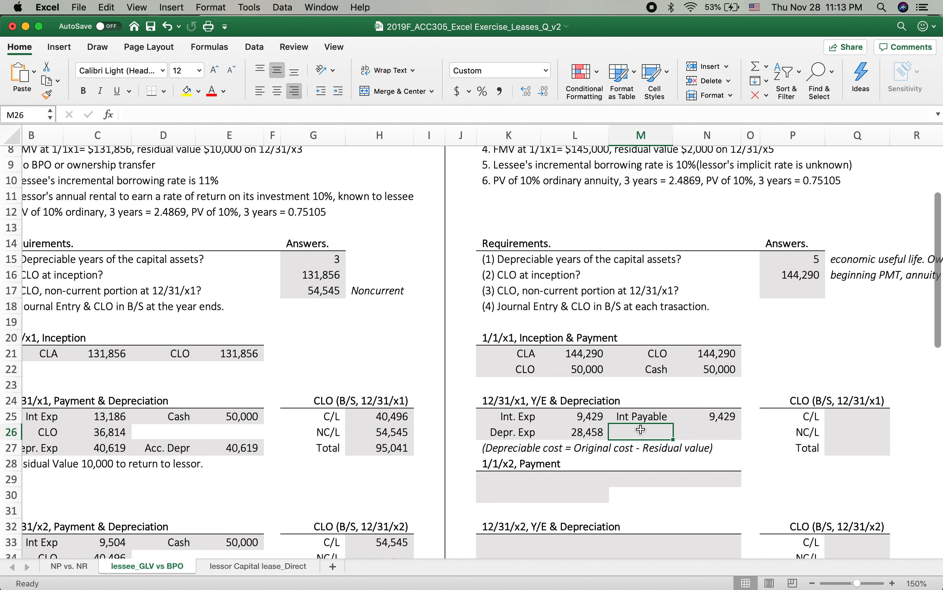
left_click(586, 433)
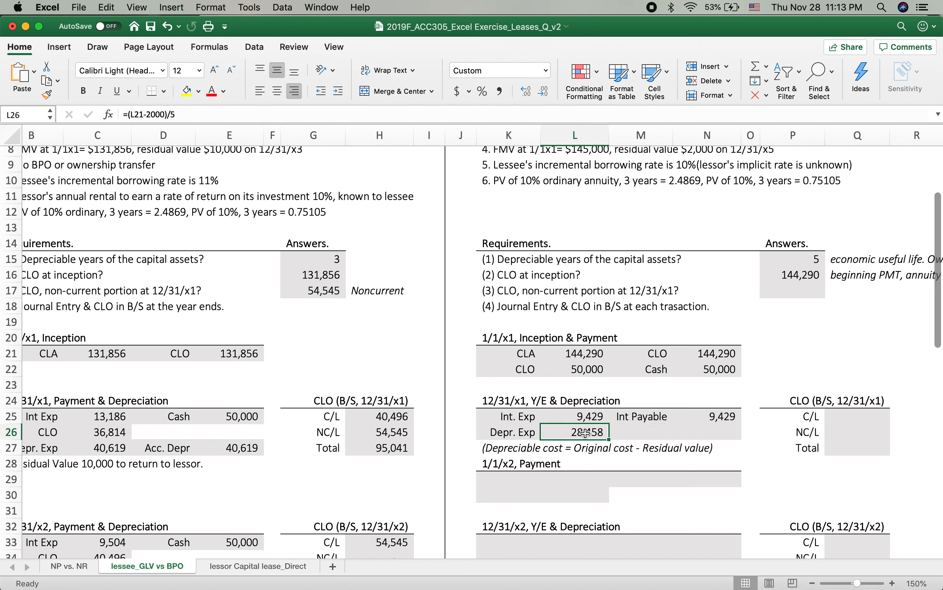
double_click(586, 432)
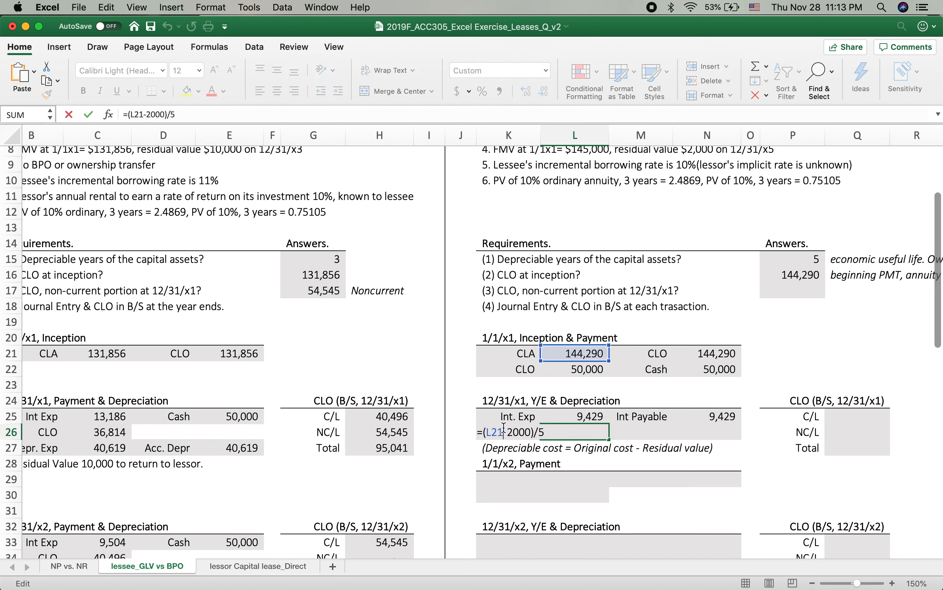
key("BackSpace")
key("BackSpace")
key("BackSpace")
key("Up")
key("Up")
key("Up")
key("Up")
key("Up")
key("Return")
Step: Record the Acc Depr credit in M26:N26, linking its amount to the depreciation expense in L26
left_click(643, 428)
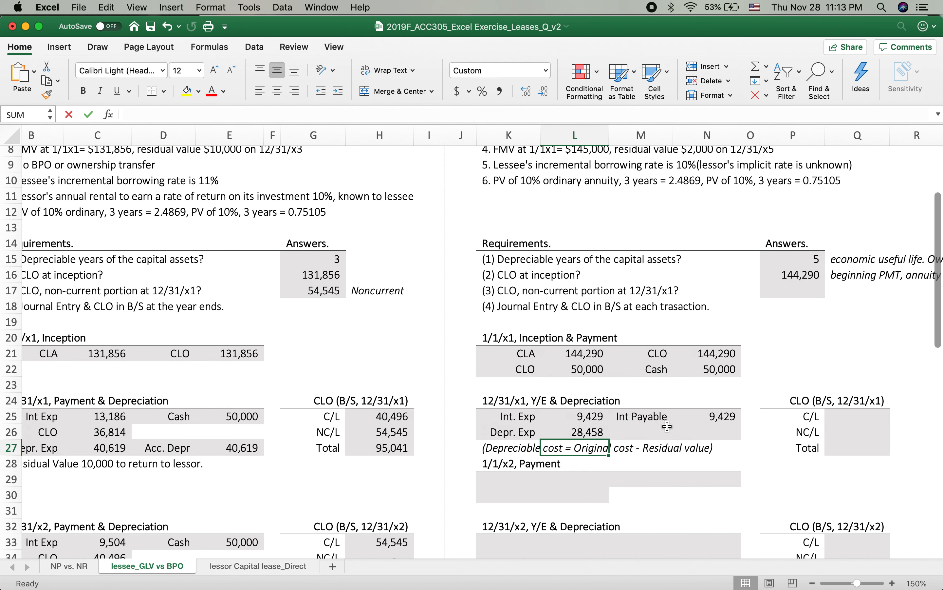
type("Acc Depr")
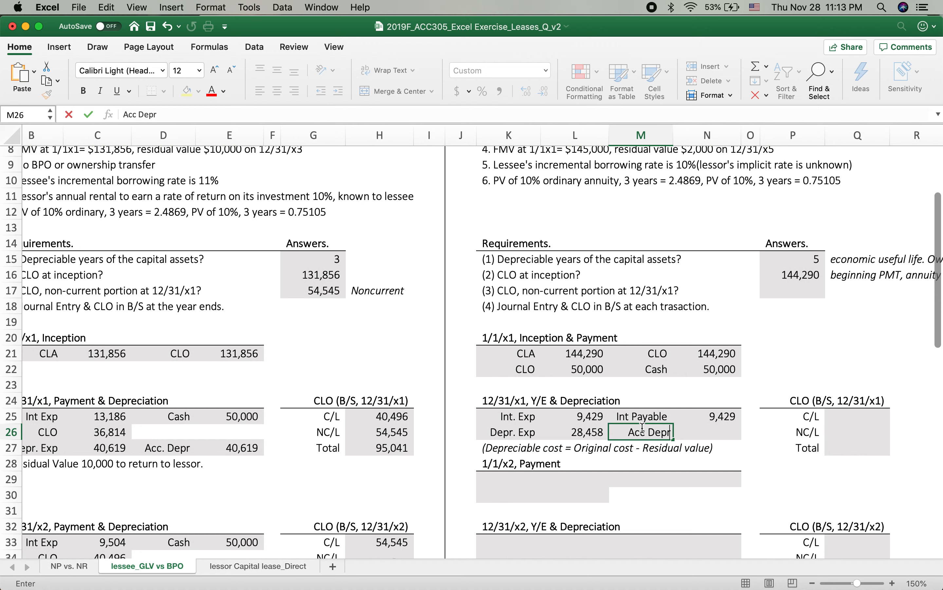
left_click(719, 429)
type("=")
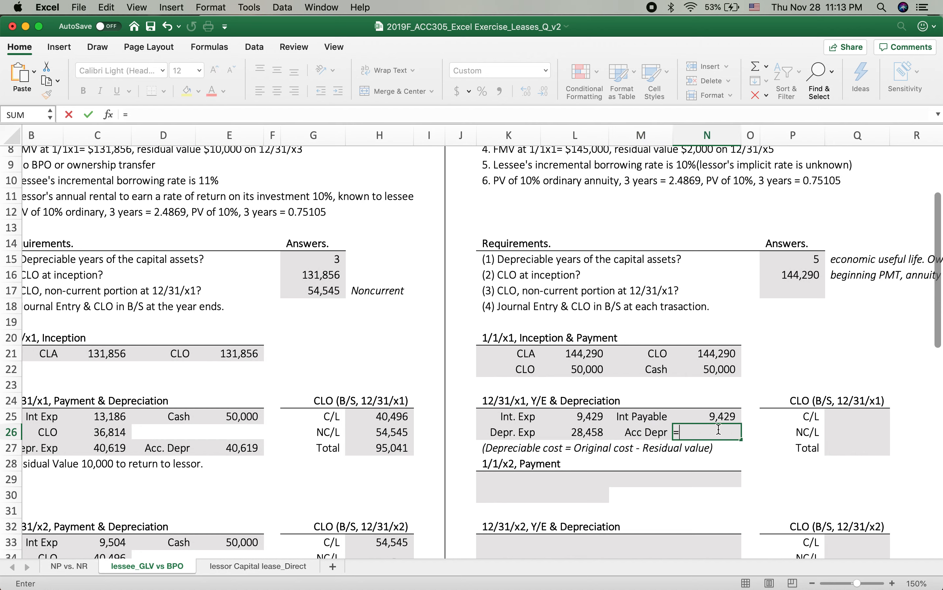
left_click(593, 458)
left_click(584, 432)
key("Return")
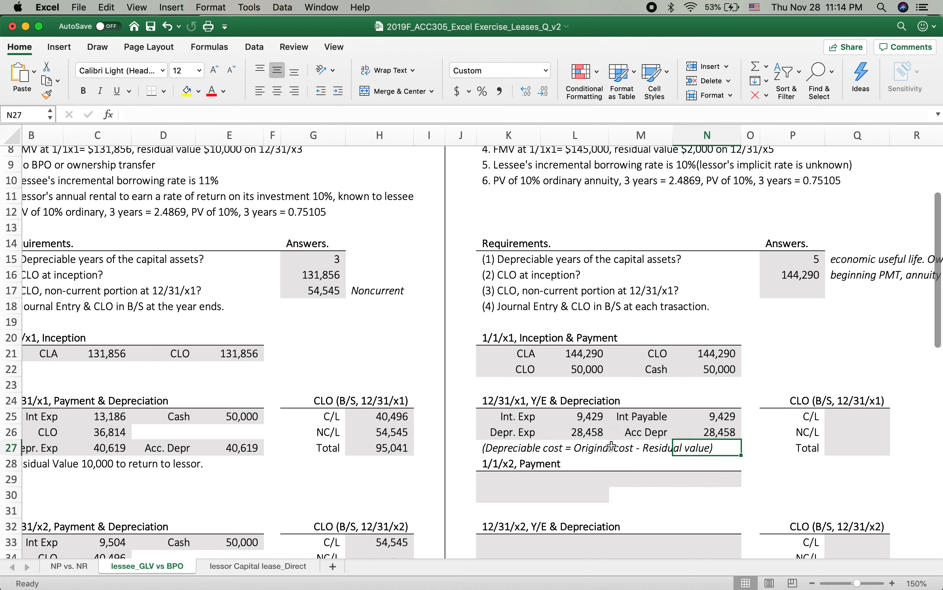
Step: Record the 1/1/x2 payment credit in M29:N29 as Cash for 50,000
scroll(584, 435, "down", 5)
left_click(514, 356)
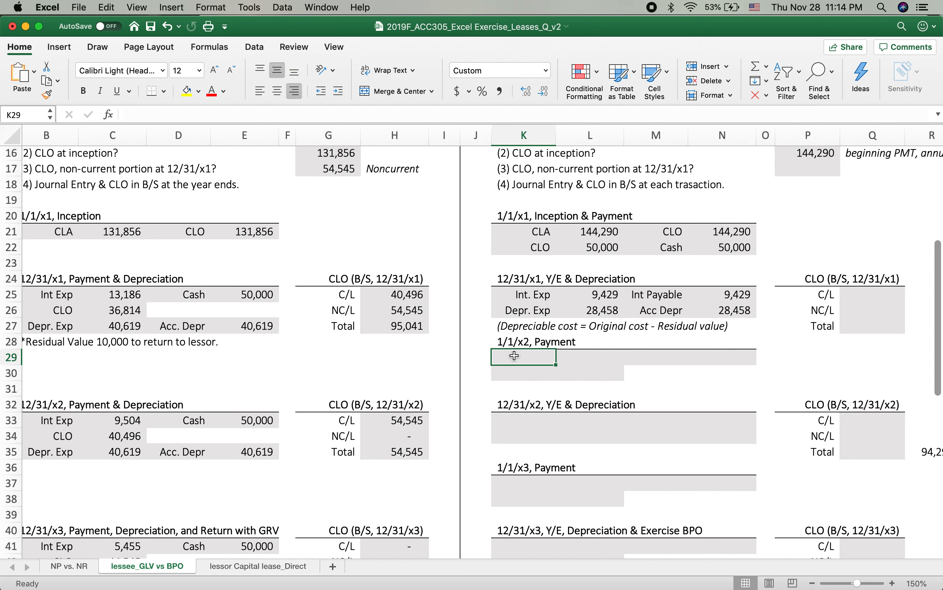
key("Right")
key("Left")
key("Right")
key("Right")
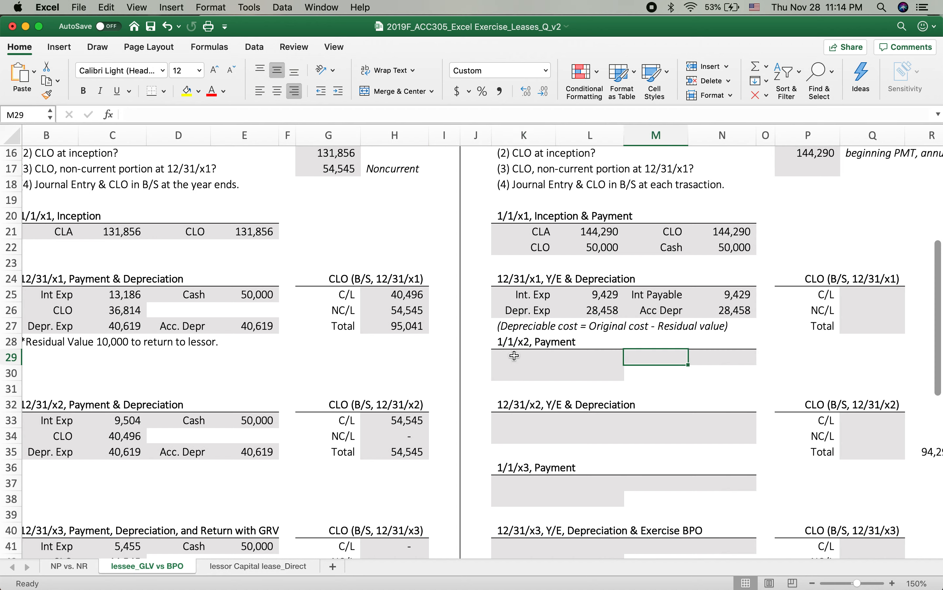
type("Cash")
key("Tab")
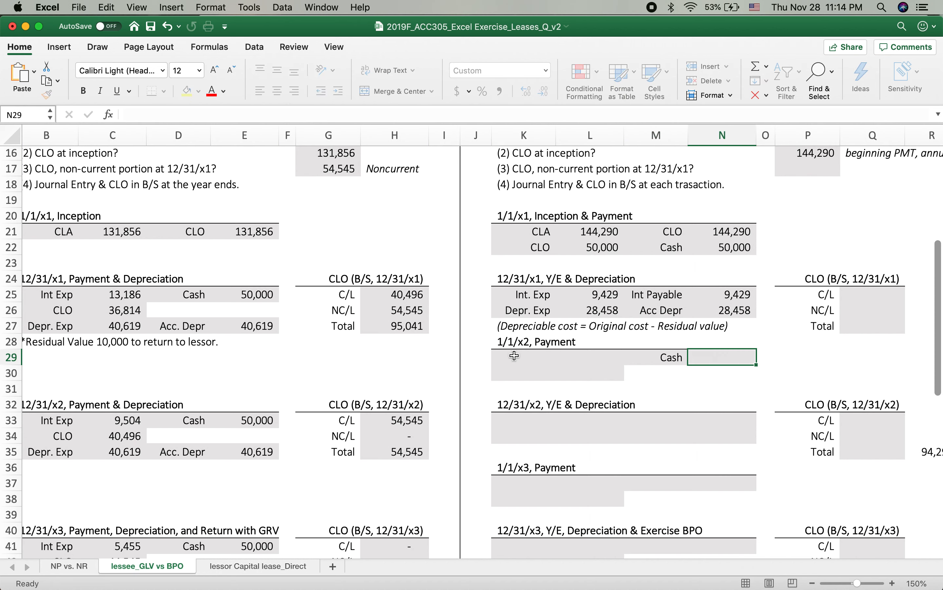
type("50,00")
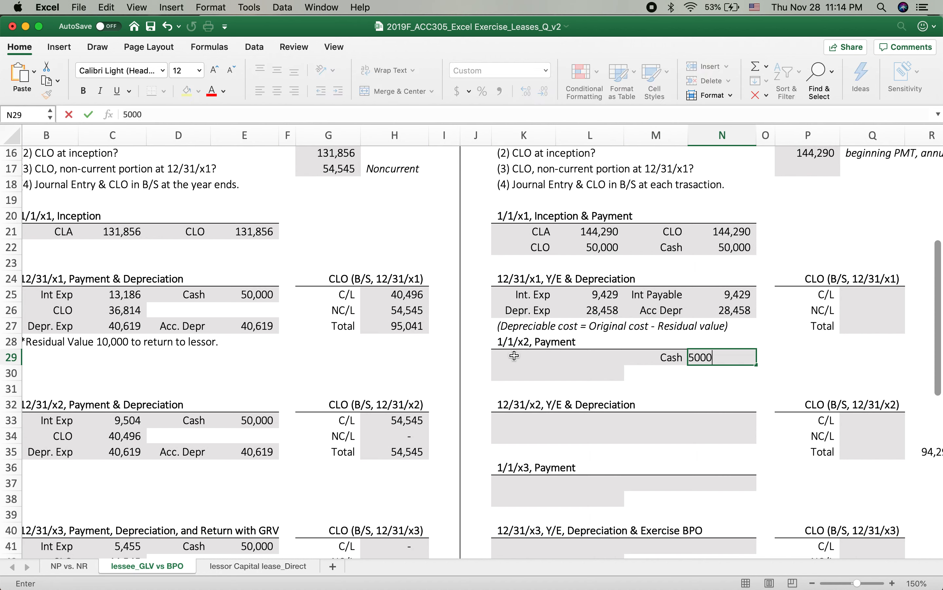
type("0")
key("Return")
Step: Enter Int. Exp as the first 1/1/x2 debit in K29 and link its amount in L29 to the 12/31/x1 interest expense in L25
key("Left")
key("Left")
key("Left")
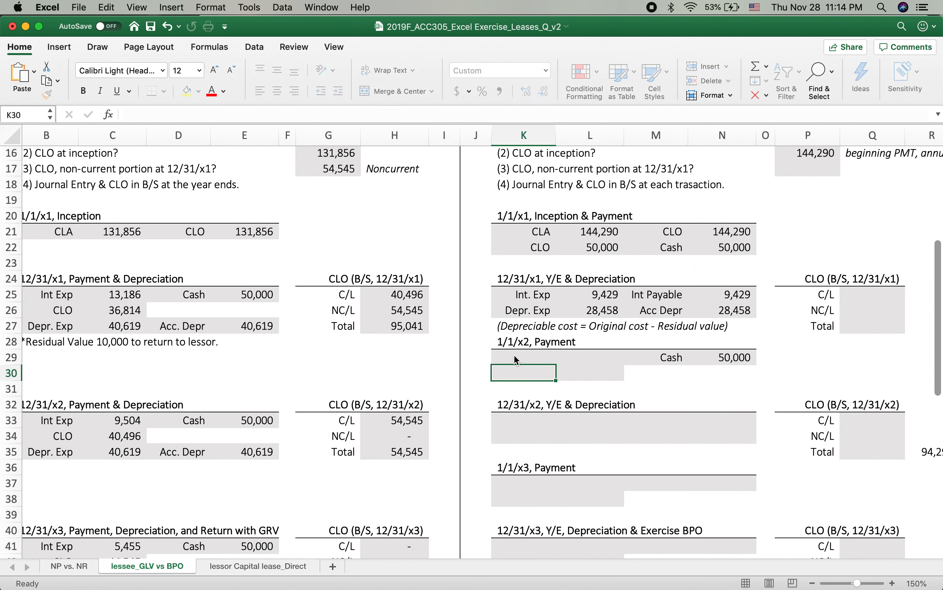
key("Up")
type("Int.")
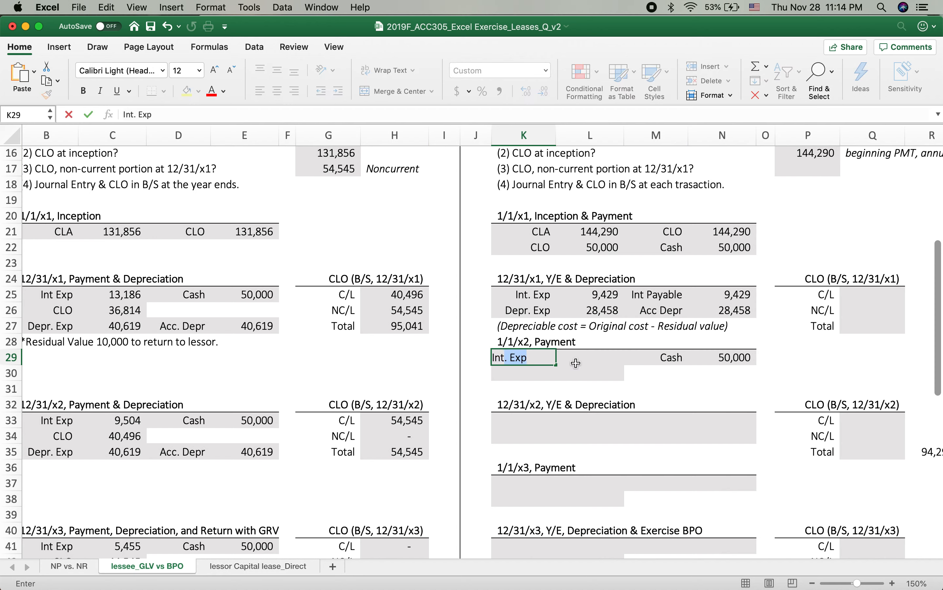
left_click(586, 357)
type("=")
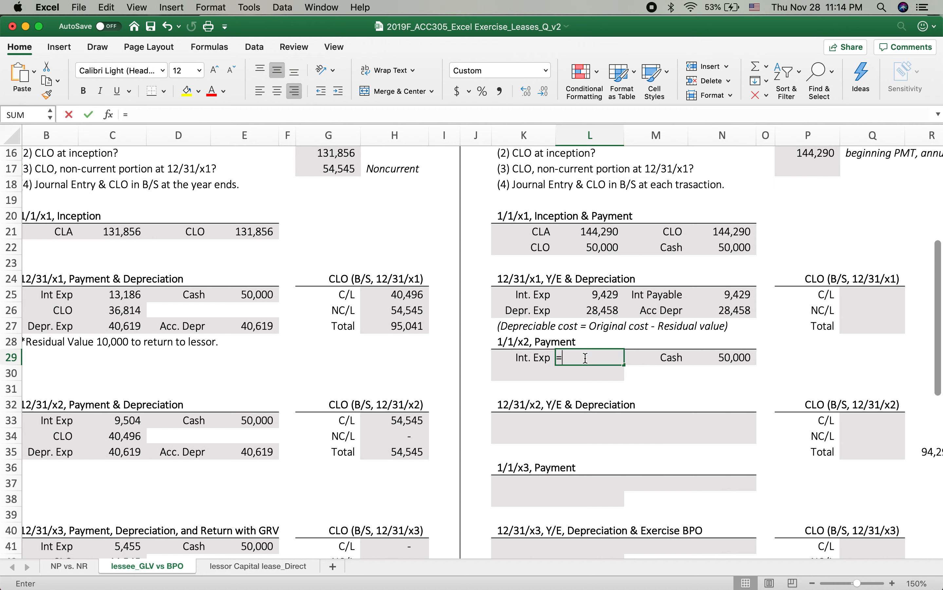
left_click(600, 297)
key("Return")
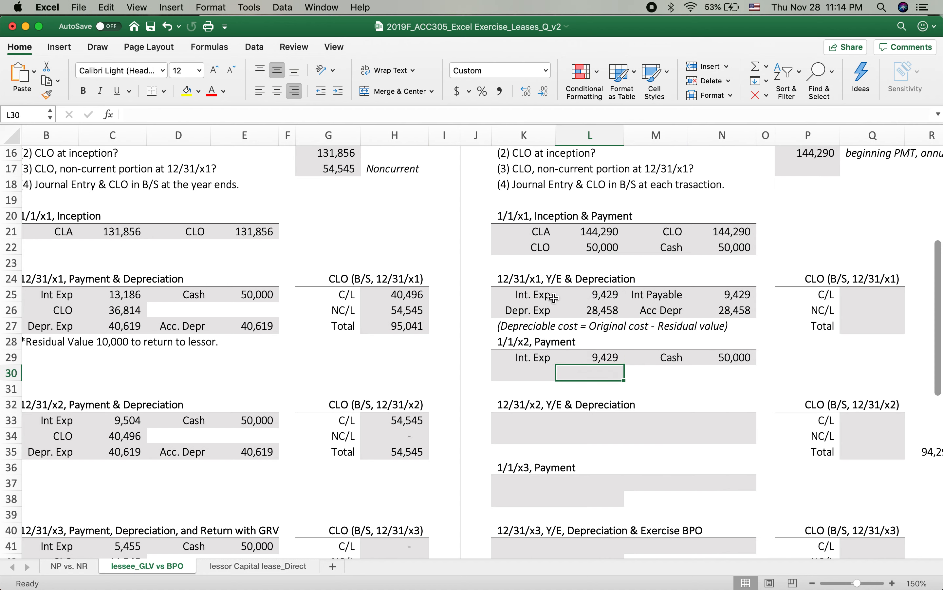
Step: Replace the debit label in K29 with a link to the 12/31/x1 Int Payable label in M25
left_click(534, 358)
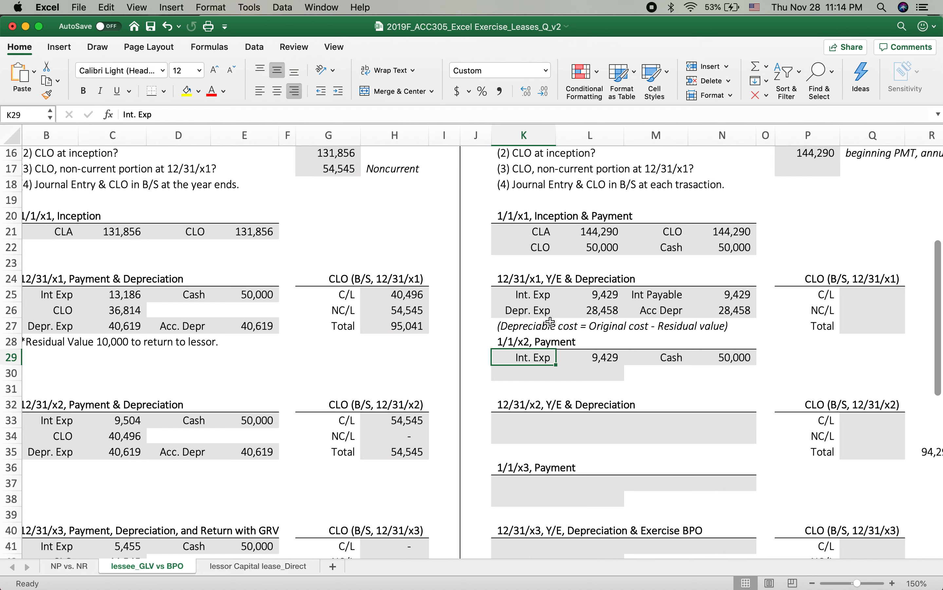
type("=")
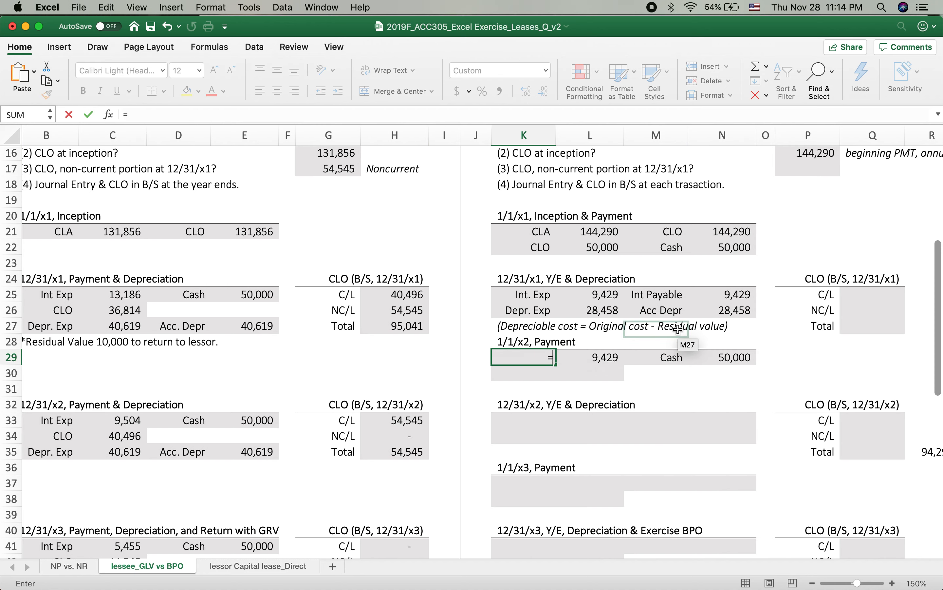
left_click(654, 295)
key("Return")
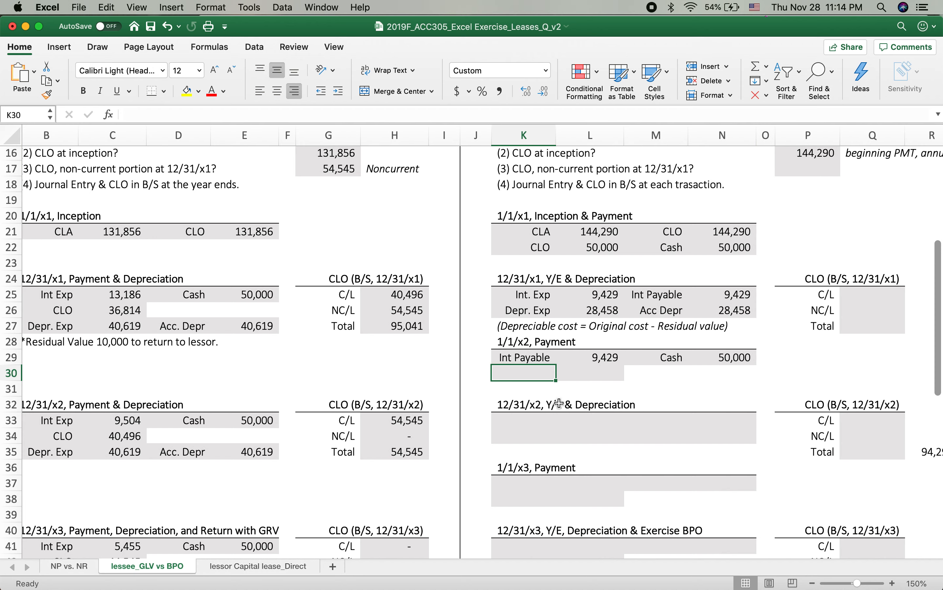
Step: Add the CLO debit in K30 and calculate its amount in L30 as =N29-L29, the cash payment less interest payable
type("CLO")
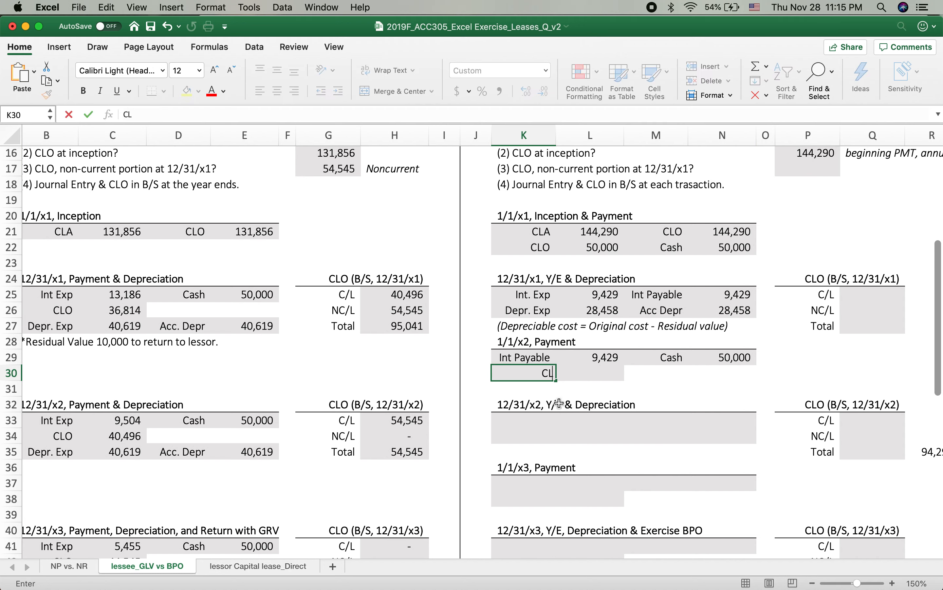
key("Tab")
type("=")
left_click(753, 350)
type("-")
left_click(581, 358)
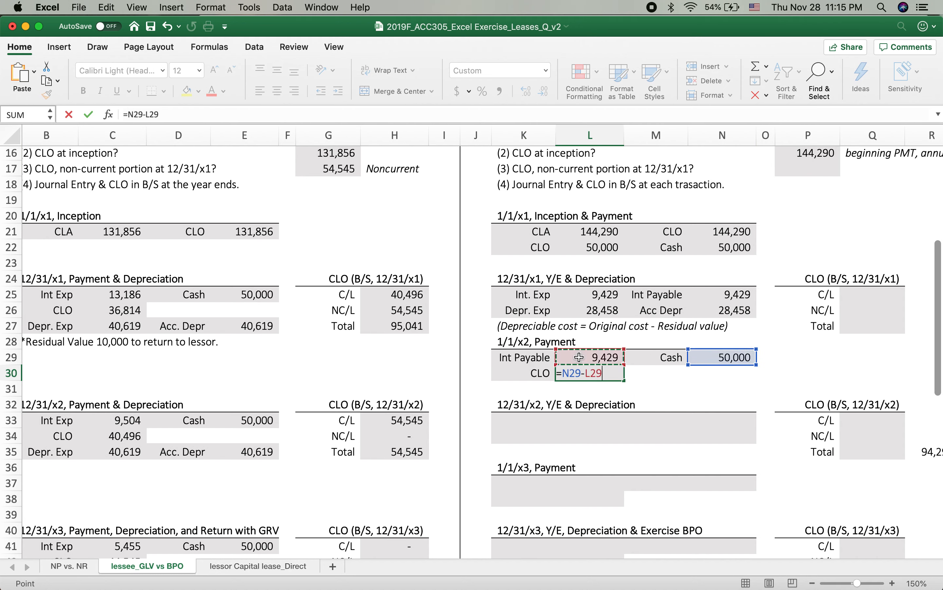
key("Return")
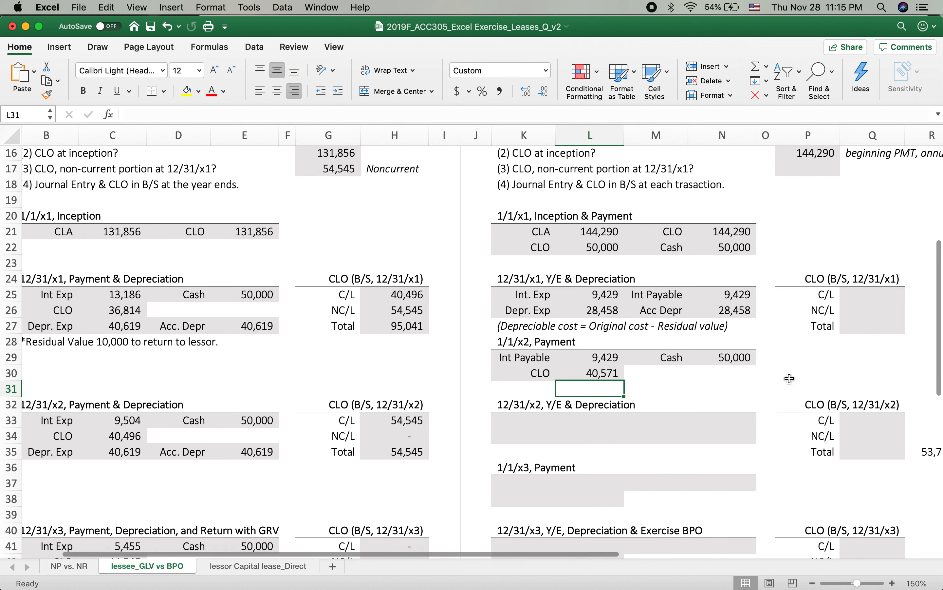
Step: Link the 12/31/x1 current CLO portion in Q25 to the 1/1/x2 CLO reduction in L30
left_click(857, 295)
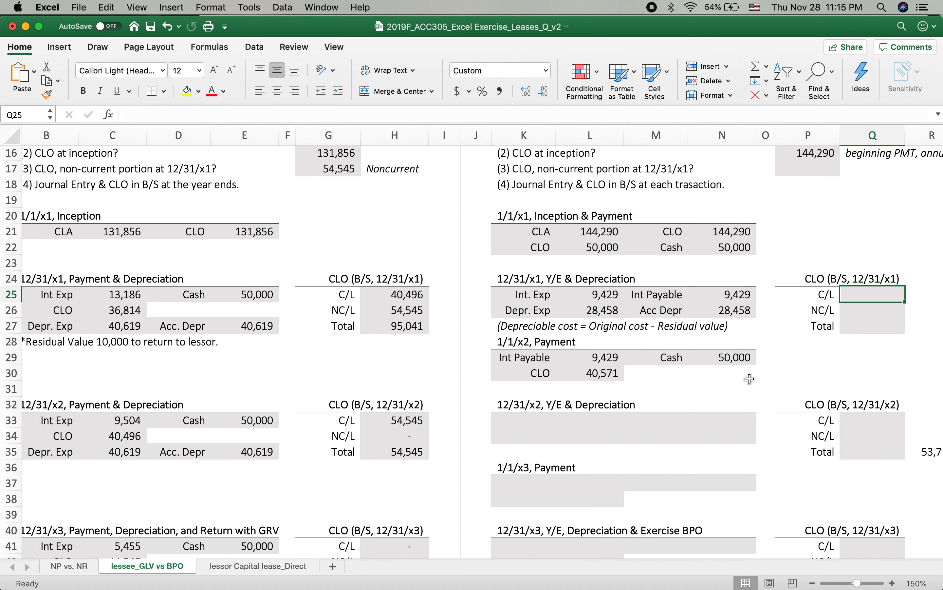
type("=")
left_click(584, 375)
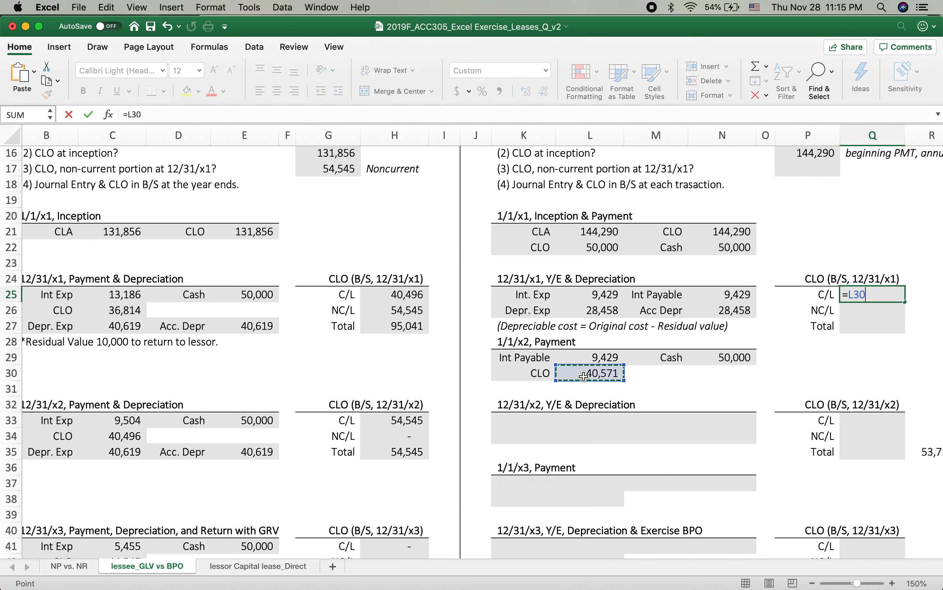
key("Return")
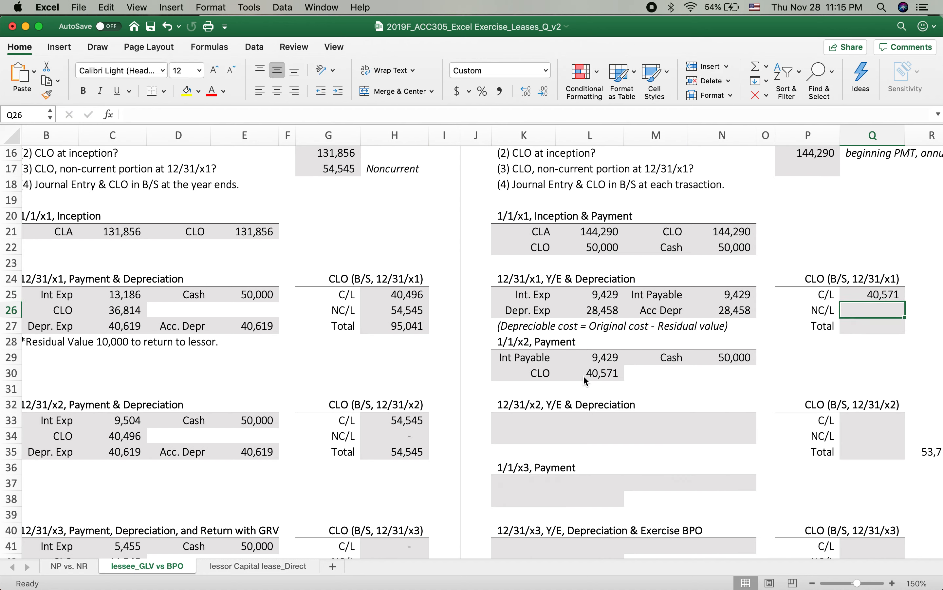
Step: Calculate the 12/31/x1 total CLO in Q27 as =N21-L22, the inception CLO less the first payment
left_click(854, 326)
type("=")
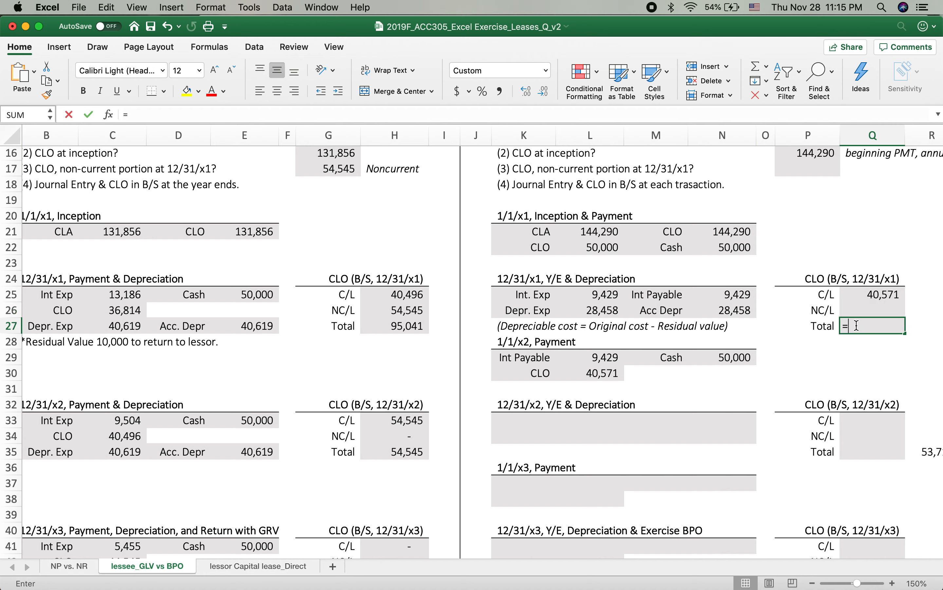
left_click(725, 232)
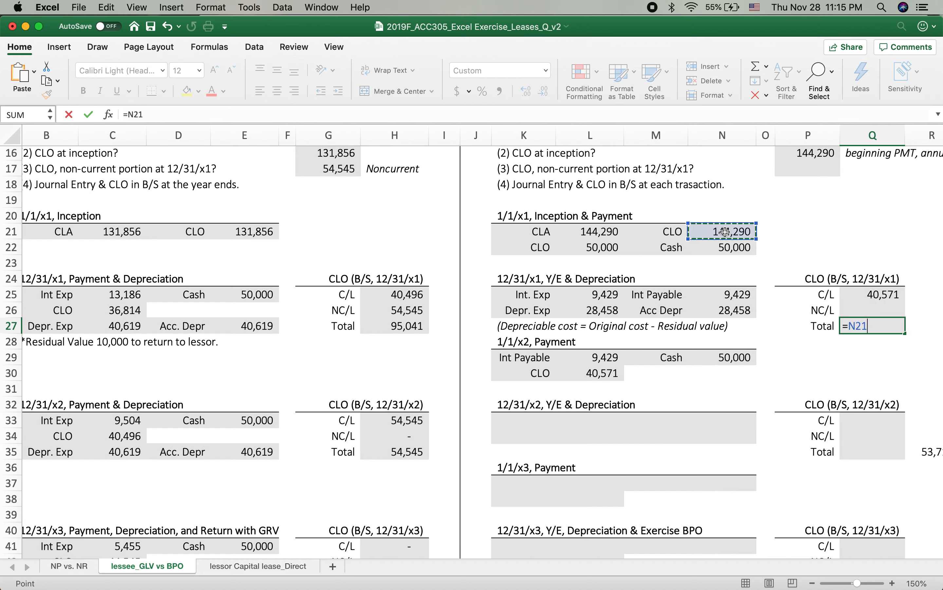
type("-")
left_click(571, 246)
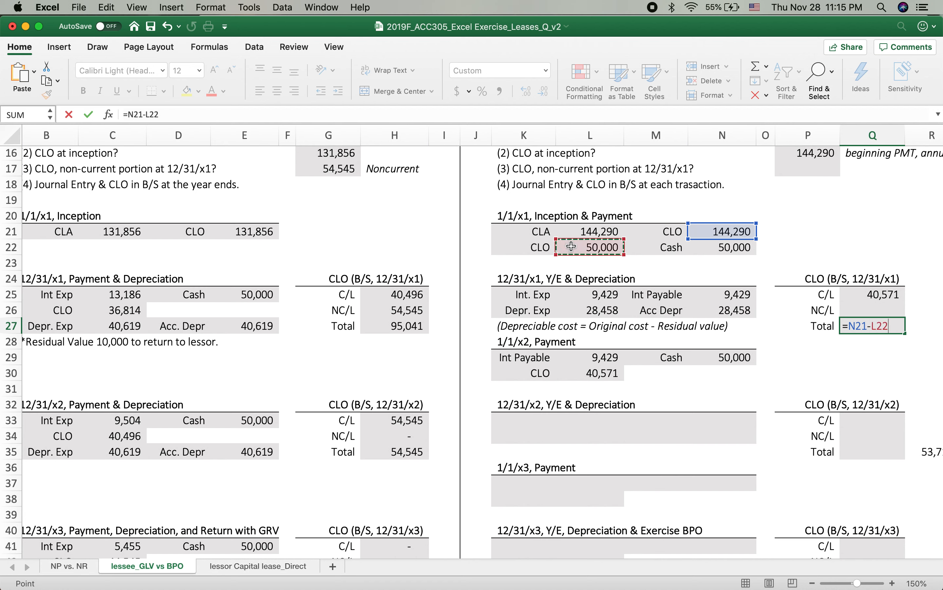
left_click(577, 372)
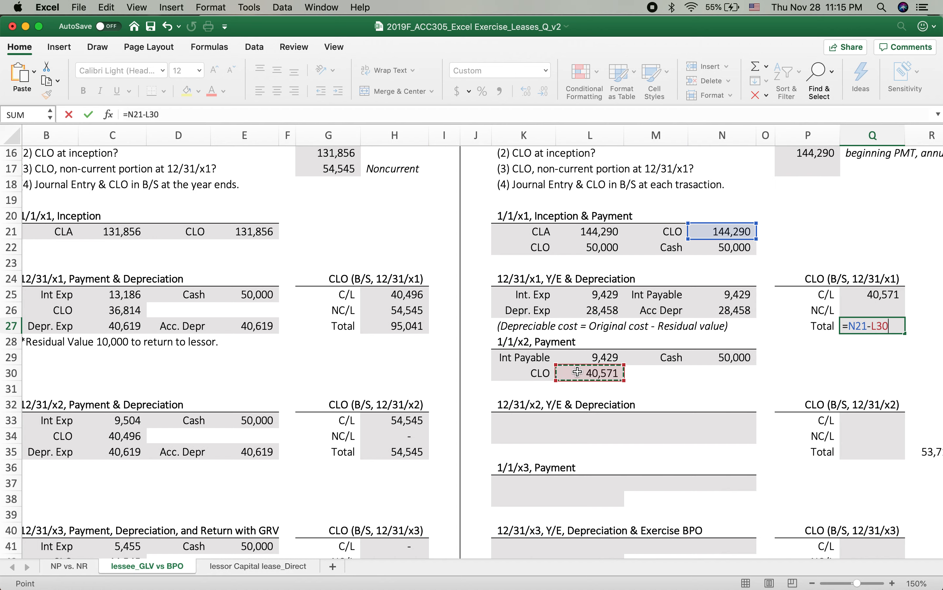
left_click(602, 247)
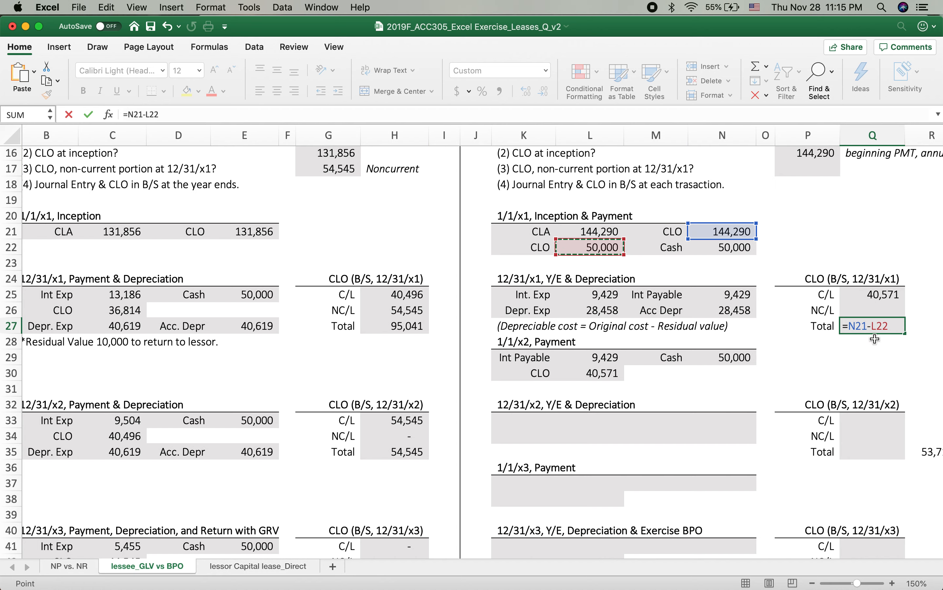
key("Return")
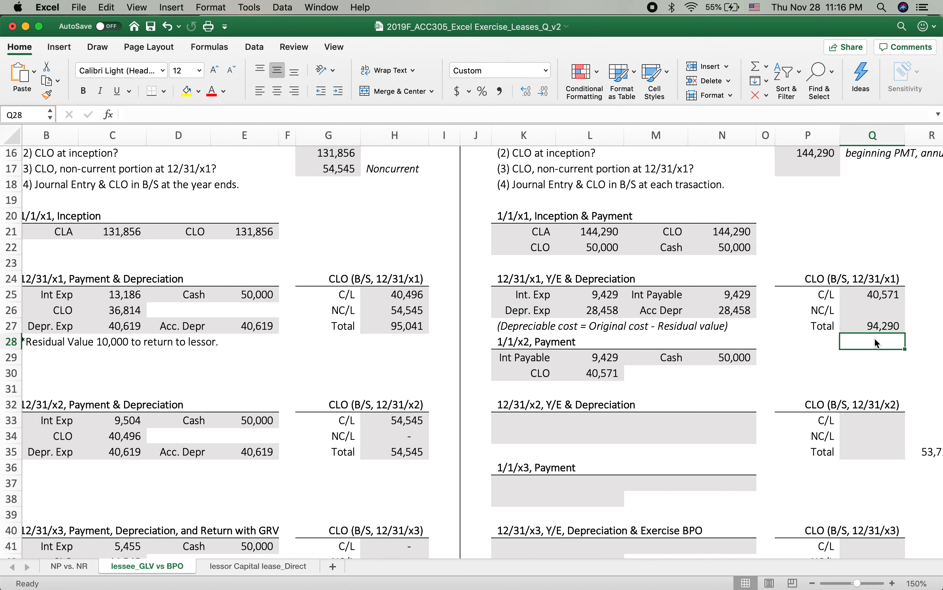
Step: Calculate the 12/31/x1 non-current CLO in Q26 as the total in Q27 minus the current portion in Q25
left_click(864, 310)
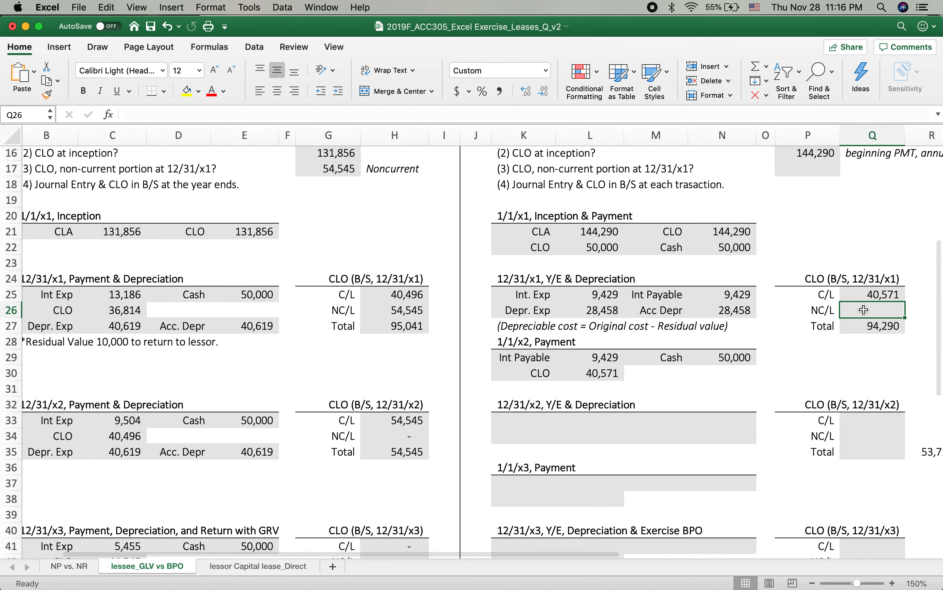
type("=")
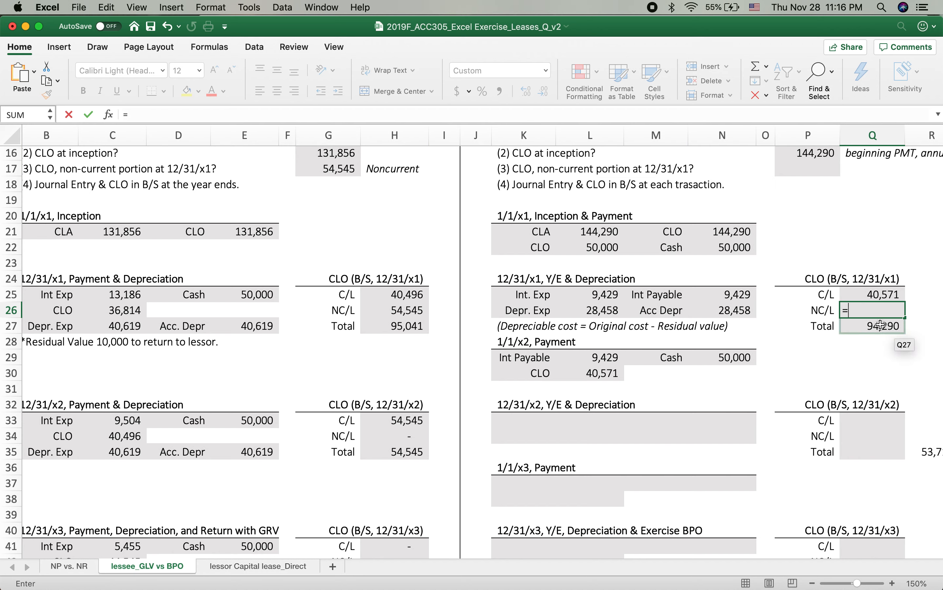
left_click(870, 329)
type("-")
left_click(873, 294)
key("Return")
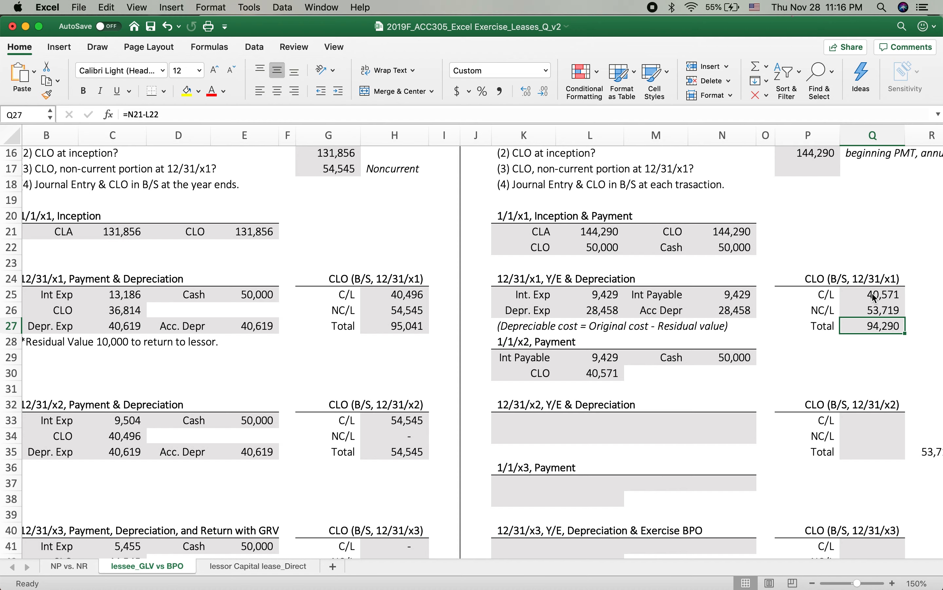
Step: Answer requirement (3) in P17 by linking it to the 12/31/x1 non-current CLO in Q26
scroll(764, 380, "up", 2)
scroll(764, 381, "up", 3)
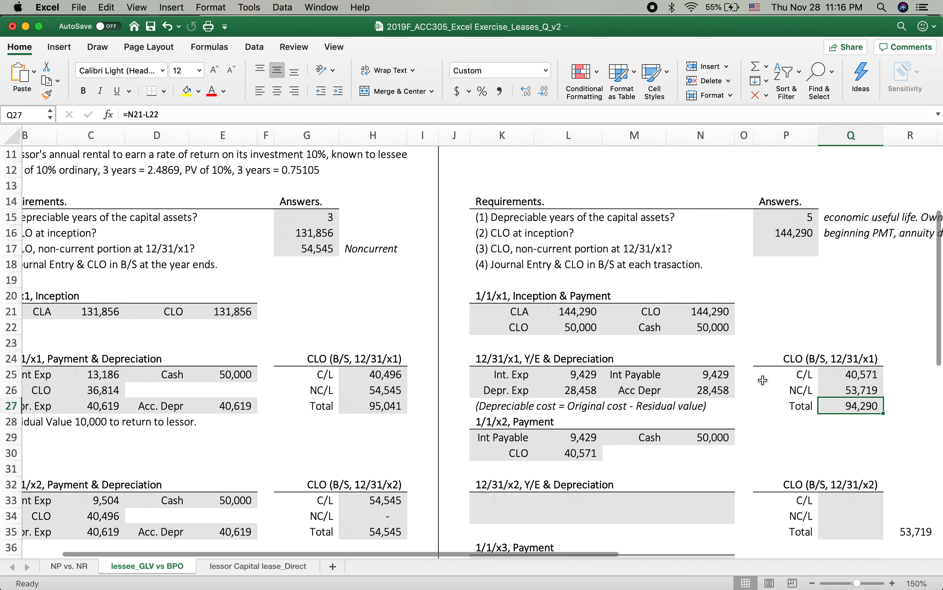
left_click(775, 249)
type("=")
left_click(866, 392)
key("Return")
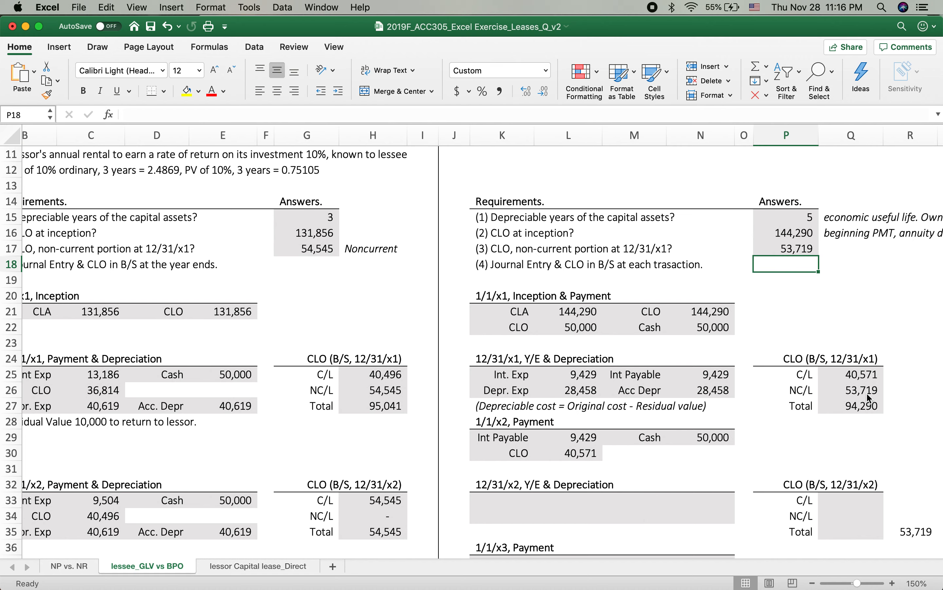
Step: Copy the 12/31/x1 interest and depreciation entry in K25:N26 to the 12/31/x2 entry starting at K33
scroll(685, 422, "down", 5)
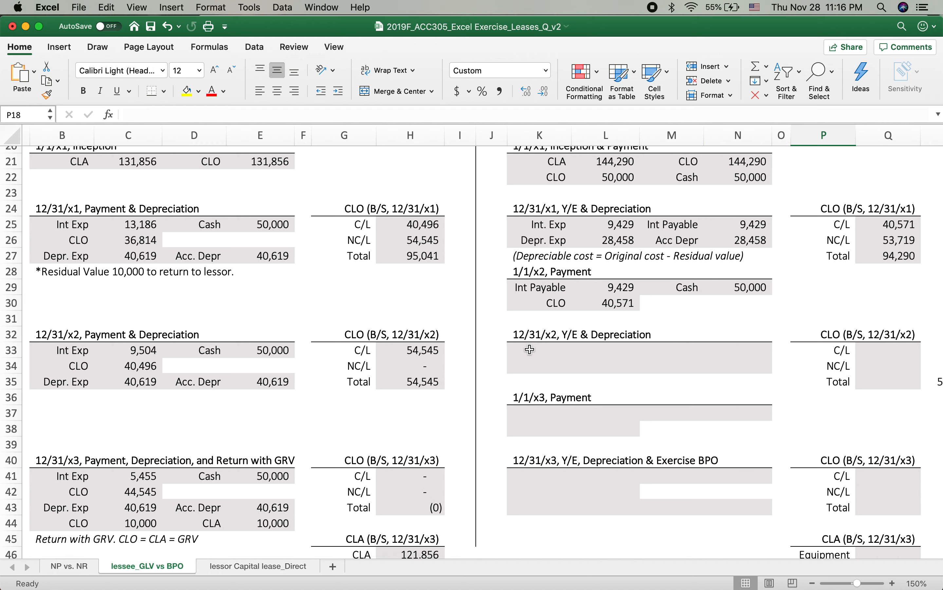
left_click_drag(546, 227, 724, 242)
key("super+c")
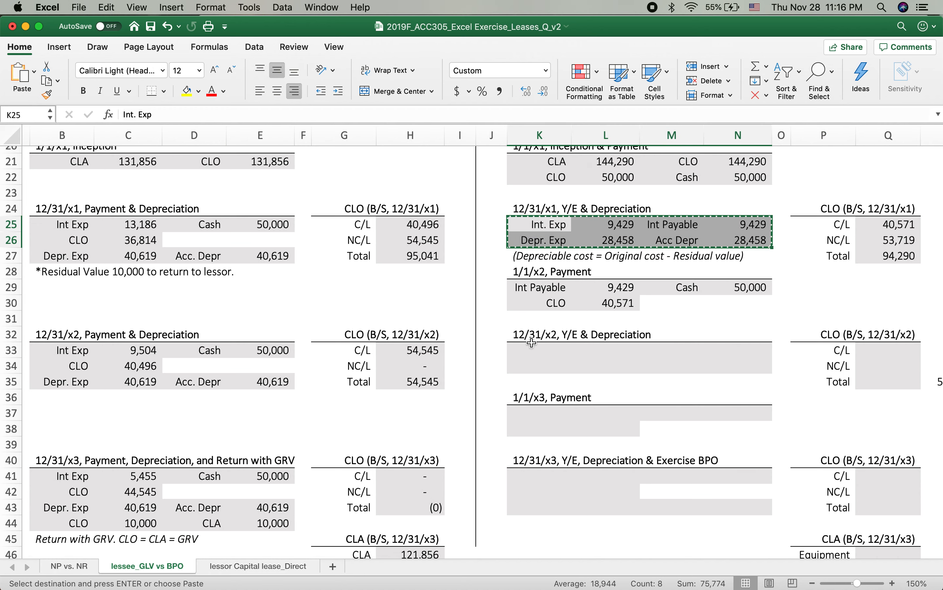
left_click(531, 348)
key("super+v")
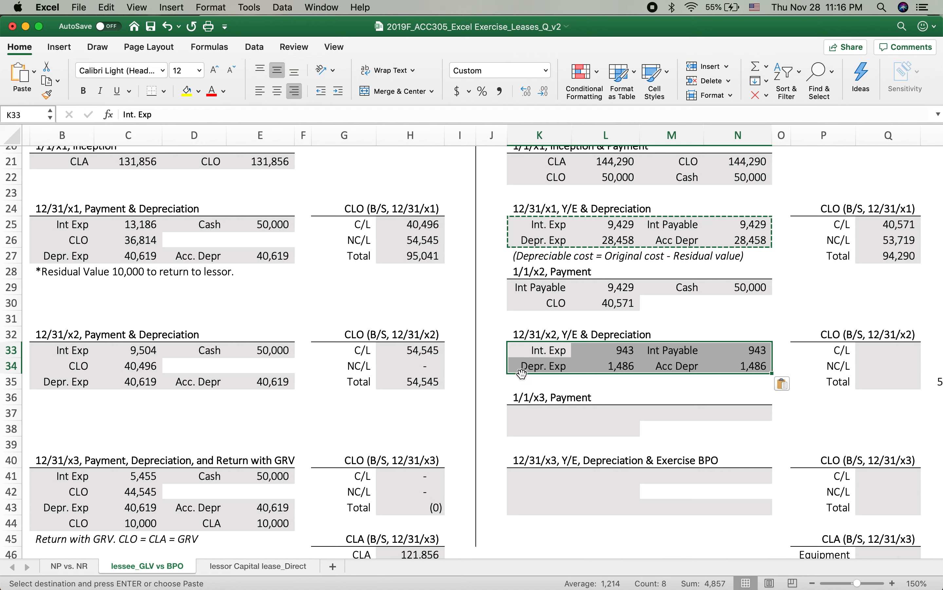
left_click(644, 390)
key("Escape")
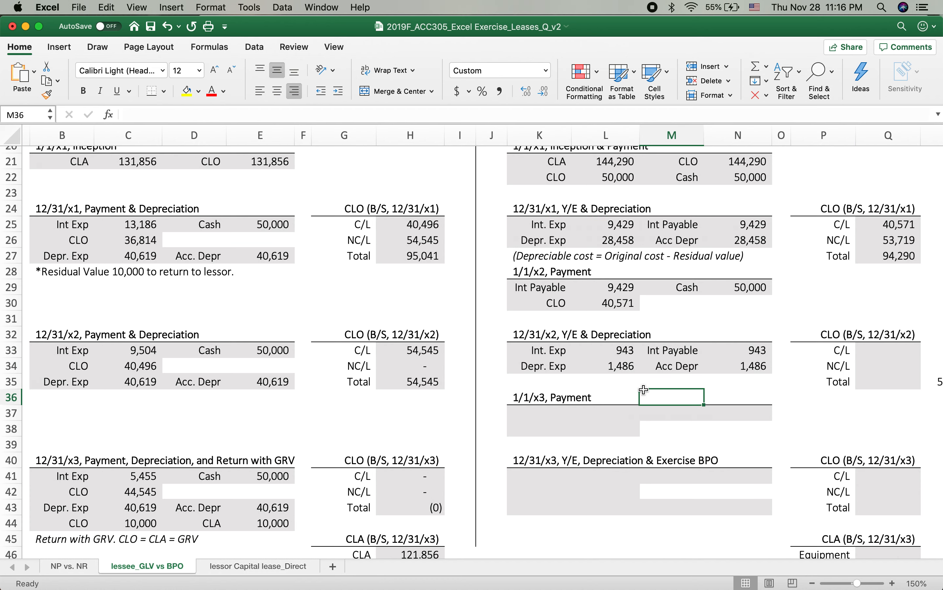
Step: Recalculate the 12/31/x2 interest expense in L33 as =(N21-L22-L30)*10%, using the CLO remaining after both payments
left_click(609, 352)
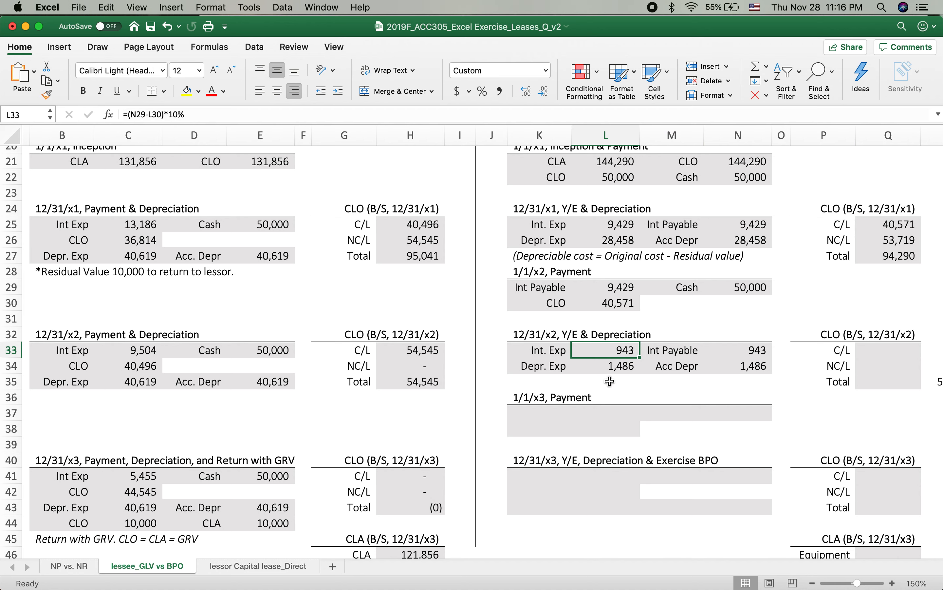
type("=(")
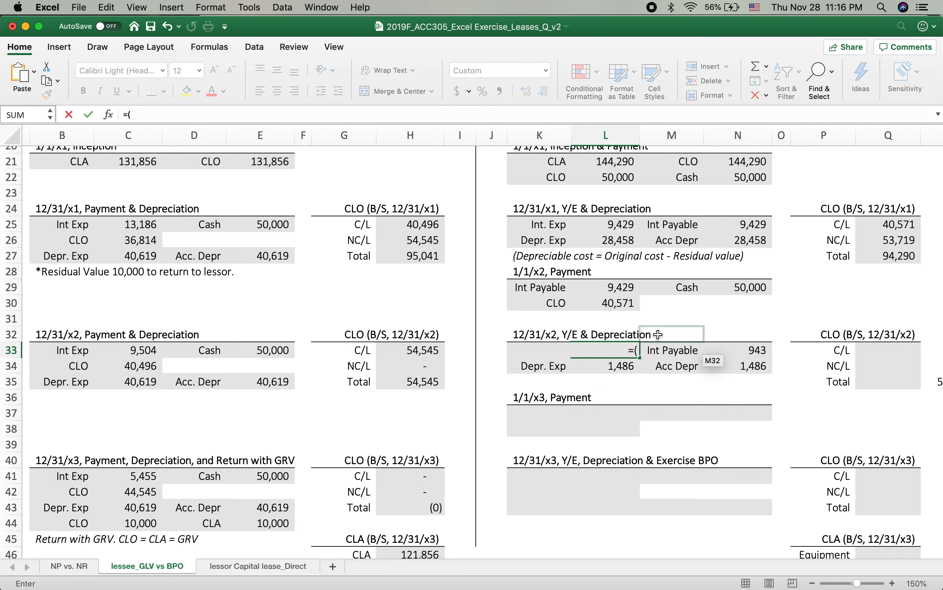
left_click(743, 158)
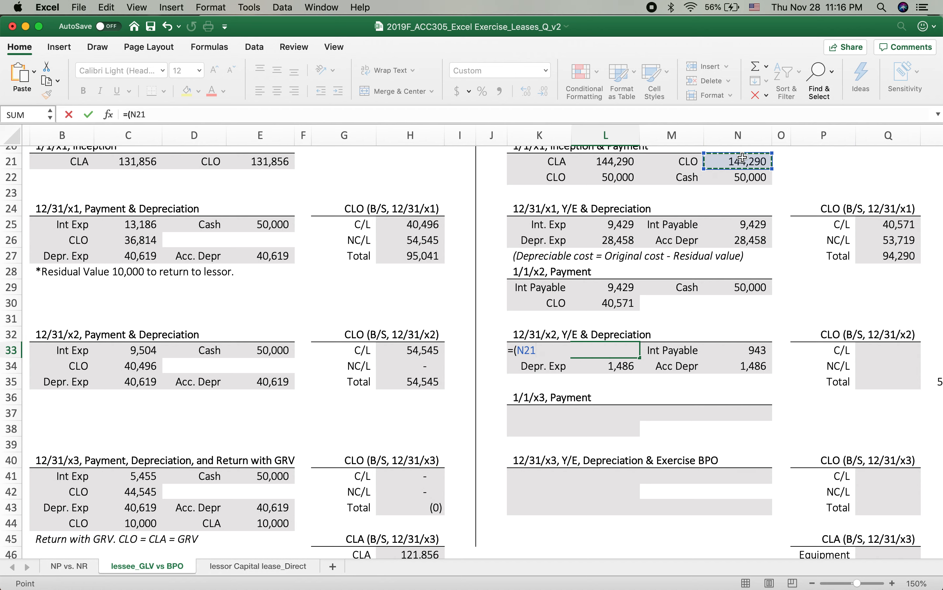
type("-")
left_click(605, 176)
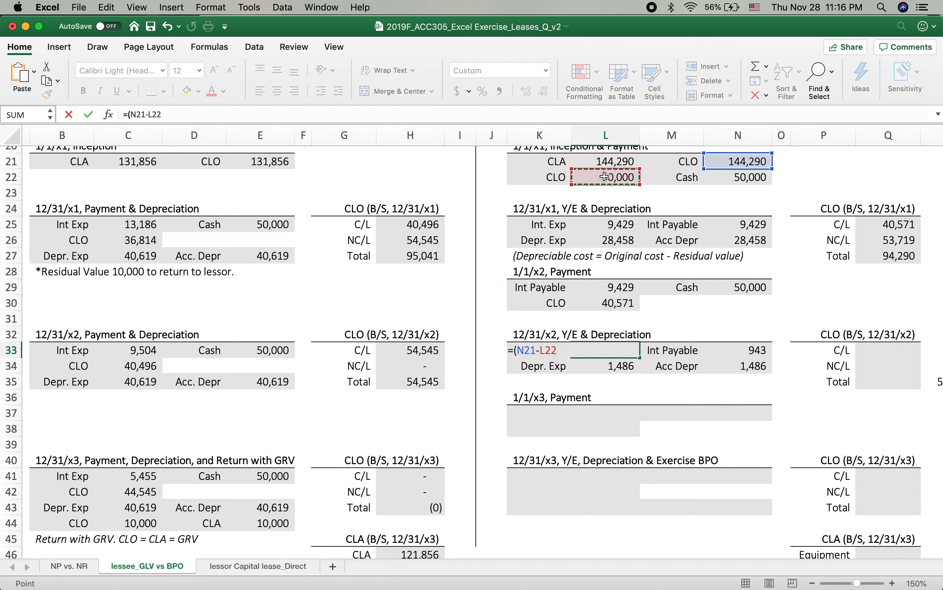
type("-")
left_click(596, 300)
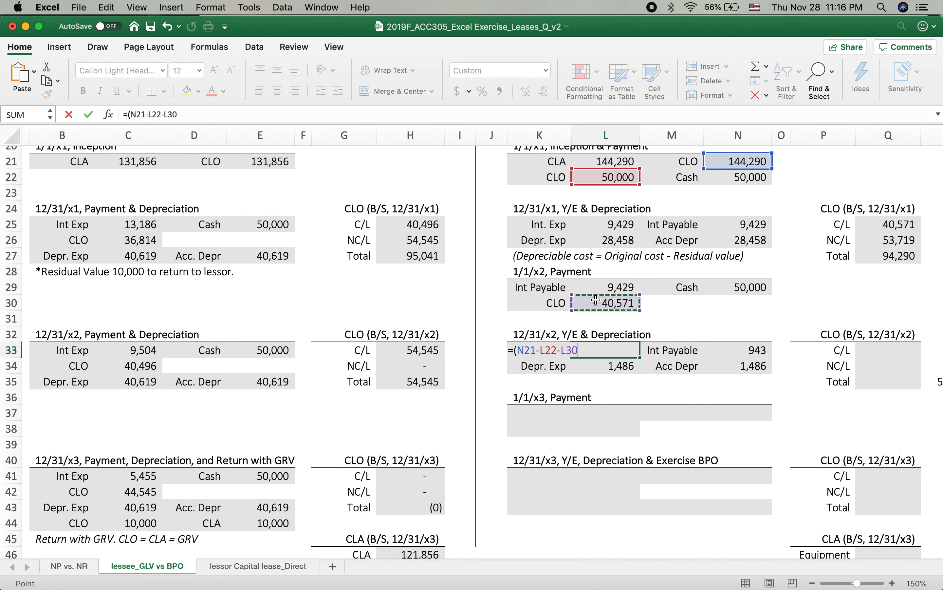
type(")*10%")
key("Return")
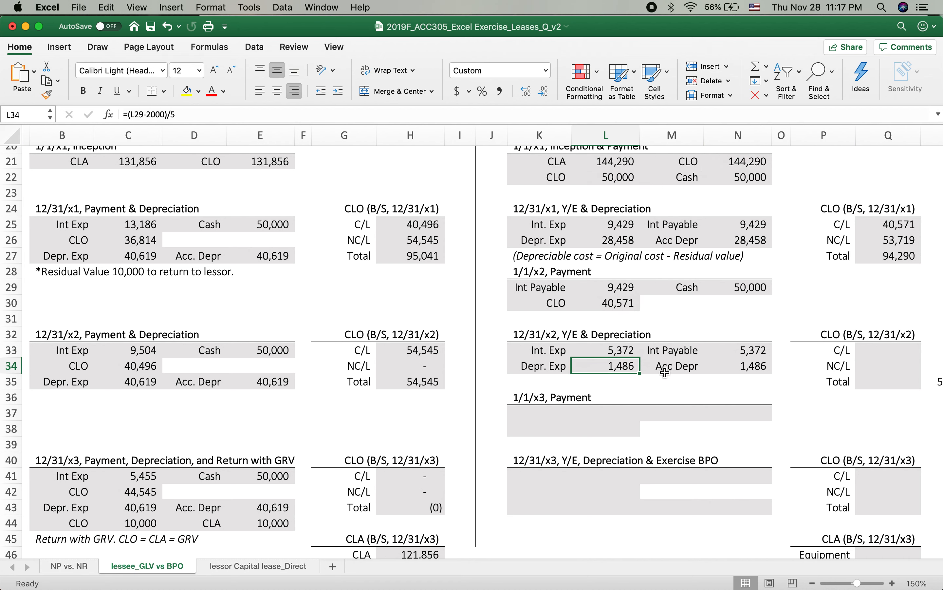
left_click(617, 352)
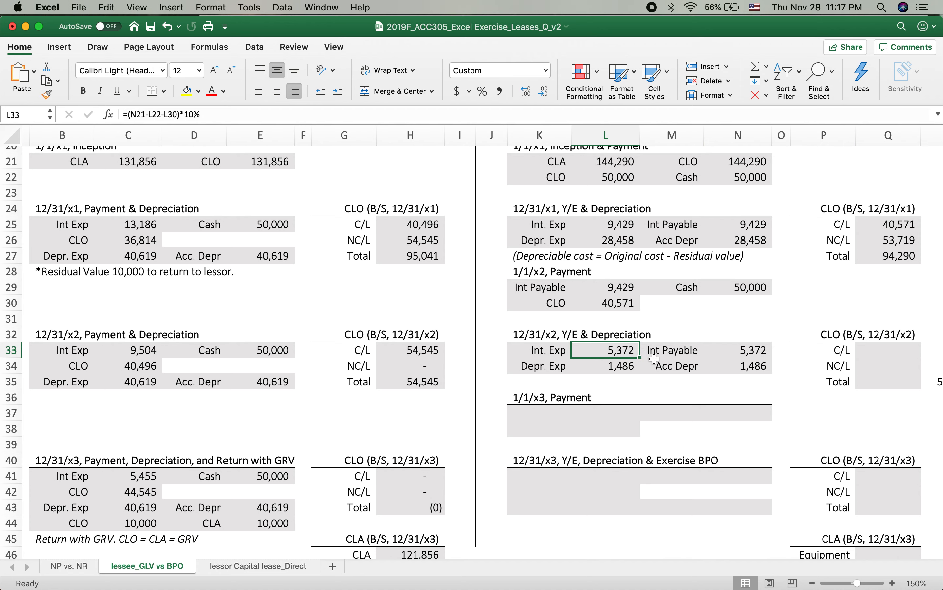
left_click(605, 368)
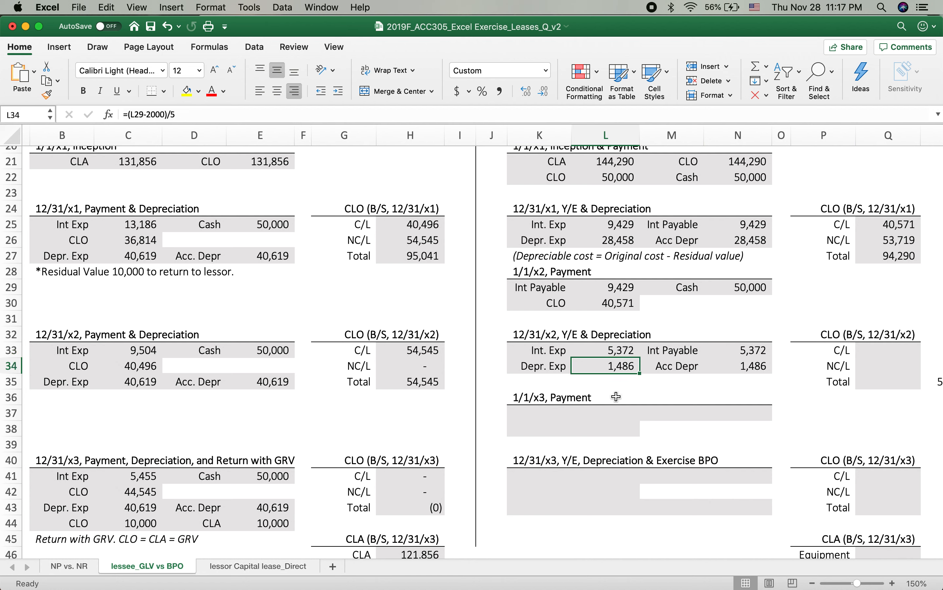
key("F2")
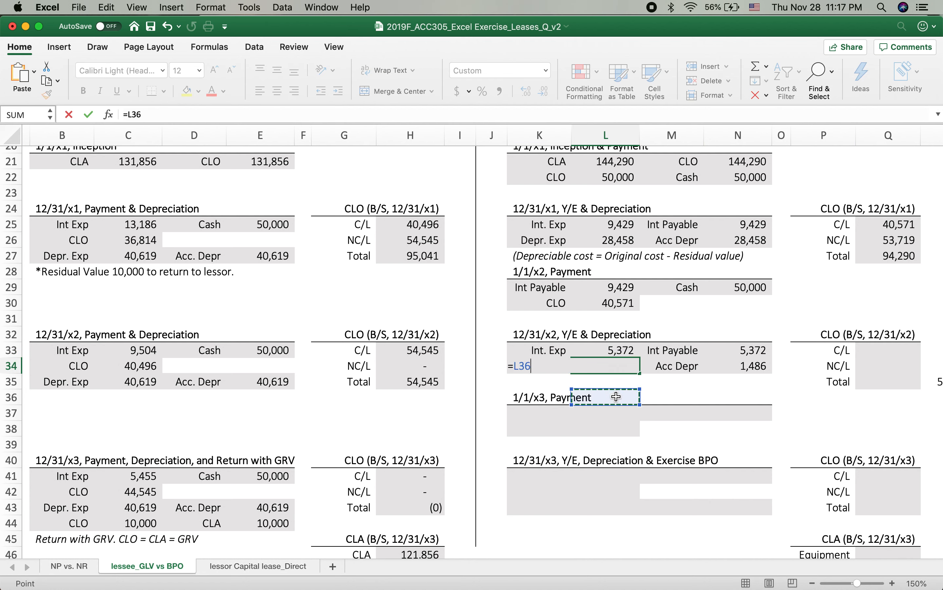
double_click(618, 368)
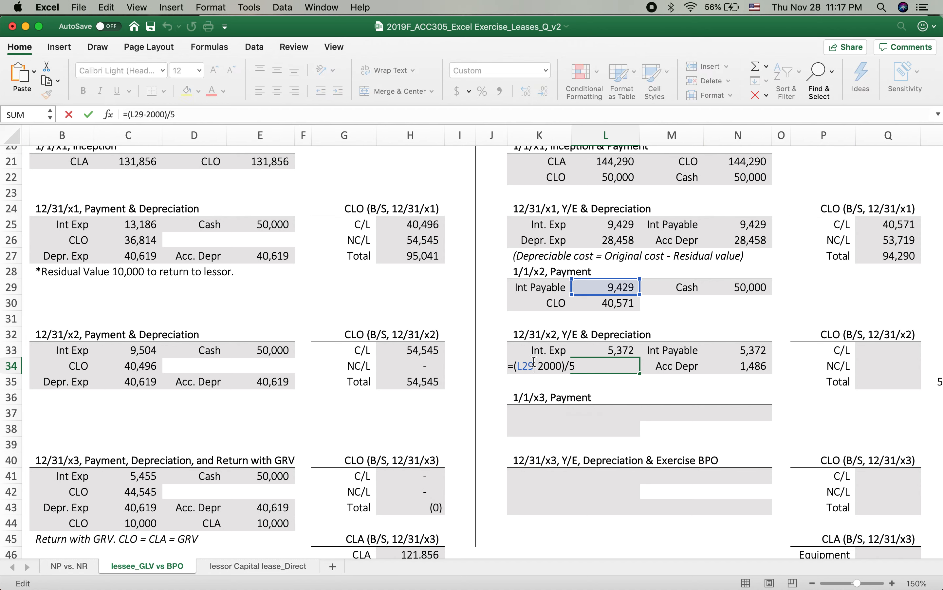
key("Return")
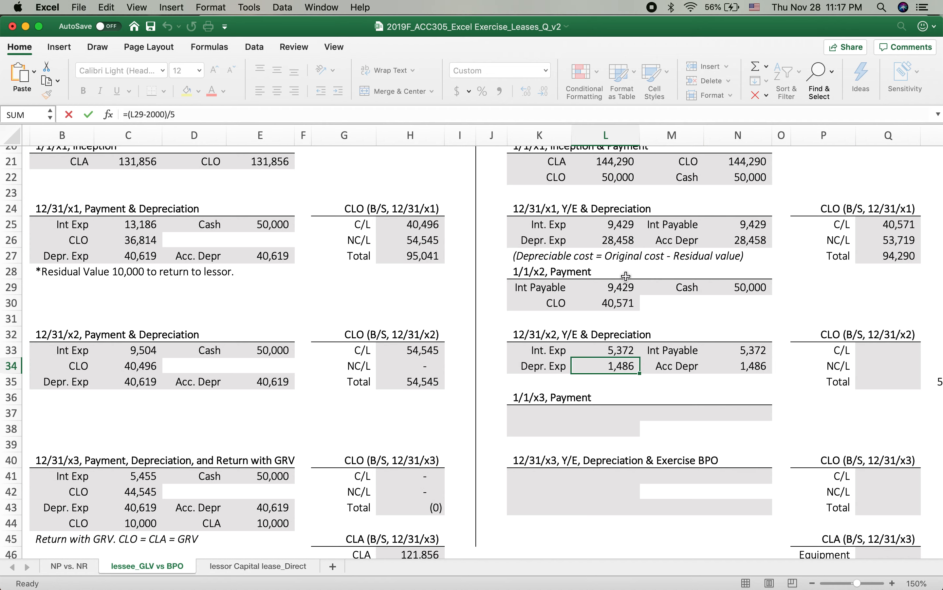
Step: Make the CLA reference absolute in the 12/31/x1 depreciation formula in L26, giving =($L$21-2000)/5
left_click(605, 241)
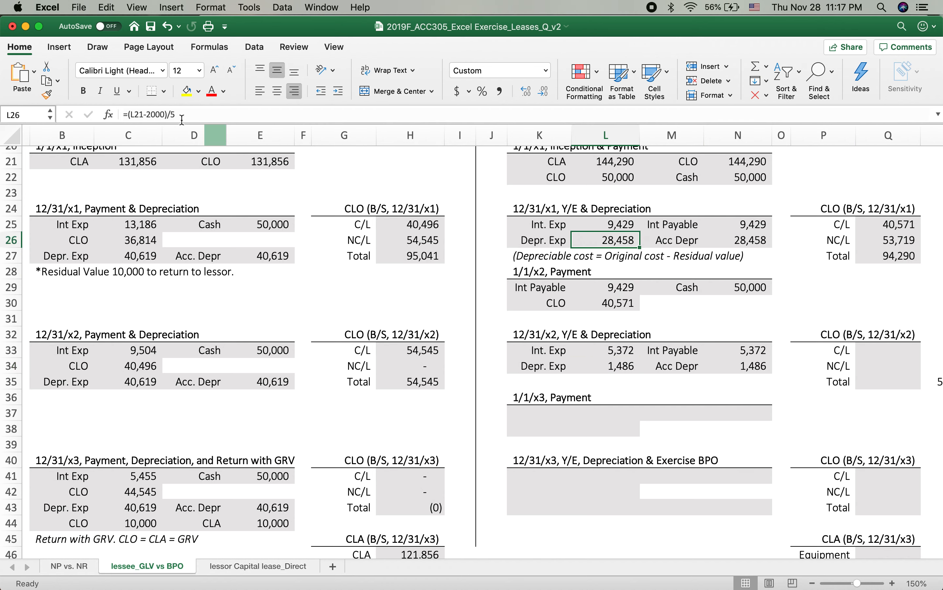
left_click(137, 115)
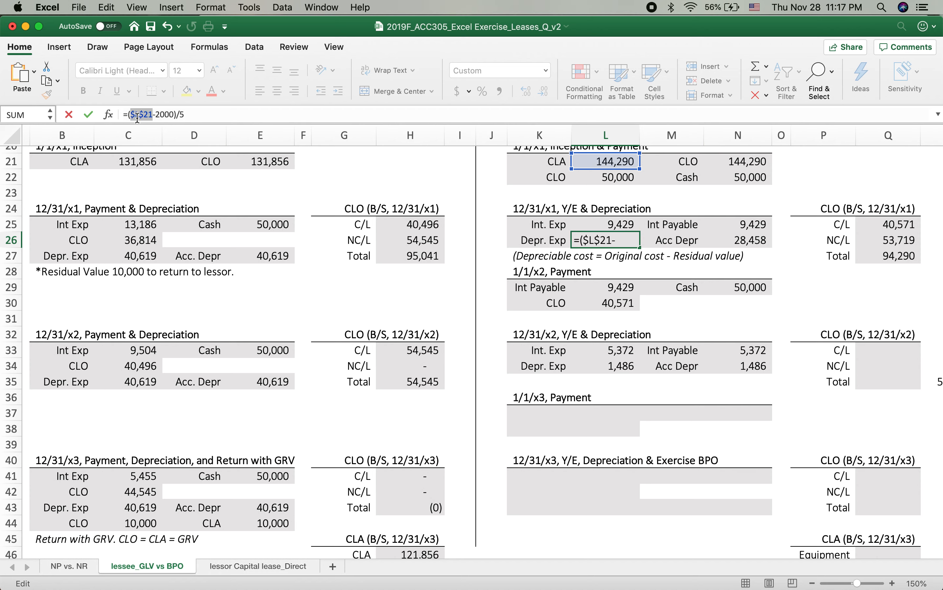
key("Return")
Step: Copy the 12/31/x1 depreciation expense formula from L26 to the 12/31/x2 depreciation expense in L34
left_click(615, 239)
key("super+c")
left_click(610, 367)
key("super+v")
left_click(615, 389)
key("Escape")
Step: Copy the 1/1/x2 payment entry in K29:N30 to the 1/1/x3 payment entry starting at K37
left_click(547, 413)
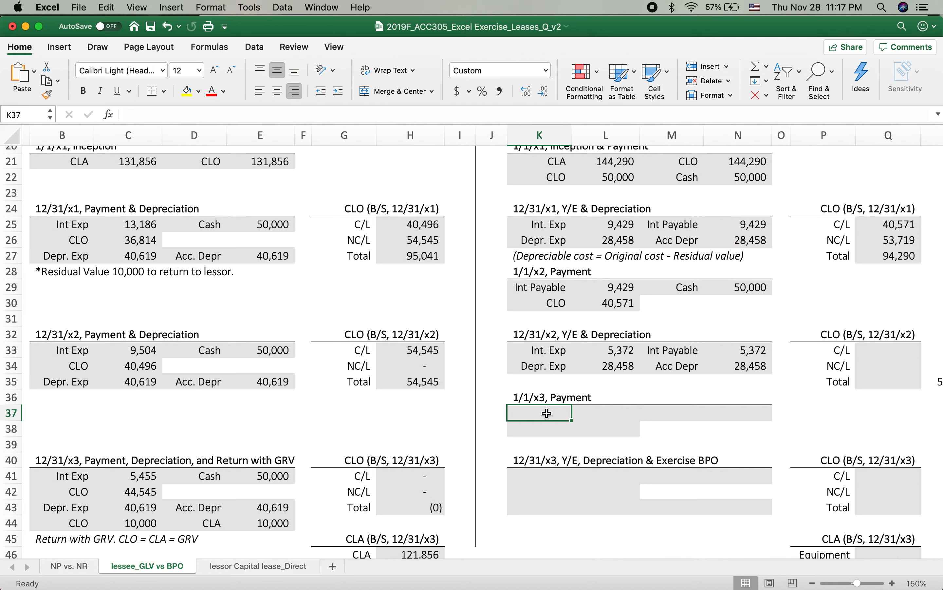
left_click_drag(552, 287, 746, 303)
key("super+c")
left_click(534, 414)
key("super+v")
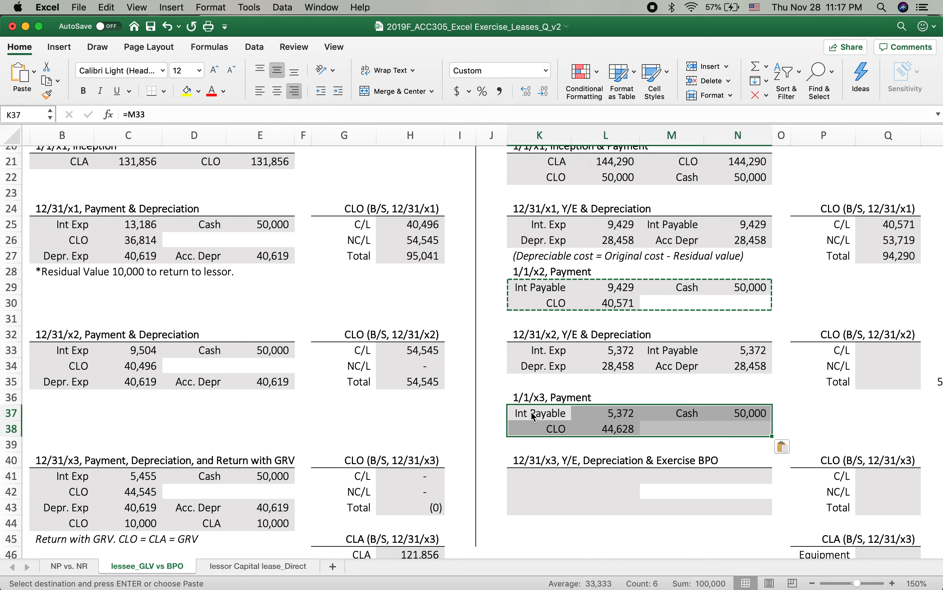
key("Escape")
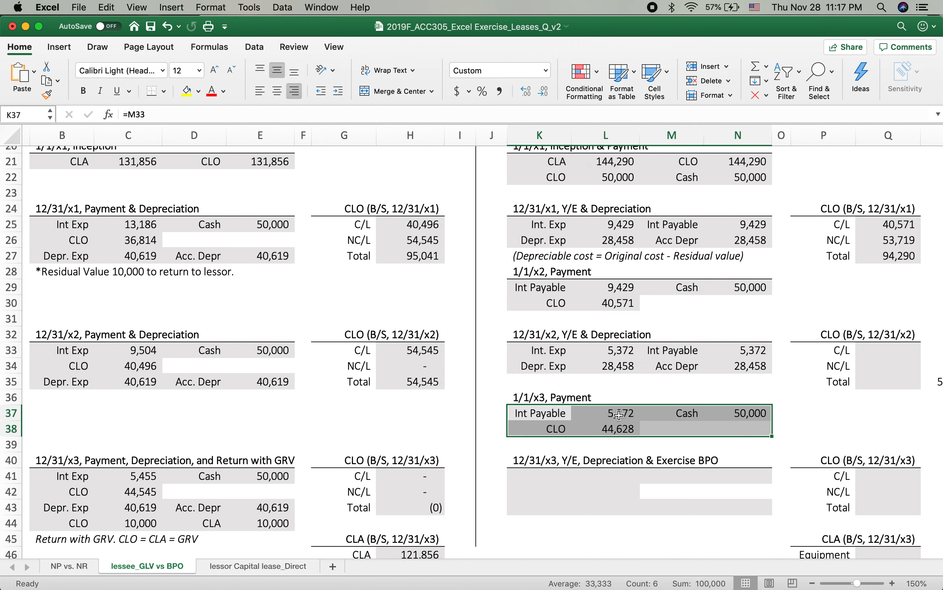
Step: Check the formulas behind the interest payable in L37, the interest expense in L33 and the CLO reduction in L38
double_click(620, 415)
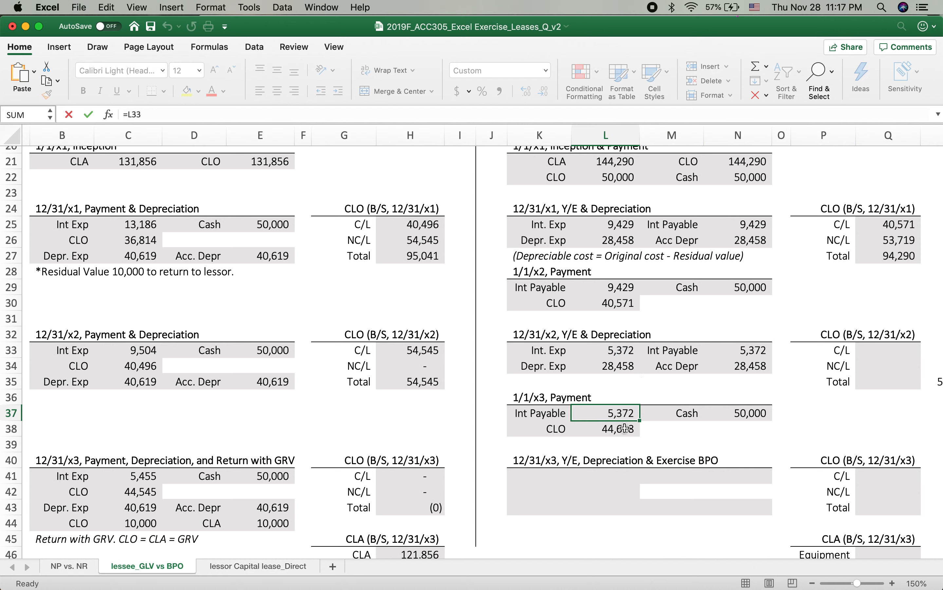
key("Escape")
left_click(752, 350)
left_click(613, 420)
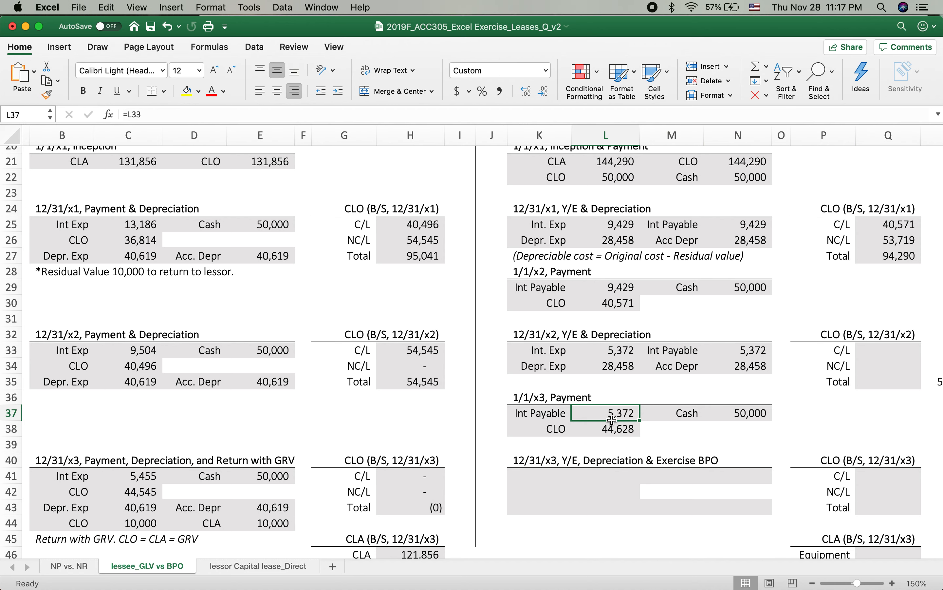
left_click(611, 348)
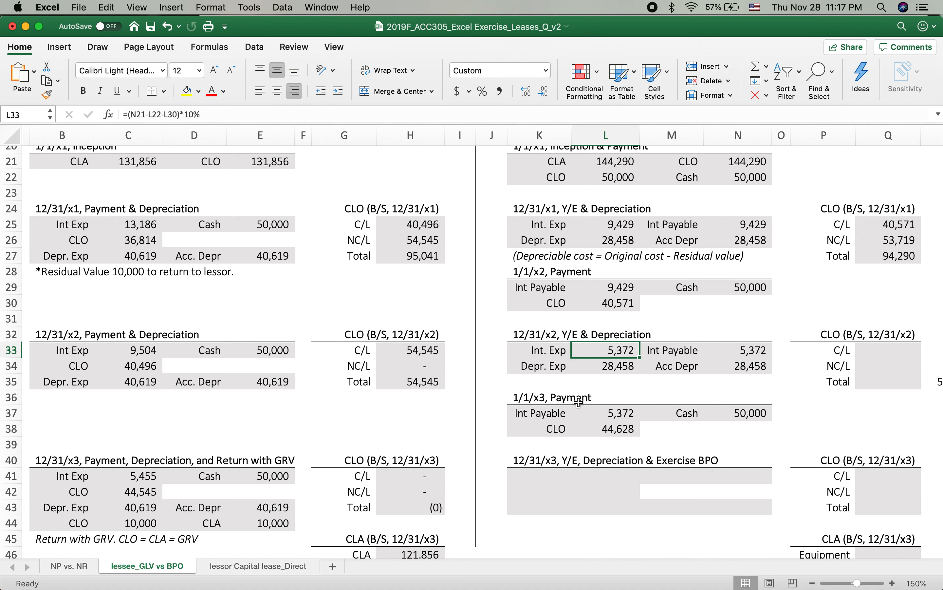
double_click(587, 429)
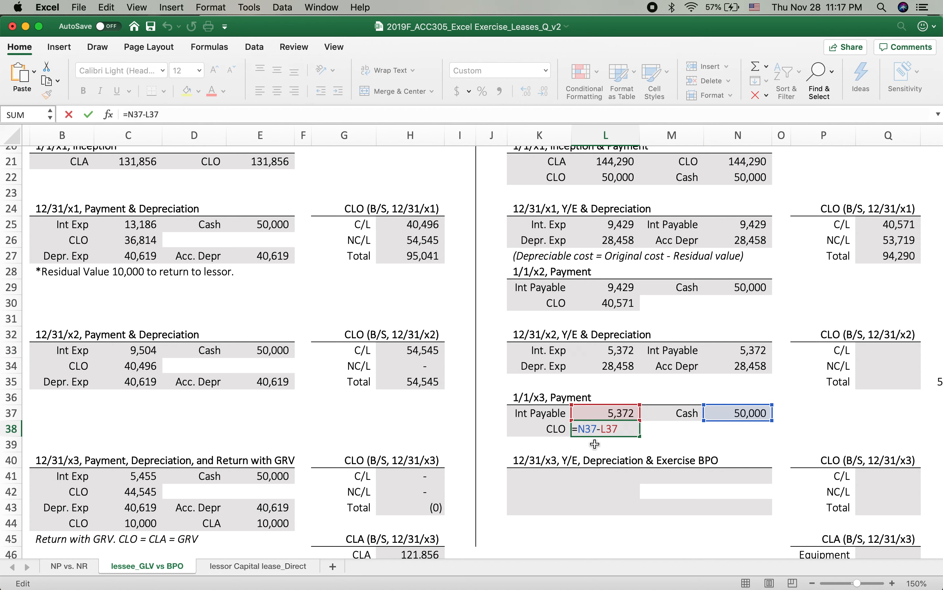
key("Escape")
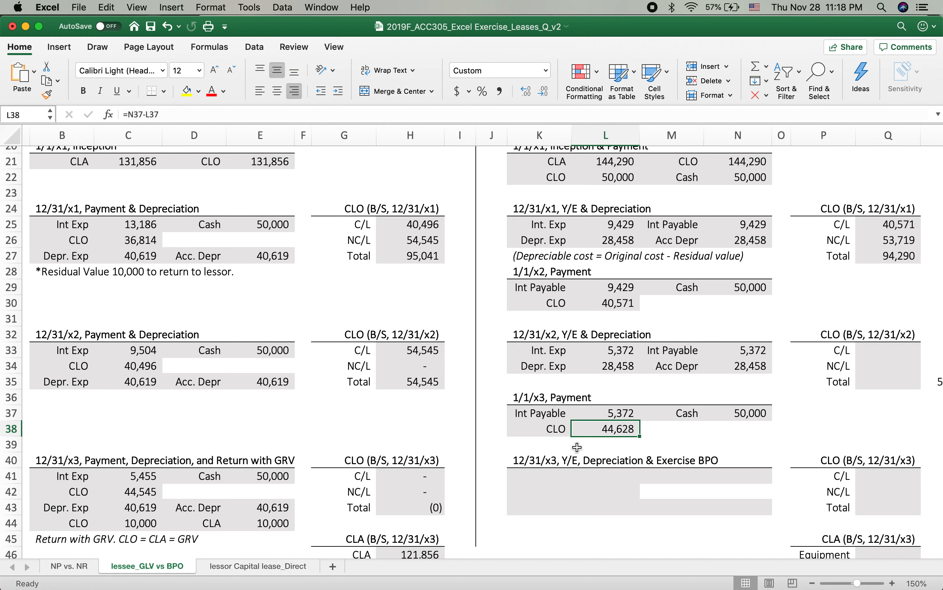
Step: Link the 12/31/x2 current CLO in Q33 to the CLO reduction of the 1/1/x3 payment in L38
scroll(578, 447, "right", 4)
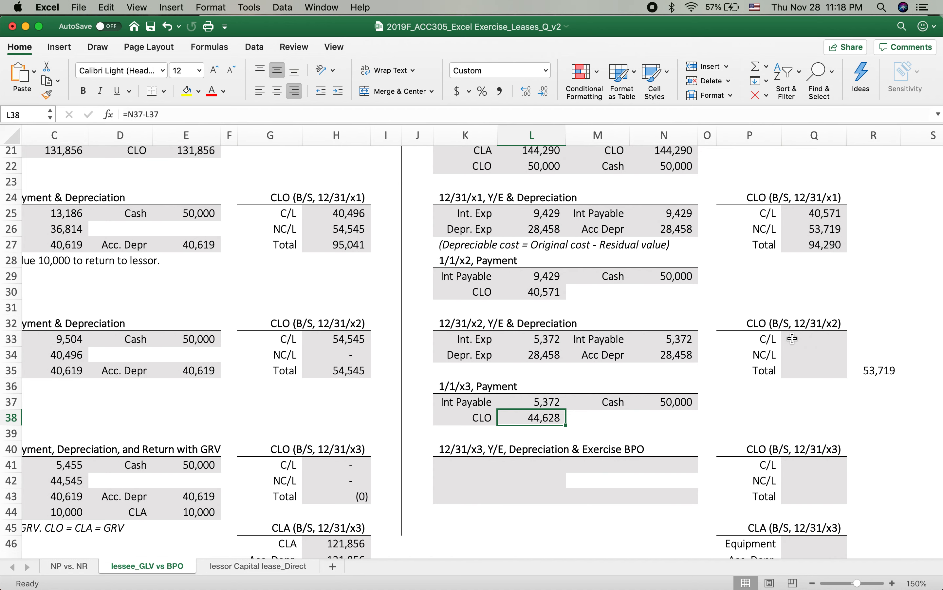
left_click(793, 339)
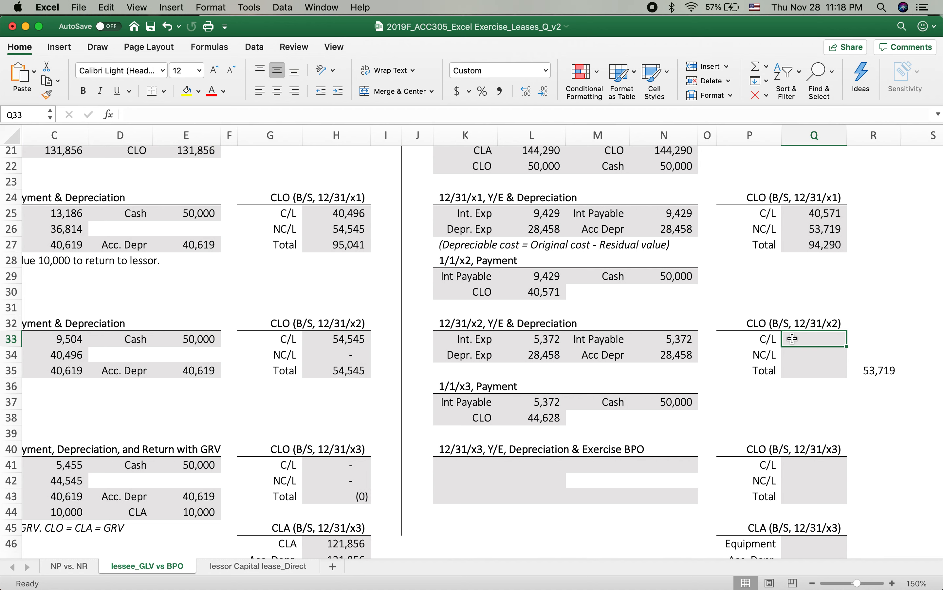
type("=")
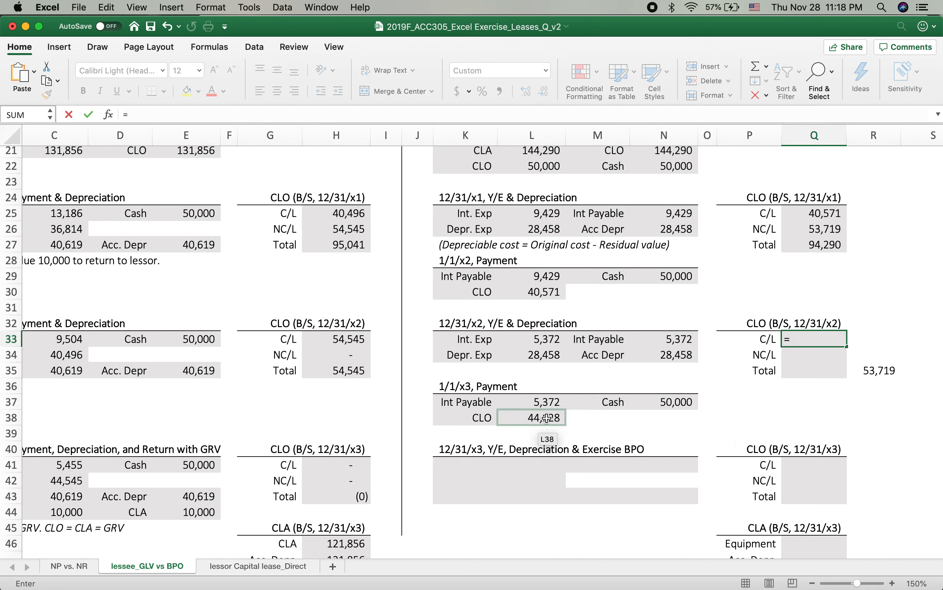
left_click(519, 417)
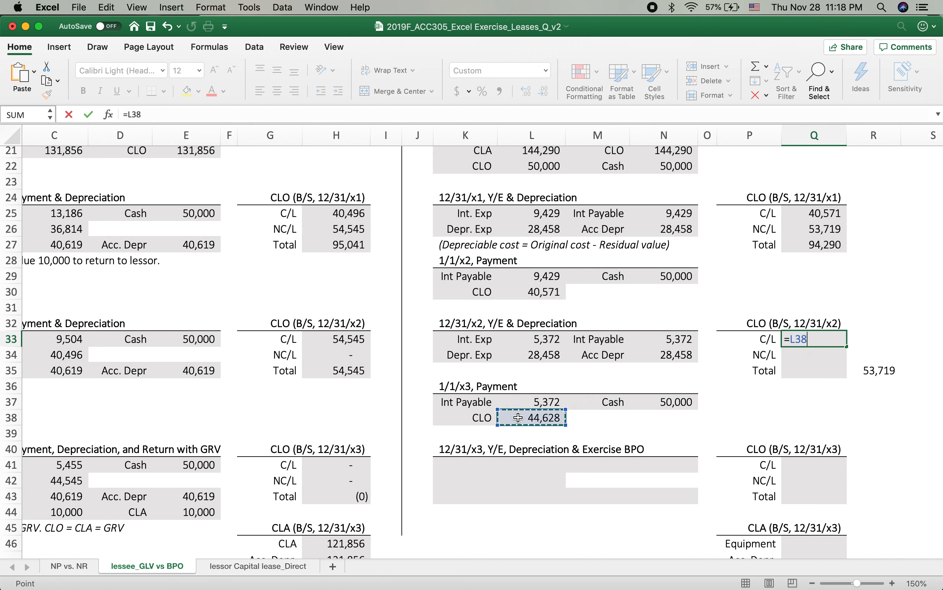
key("Return")
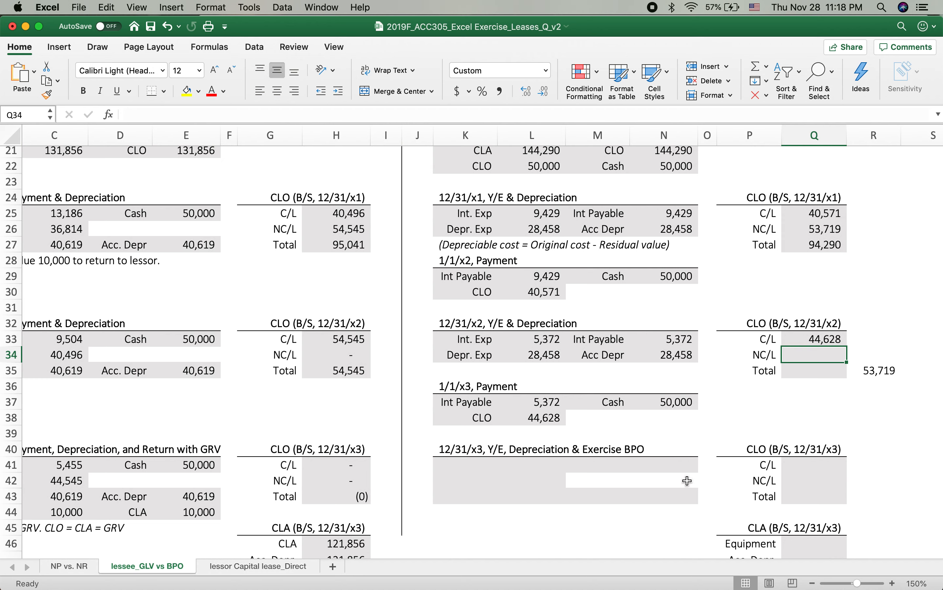
Step: Calculate the 12/31/x2 total CLO in Q35 as =Q27-L30, the prior total less the 1/1/x2 CLO reduction
left_click(794, 370)
type("=")
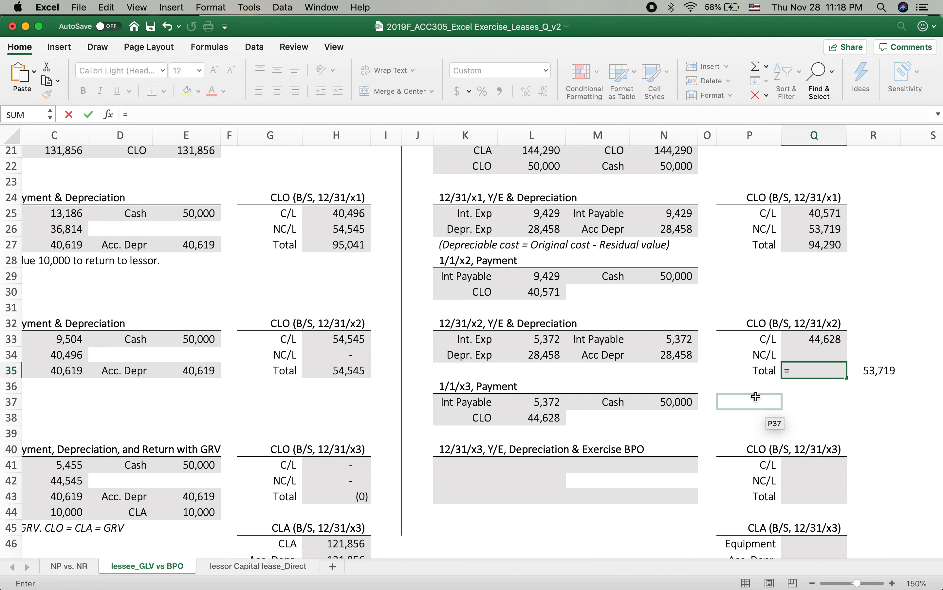
left_click(810, 247)
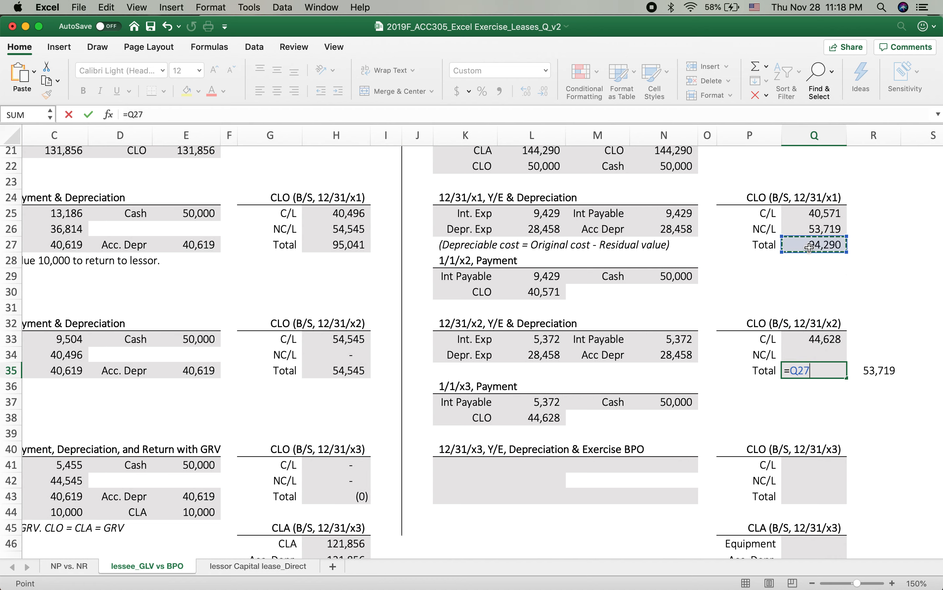
type("-")
left_click(540, 291)
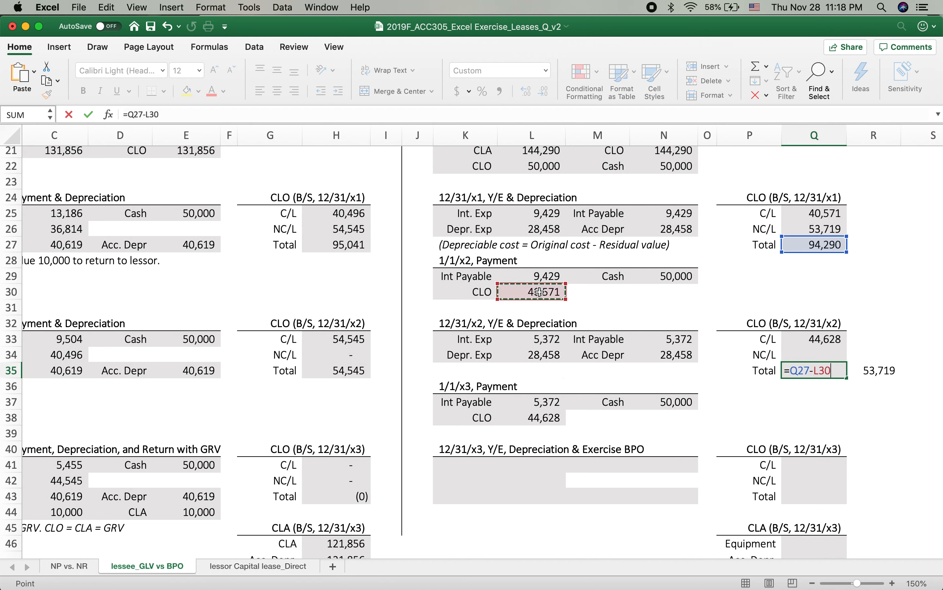
key("Return")
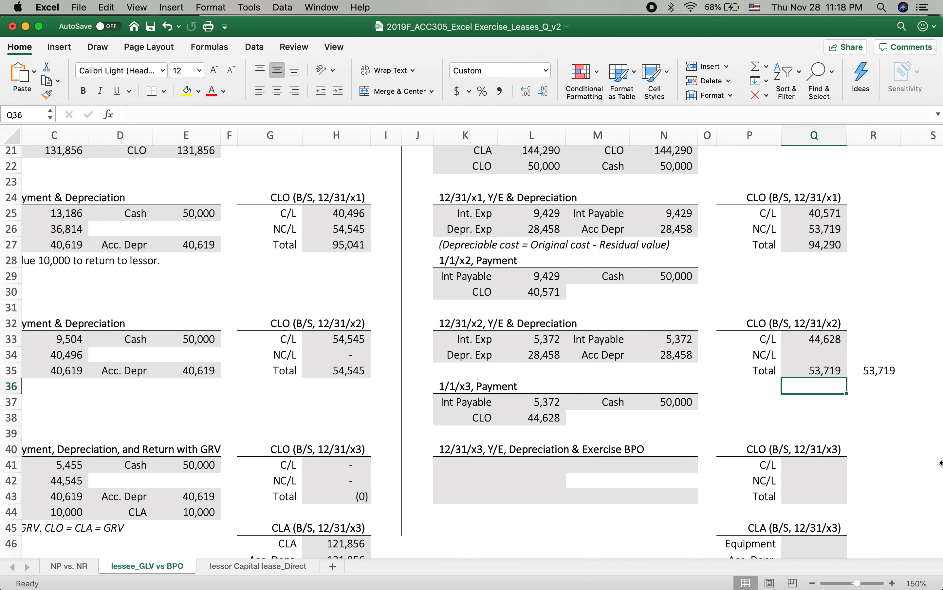
left_click(865, 371)
Step: Calculate the 12/31/x2 non-current CLO in Q34 as the total in Q35 minus the current portion in Q33
left_click(826, 357)
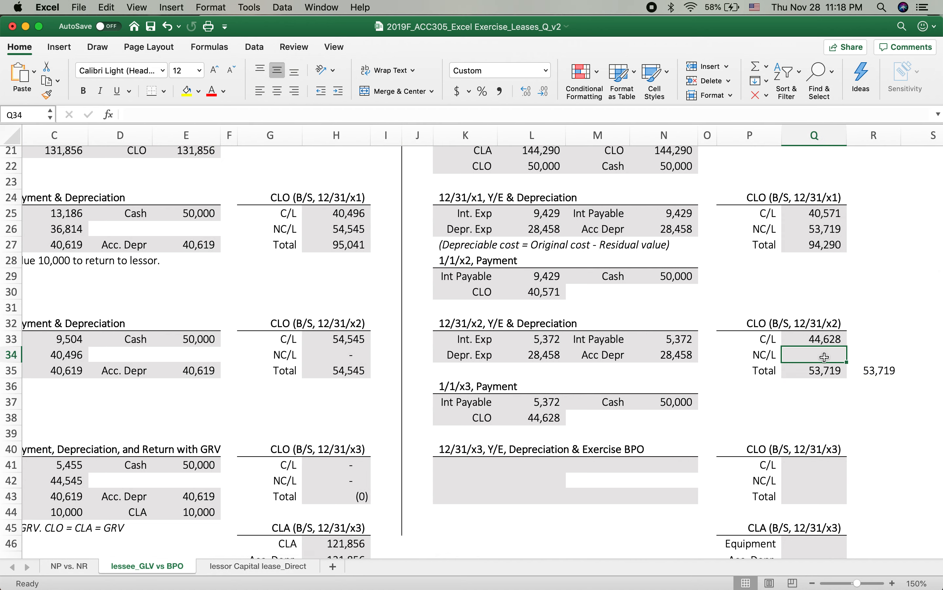
type("=")
left_click(817, 371)
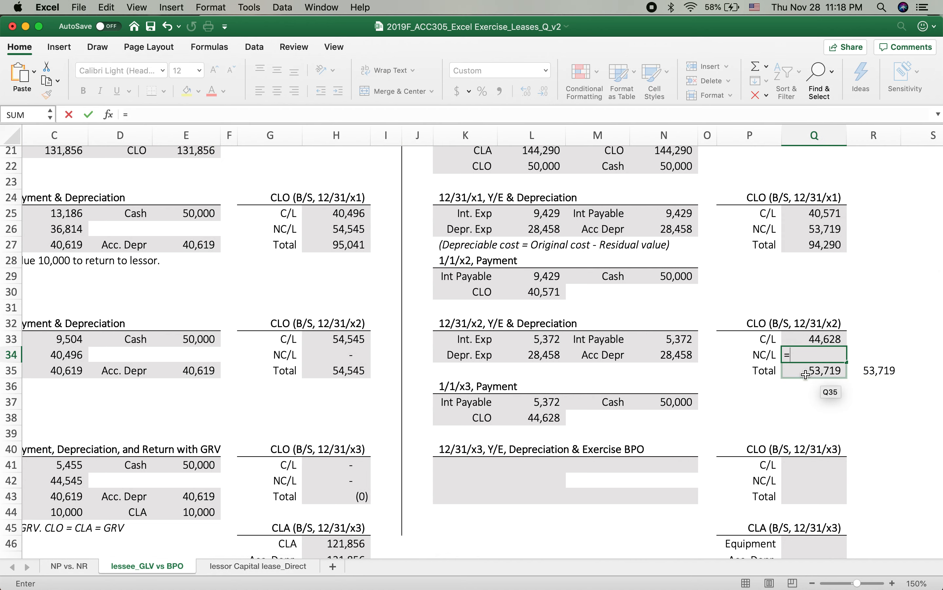
type("-")
left_click(816, 343)
key("Return")
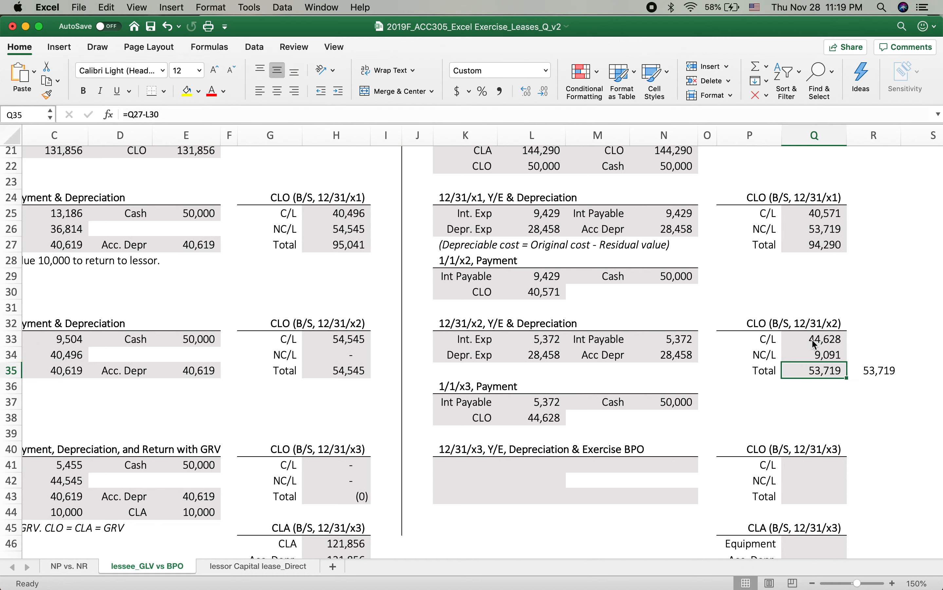
Step: Copy the 12/31/x2 interest expense line into K41 of the 12/31/x3 entry and clear the copied amount in L41
scroll(598, 416, "down", 5)
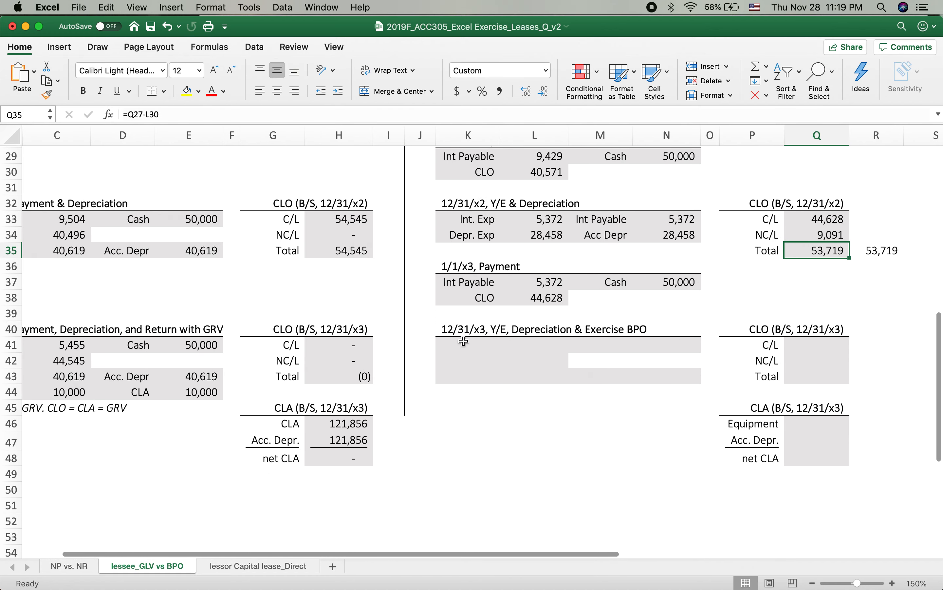
left_click(455, 344)
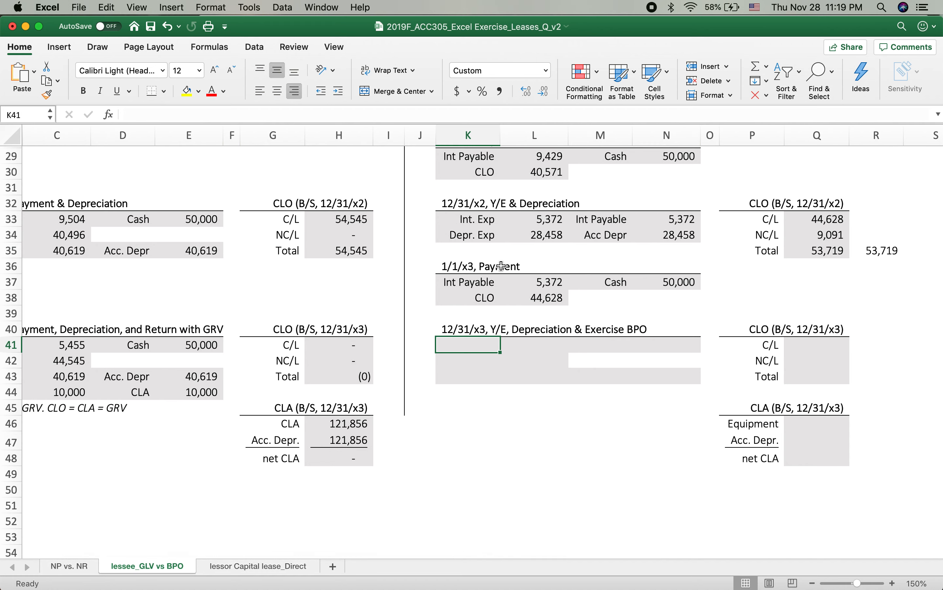
left_click_drag(473, 221, 499, 216)
key("super+c")
left_click(457, 343)
key("super+v")
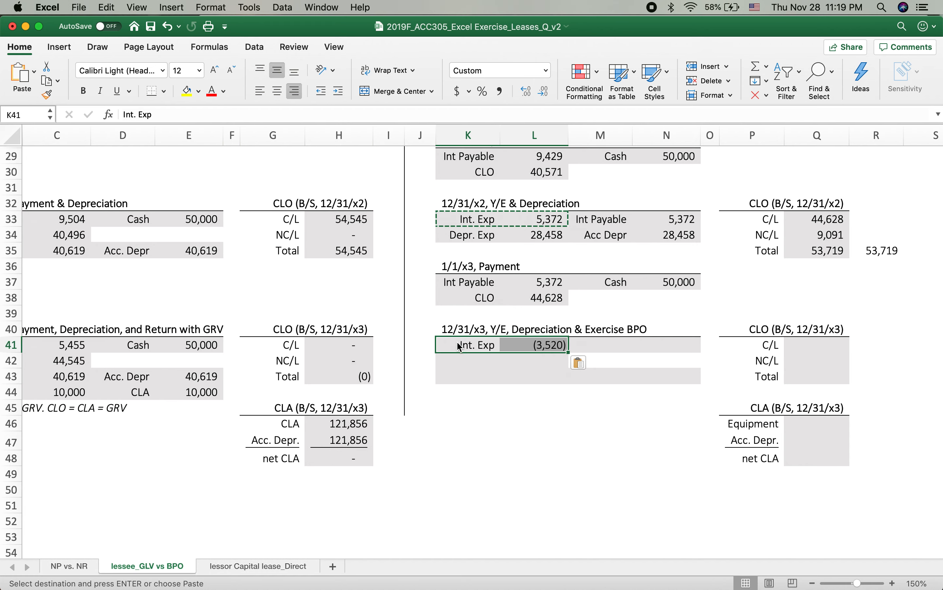
left_click(525, 339)
key("Delete")
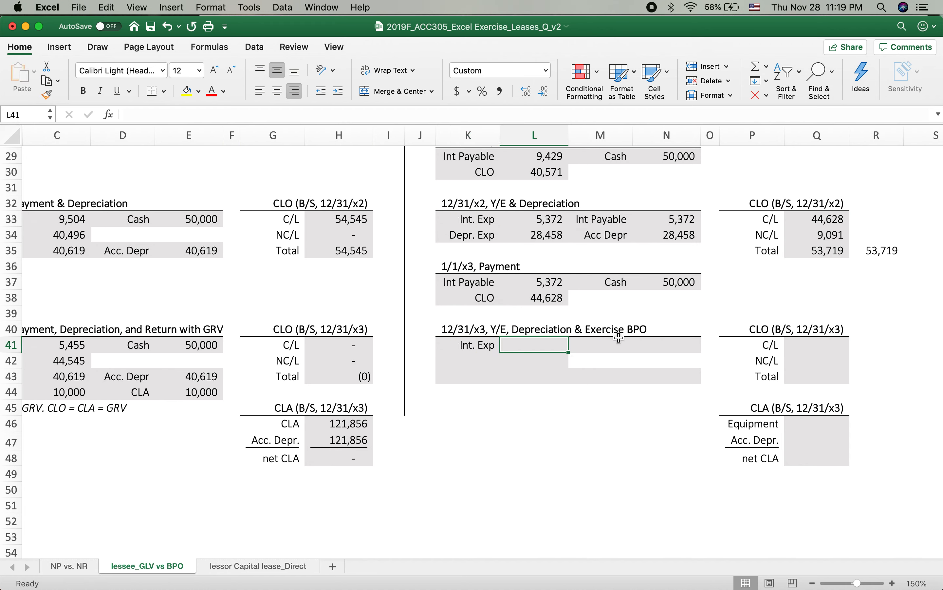
Step: Enter the bargain purchase payment in the 12/31/x3 entry as a Cash credit of 10,000 in M41 and N41
left_click(610, 341)
type("Cash")
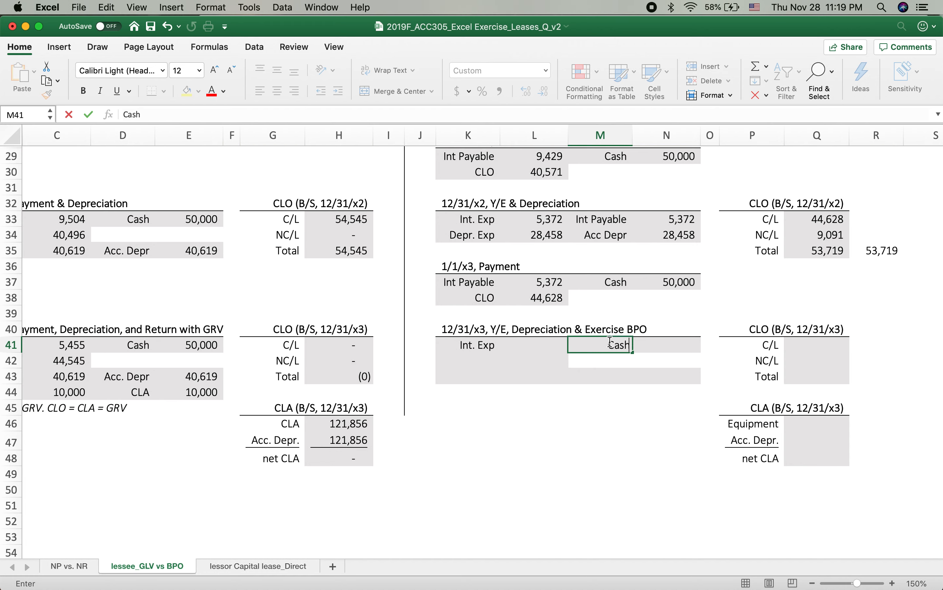
key("Tab")
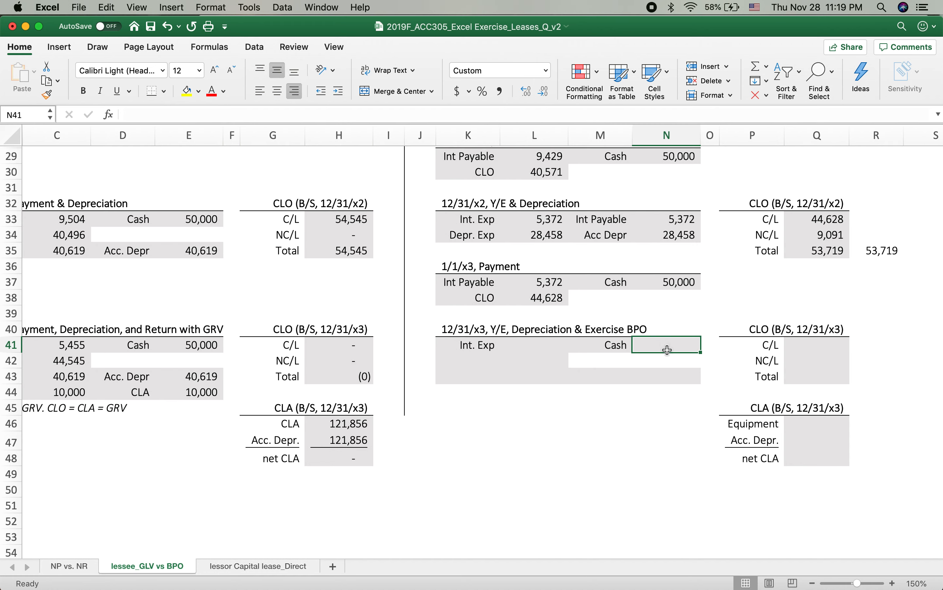
type("10000")
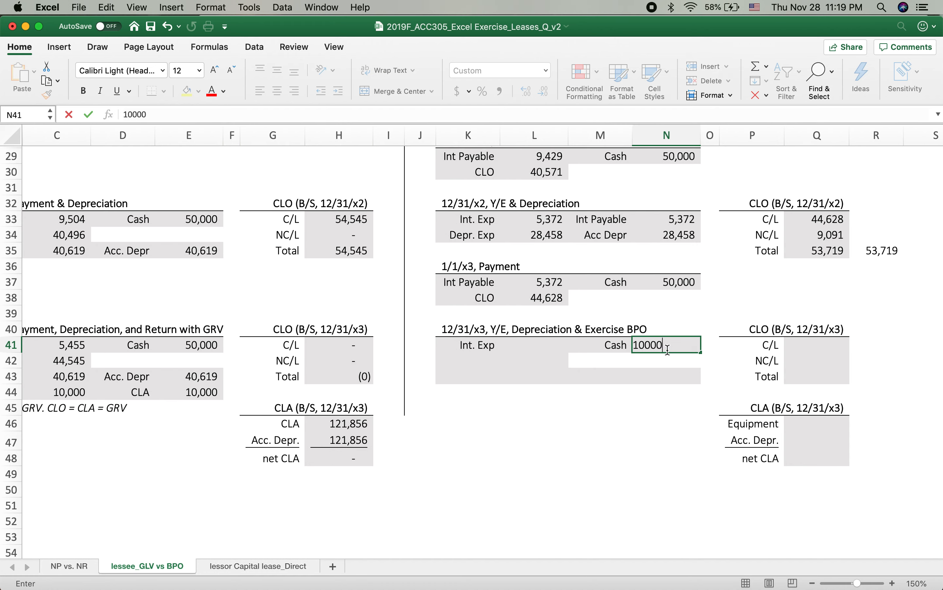
key("Return")
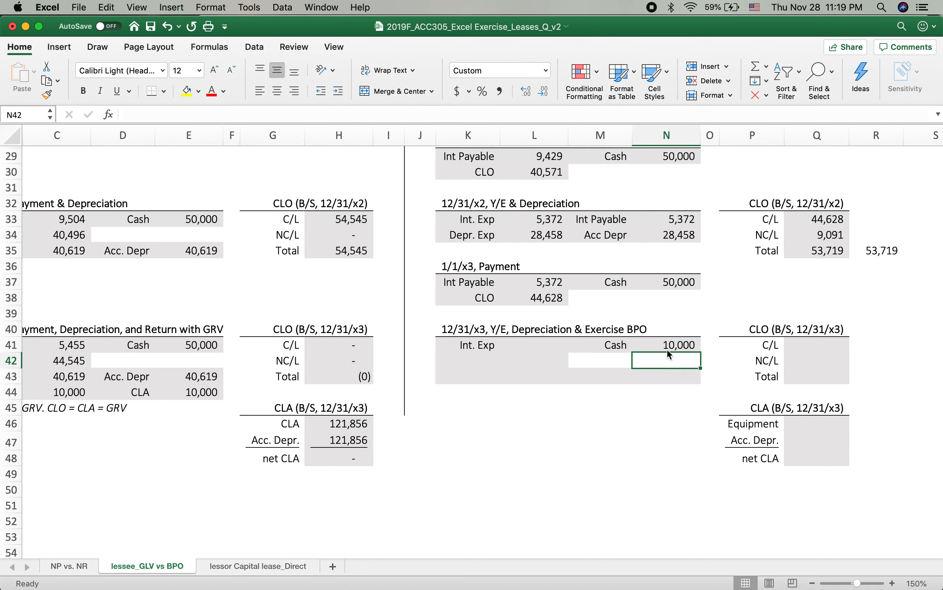
Step: Add the CLO account label in K42 of the 12/31/x3 entry
left_click(466, 358)
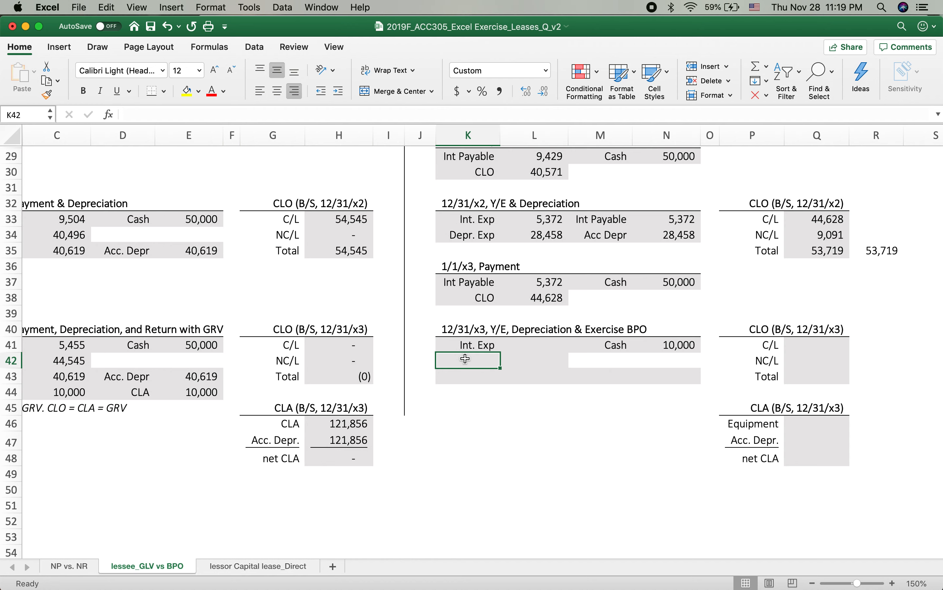
type("CLO")
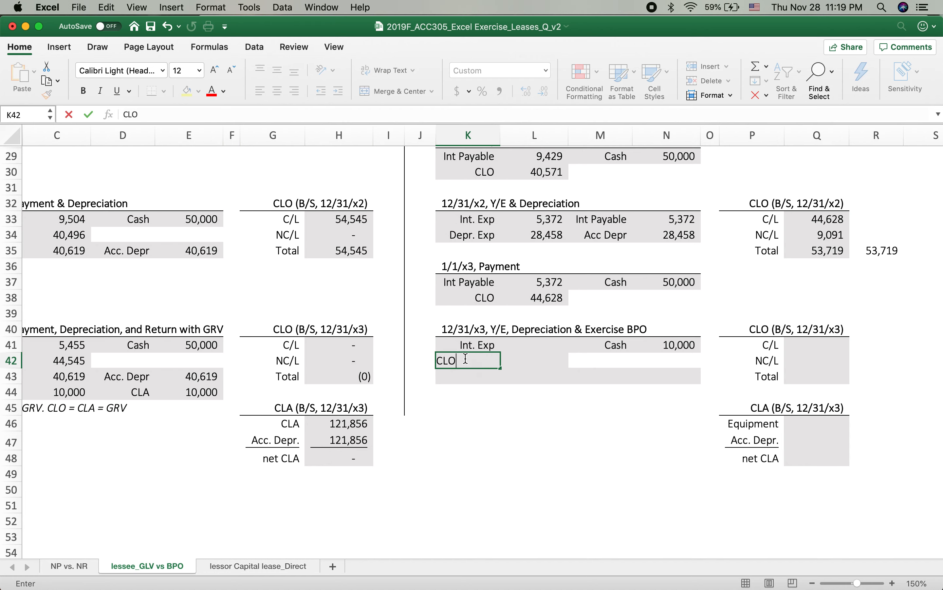
key("Tab")
type("9")
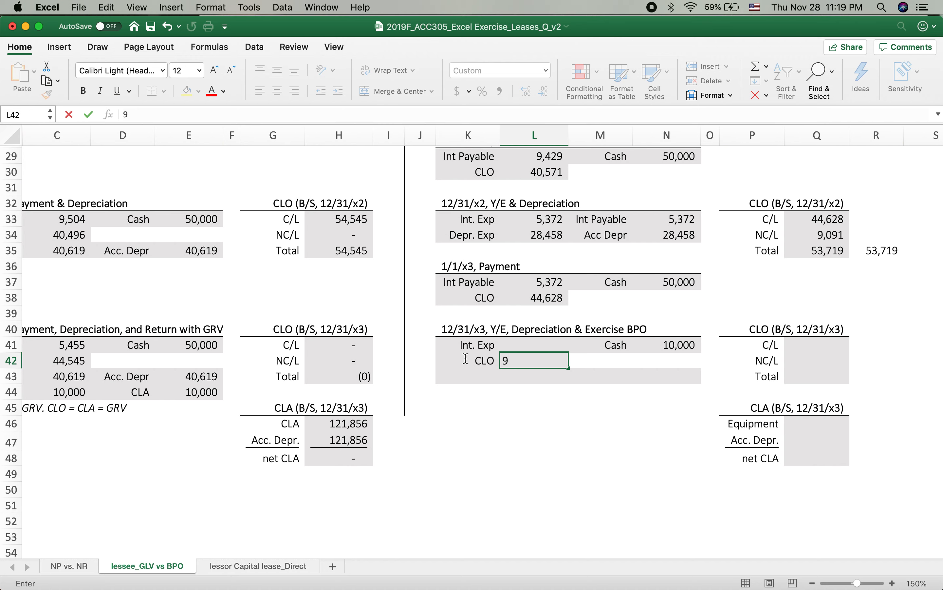
key("BackSpace")
Step: Calculate the 12/31/x3 interest expense in L41 as =(N21-L22-L30-L38)*10%, the remaining CLO times the interest rate
key("Up")
type("=")
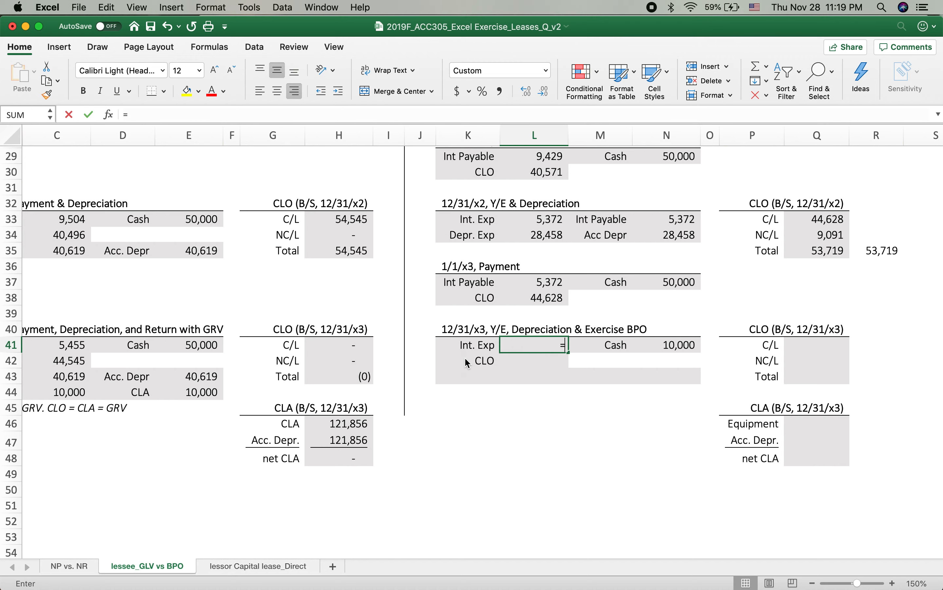
scroll(573, 312, "up", 3)
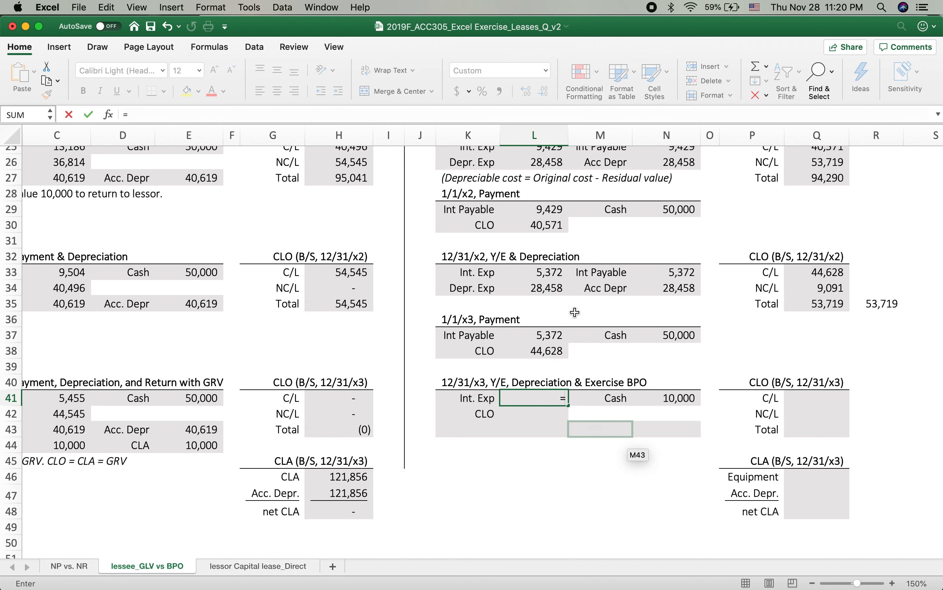
scroll(576, 312, "up", 3)
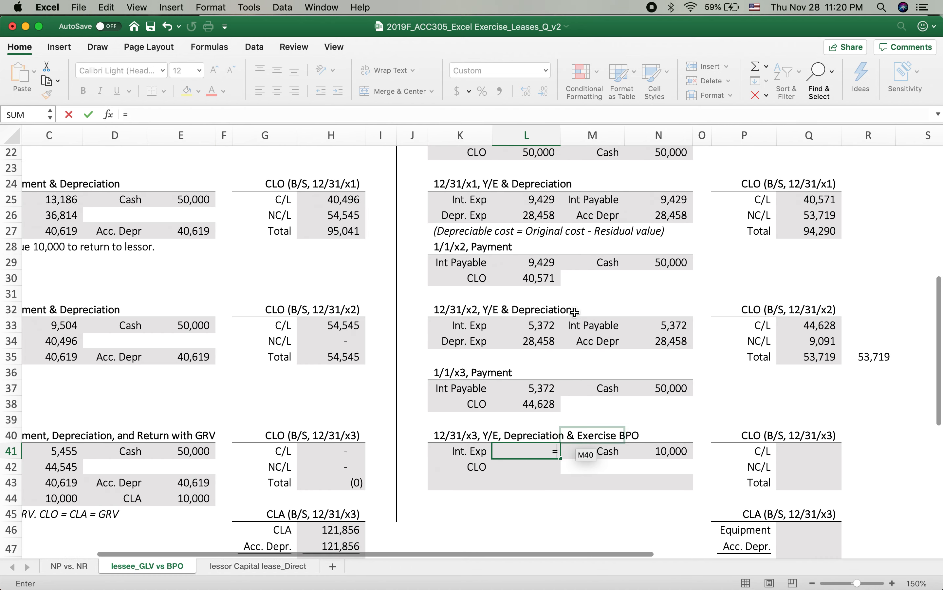
type("(")
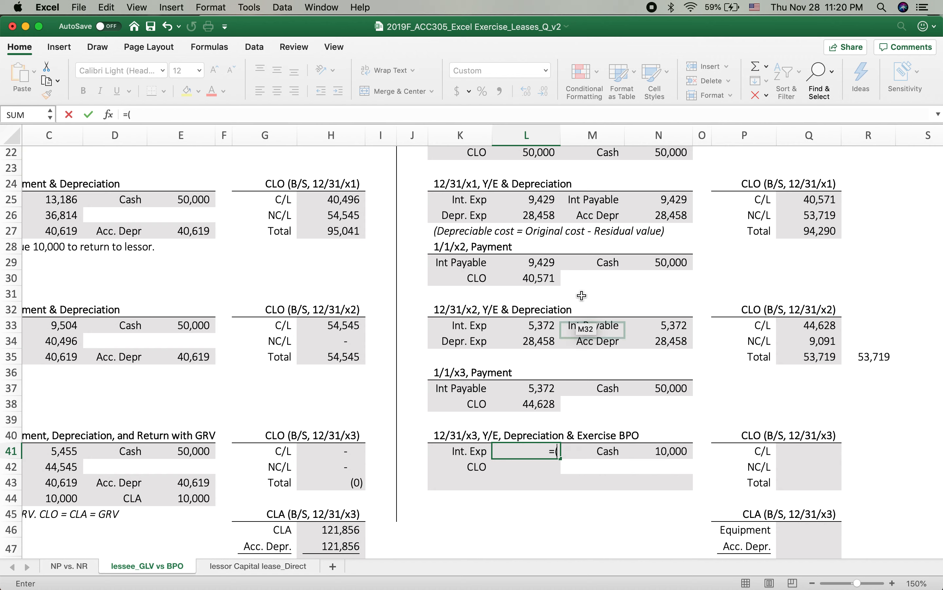
scroll(592, 249, "up", 4)
left_click(670, 202)
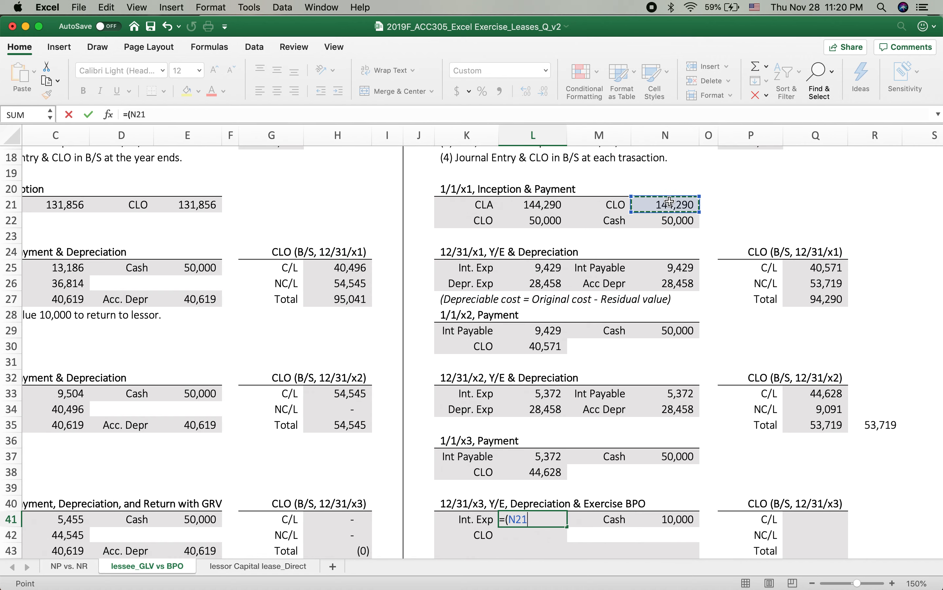
type("-")
left_click(522, 220)
type("-")
left_click(517, 348)
type("-")
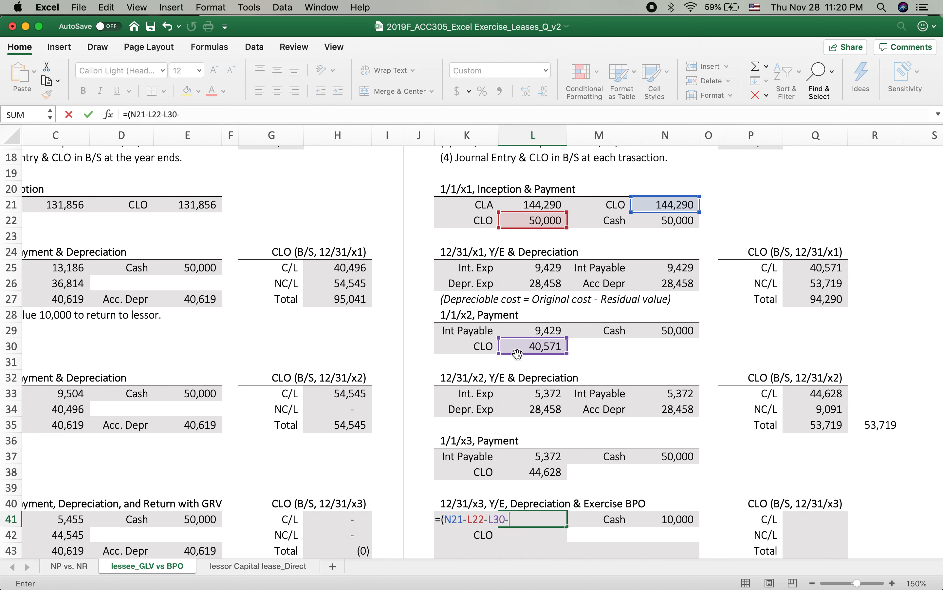
left_click(526, 475)
type(")*")
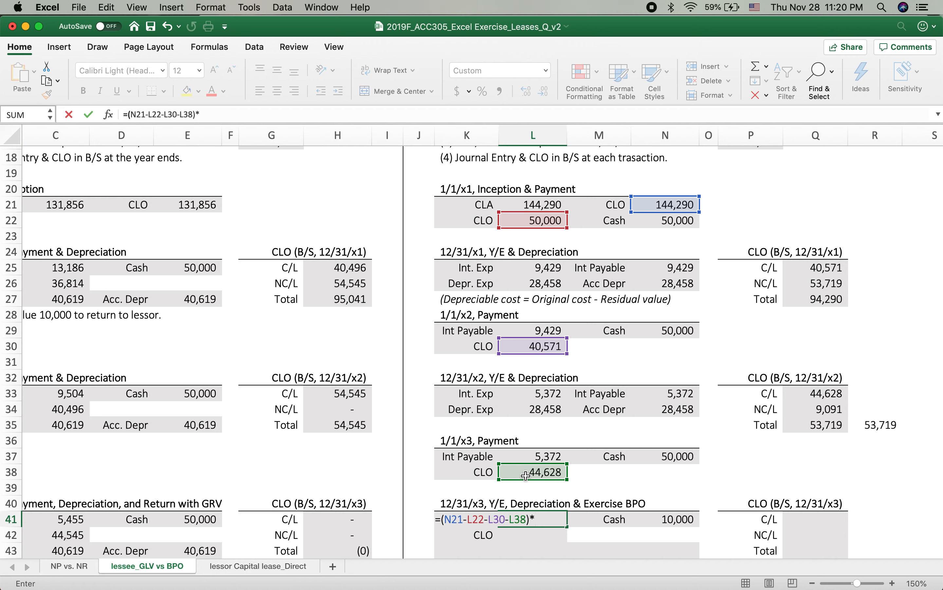
type("10%")
key("Return")
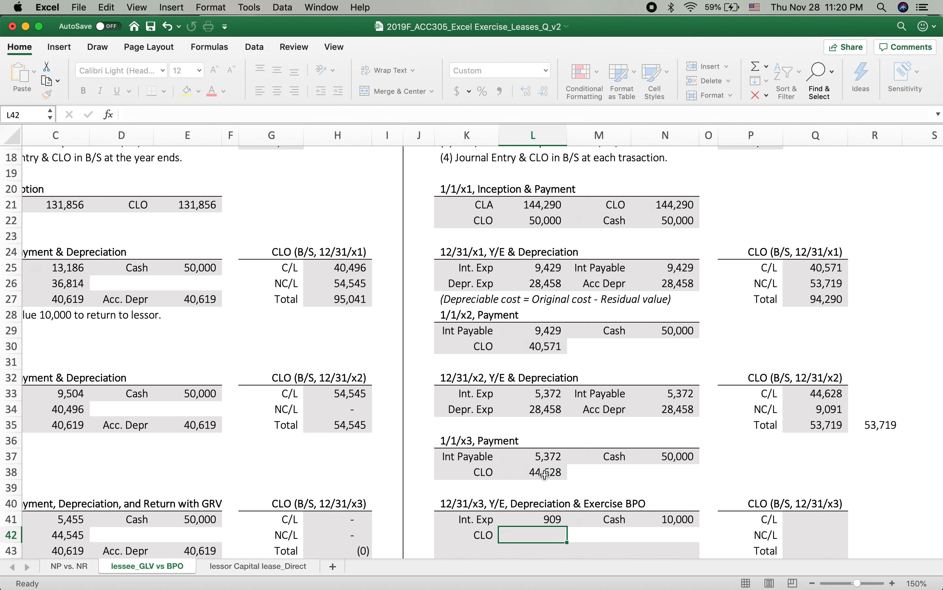
Step: Calculate the 12/31/x3 CLO reduction in L42 as =N41-L41, the cash paid less the interest expense
scroll(545, 474, "down", 5)
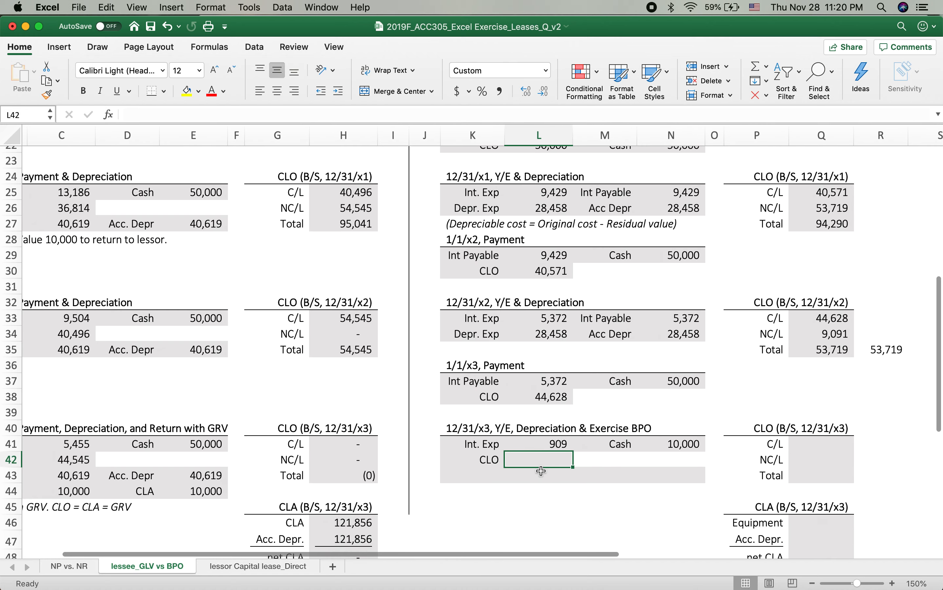
type("=")
left_click(670, 443)
type("-")
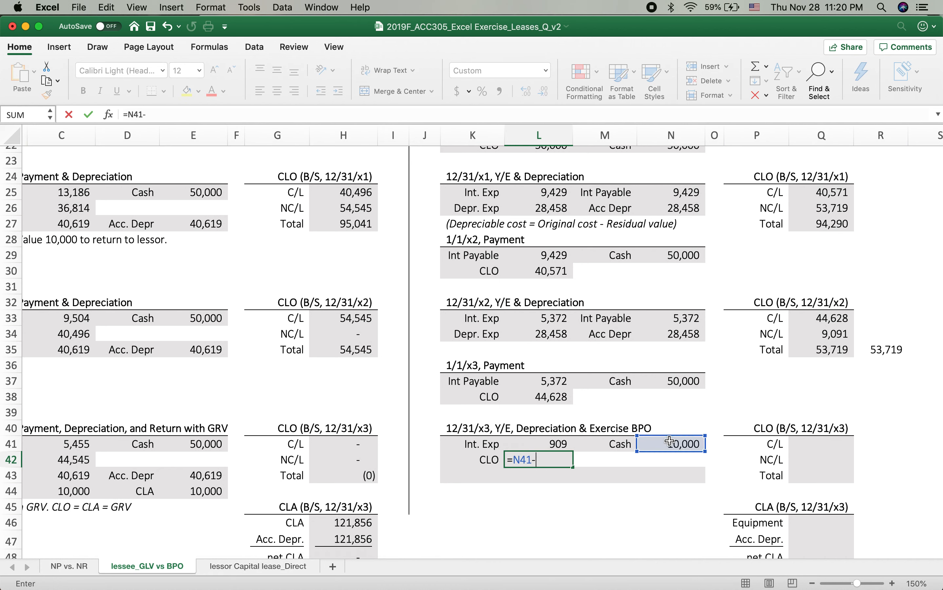
left_click(550, 445)
key("Return")
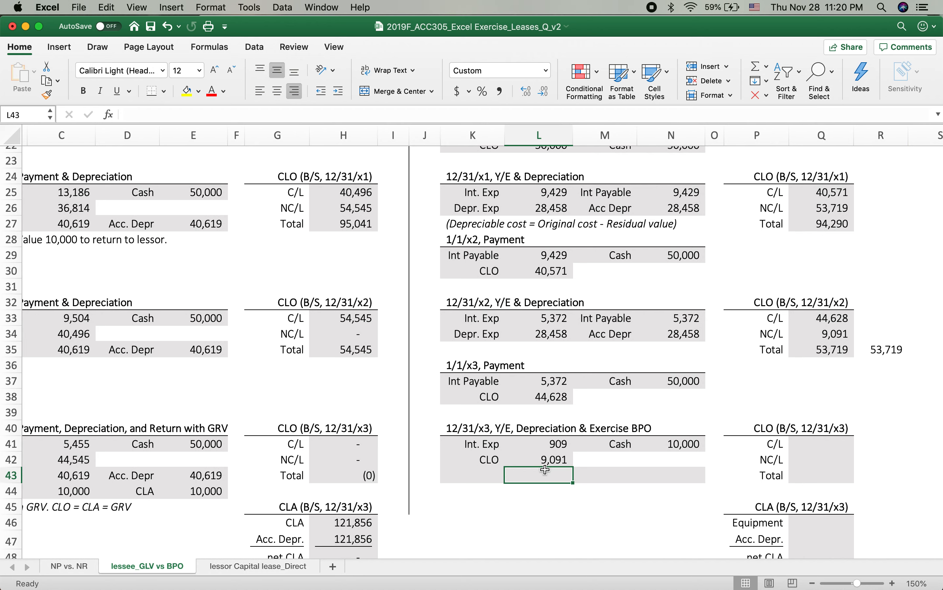
Step: Compare the CLO reduction in L42 with the 12/31/x2 non-current CLO in Q34, and check the interest formula in L41
left_click(531, 461)
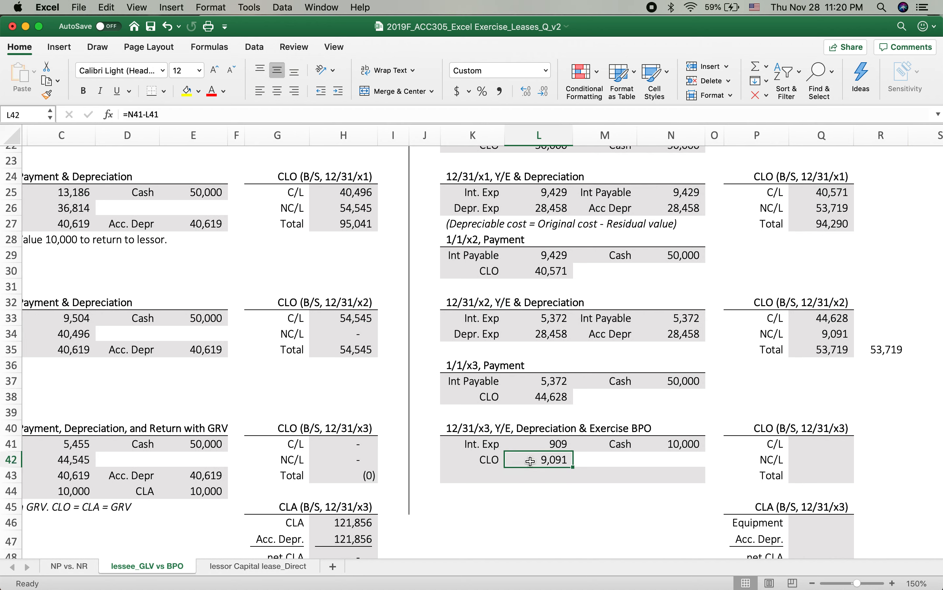
left_click(816, 332)
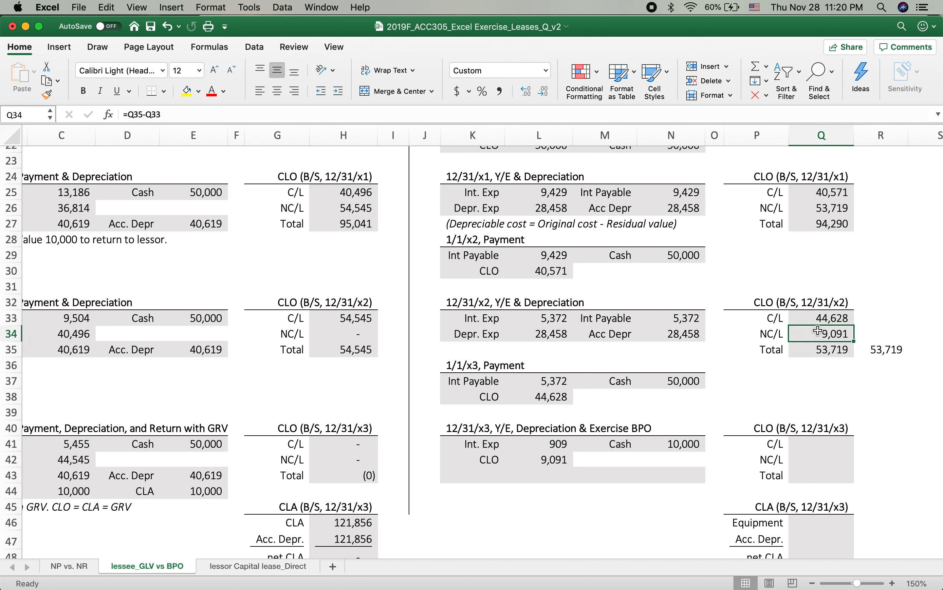
left_click(545, 464)
left_click(830, 331)
left_click(540, 466)
left_click(811, 331)
left_click(547, 446)
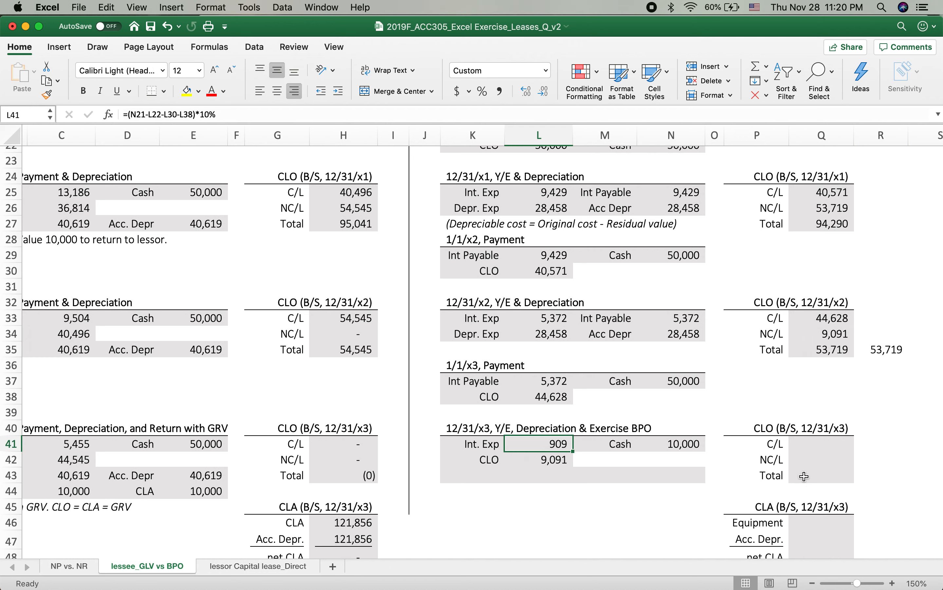
left_click(806, 476)
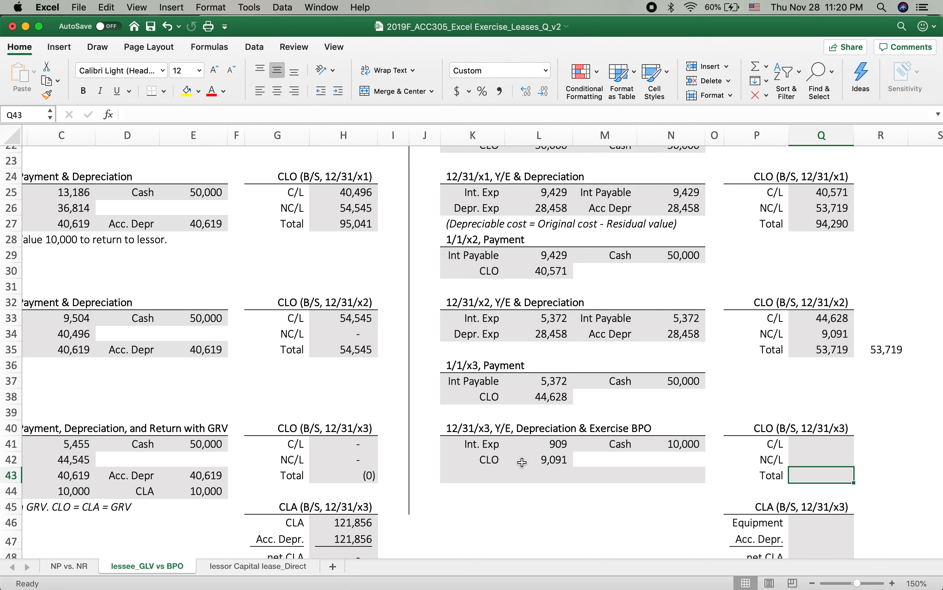
Step: Copy the 12/31/x2 depreciation entry in K34:N34 into row 43 of the 12/31/x3 entry
left_click(479, 473)
key("super+r")
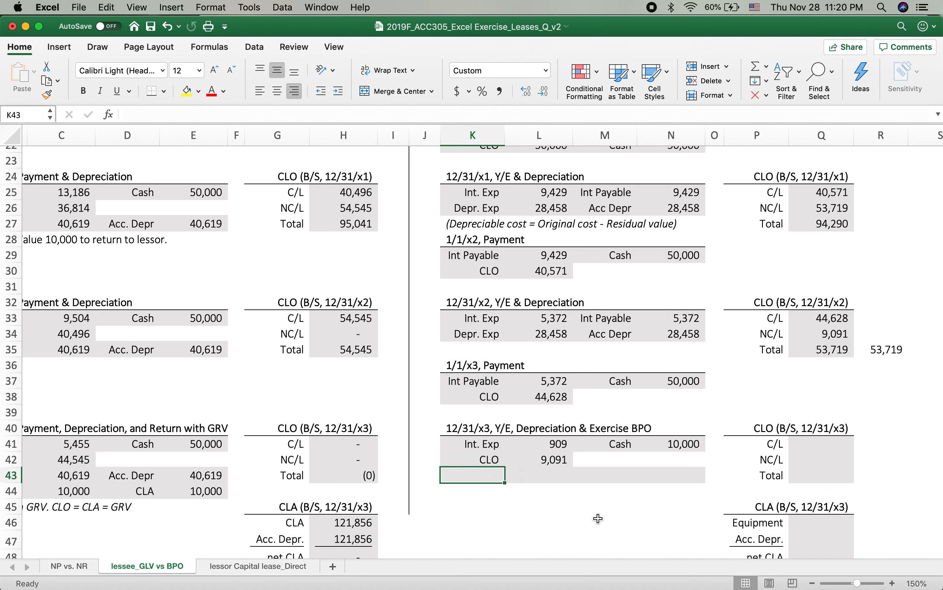
type("D")
key("BackSpace")
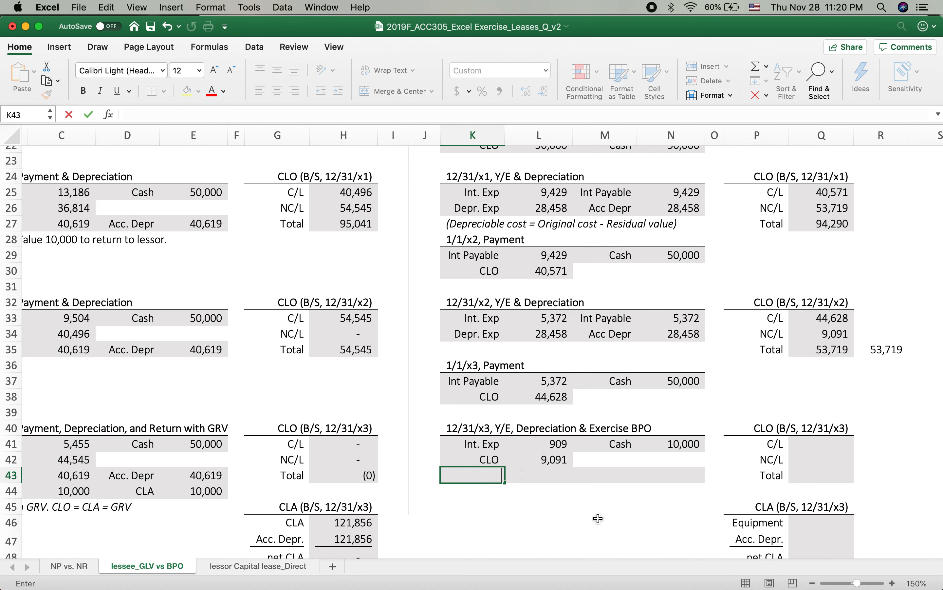
left_click_drag(482, 336, 686, 334)
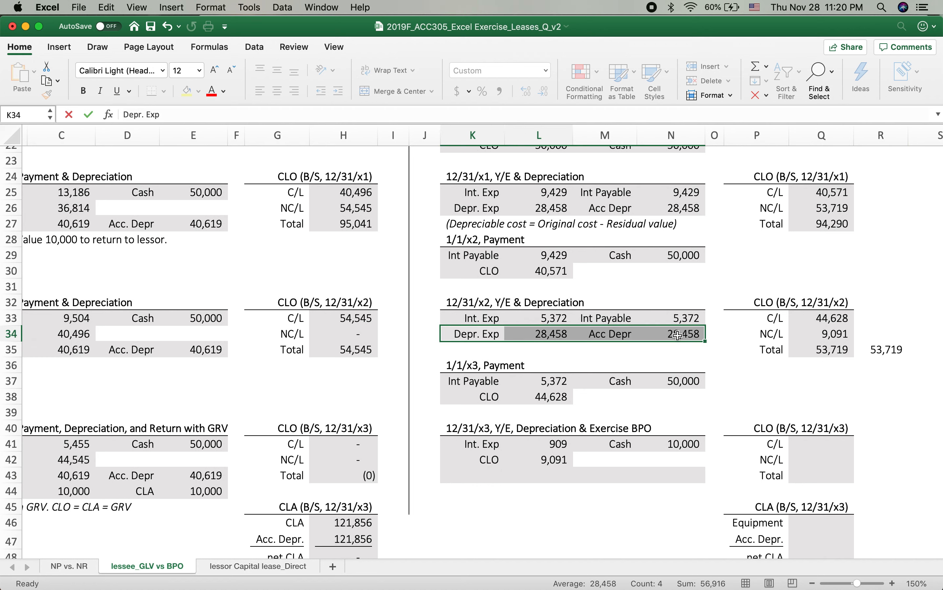
key("super+c")
left_click(469, 474)
key("super+v")
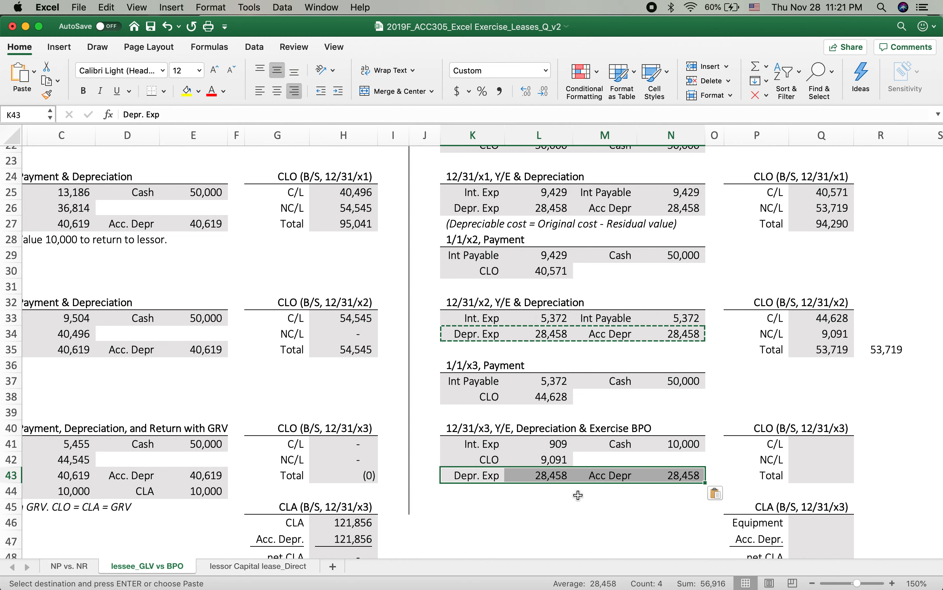
Step: Link the 12/31/x3 current CLO in Q41 to the 12/31/x2 non-current CLO in Q34
scroll(579, 495, "down", 2)
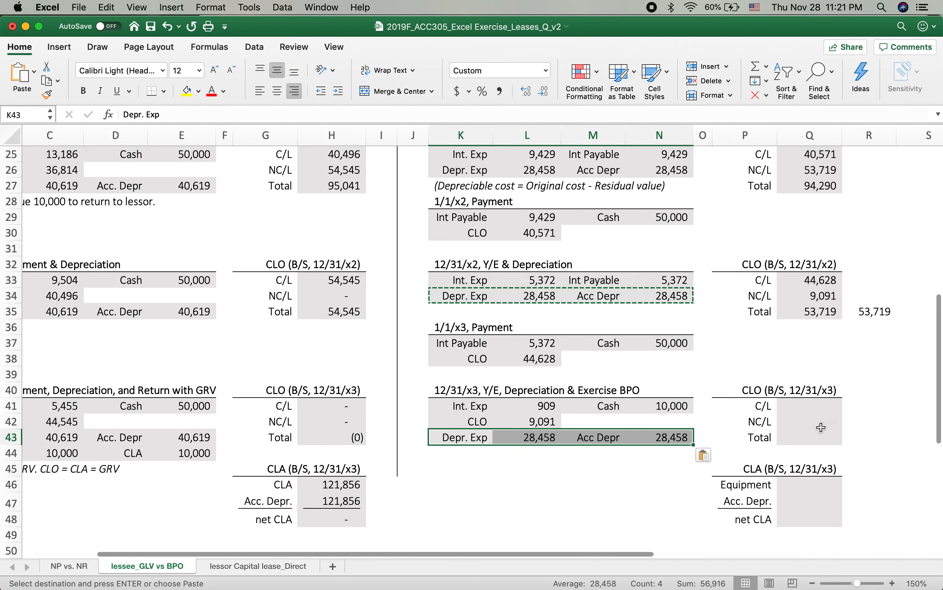
left_click(804, 406)
type("=")
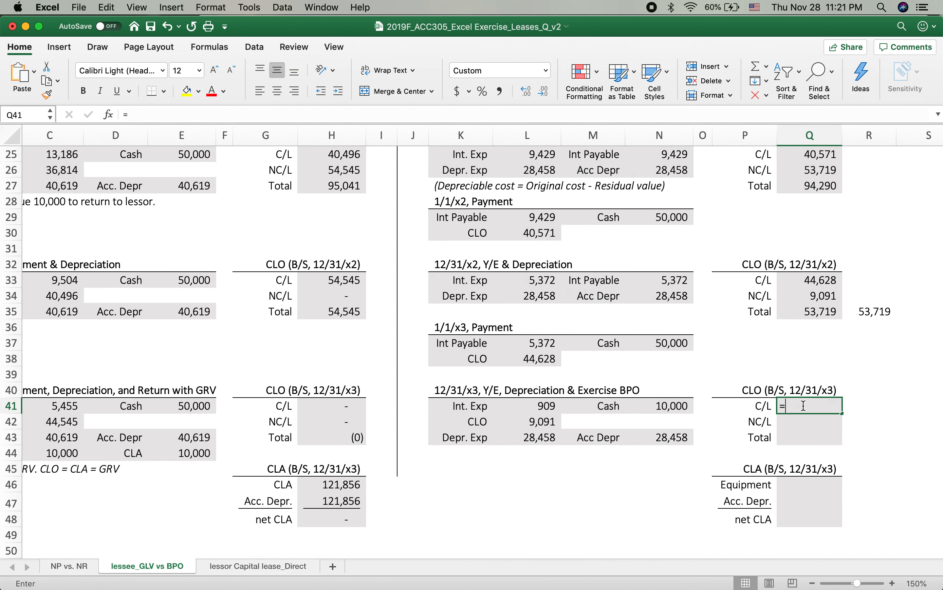
left_click(814, 297)
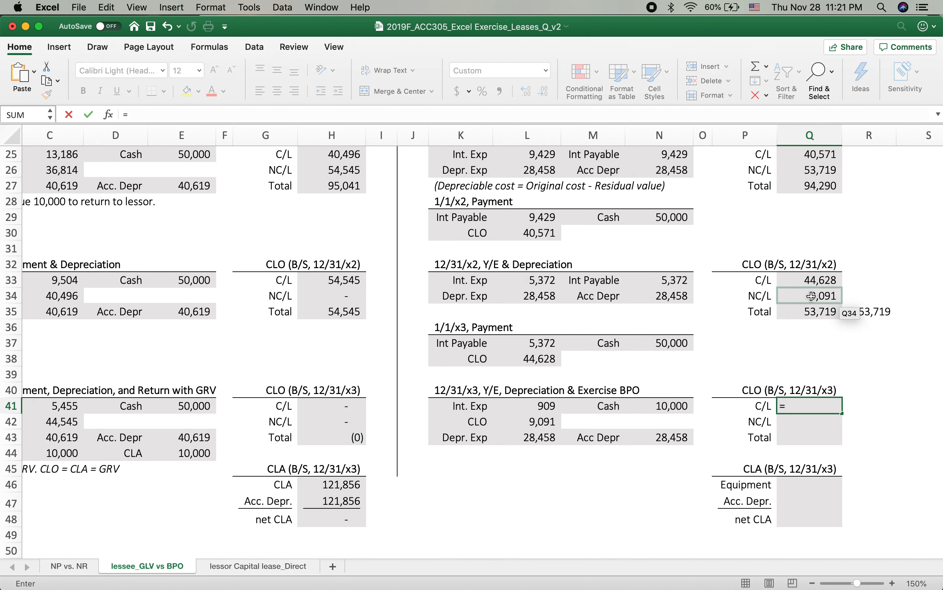
key("Return")
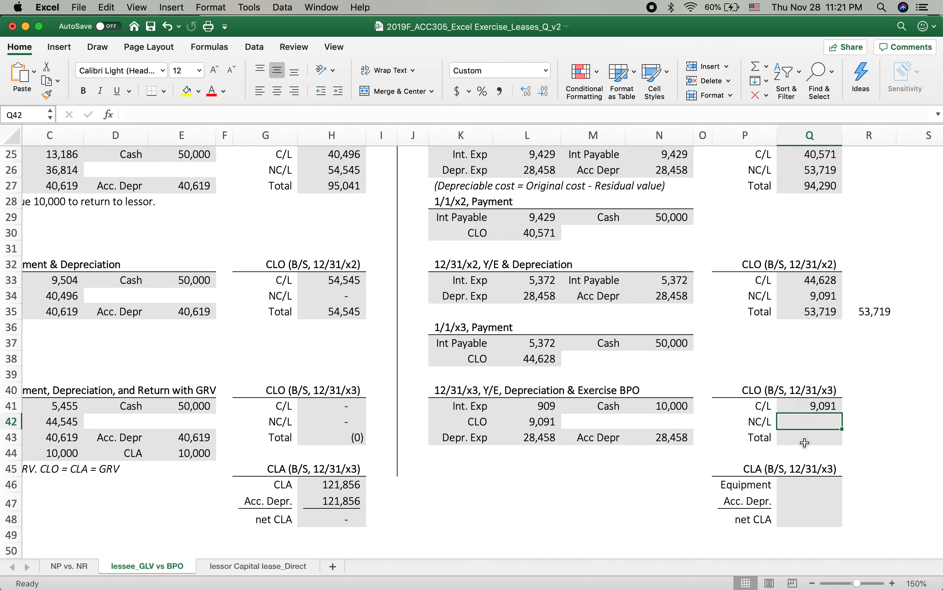
left_click(815, 407)
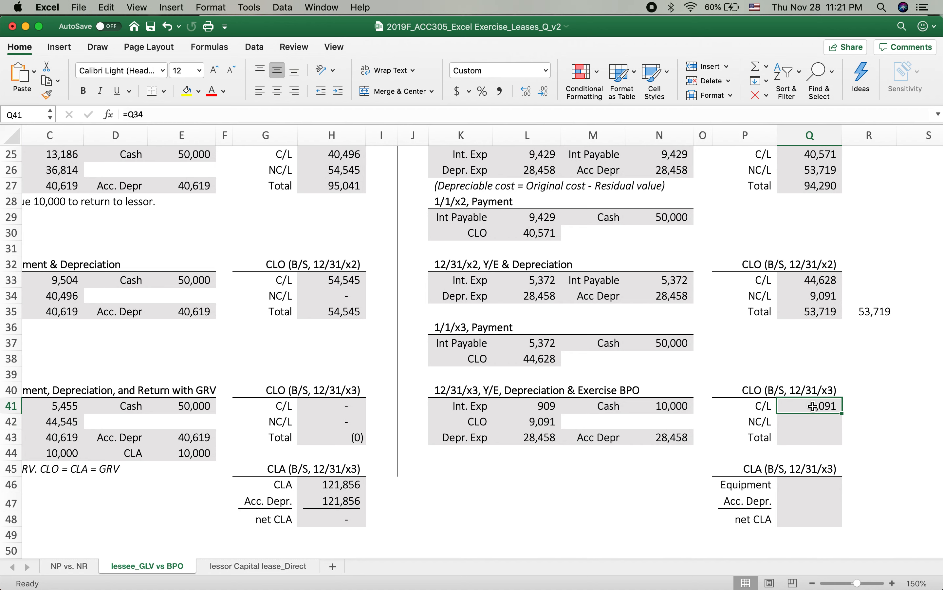
Step: Extend the 12/31/x3 current CLO formula in Q41 to =Q34-L42, subtracting the CLO reduction from the BPO entry
double_click(815, 407)
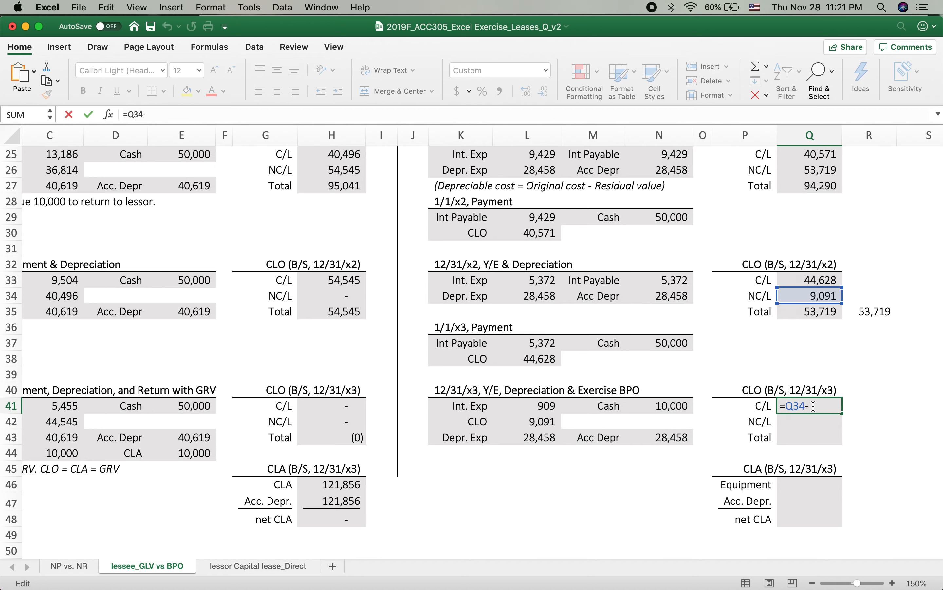
left_click(531, 422)
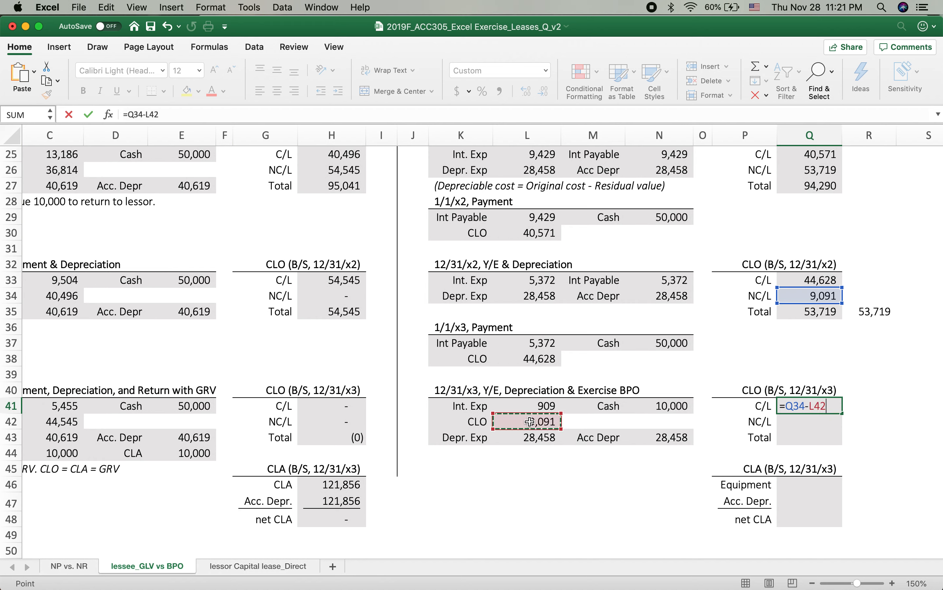
key("Return")
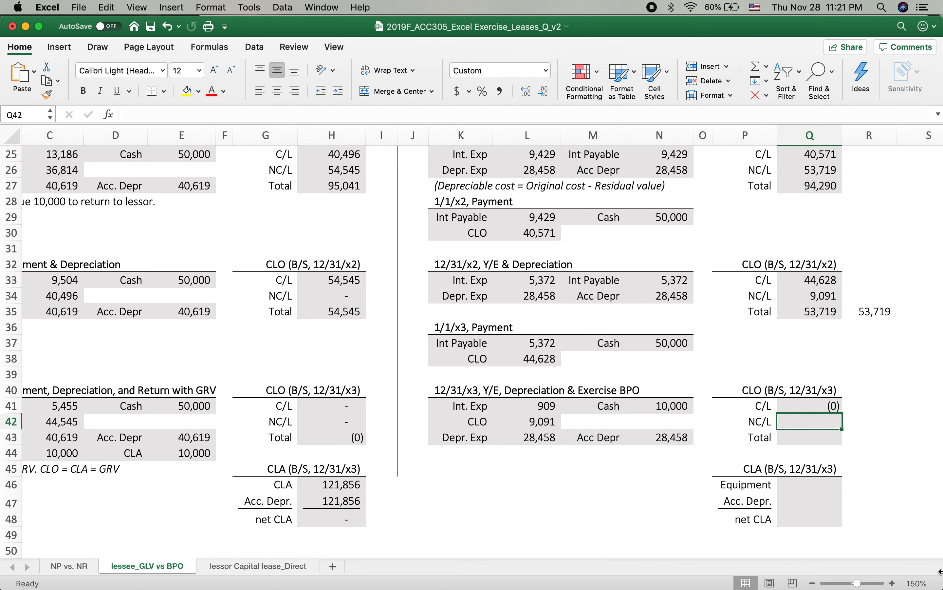
Step: Enter 0 for the 12/31/x3 non-current CLO in Q42 and for the total CLO in Q43
type("0")
key("Return")
type("0")
key("Return")
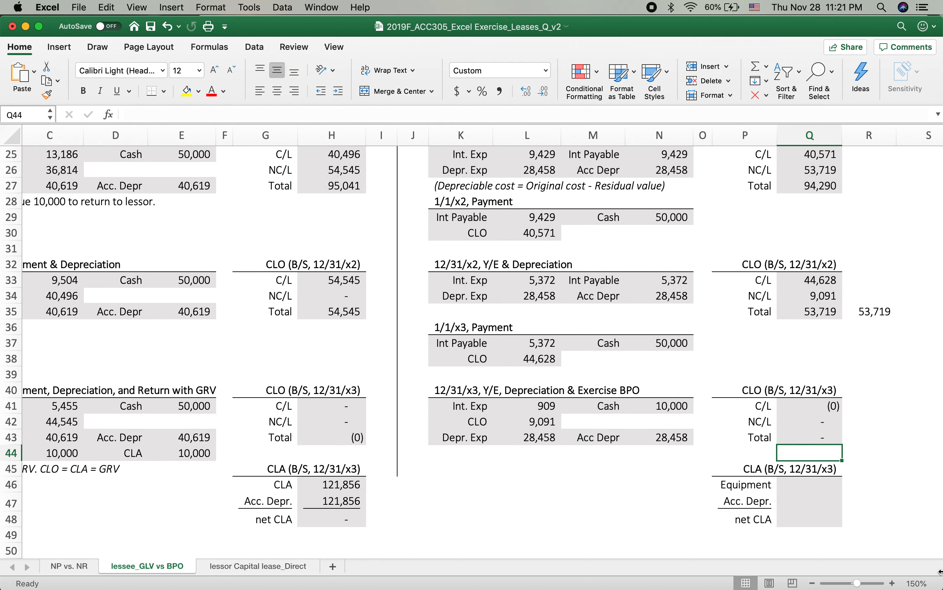
Step: Start the 12/31/x3 Equipment formula in Q46 with a reference to the inception CLA in L21
scroll(818, 413, "down", 4)
scroll(795, 424, "up", 2)
left_click(793, 424)
type("=")
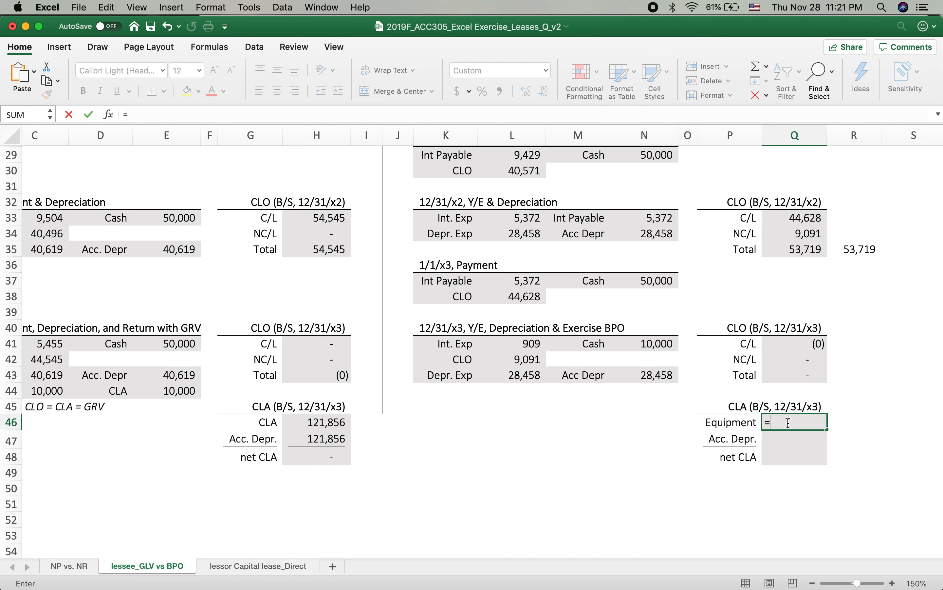
scroll(685, 453, "up", 5)
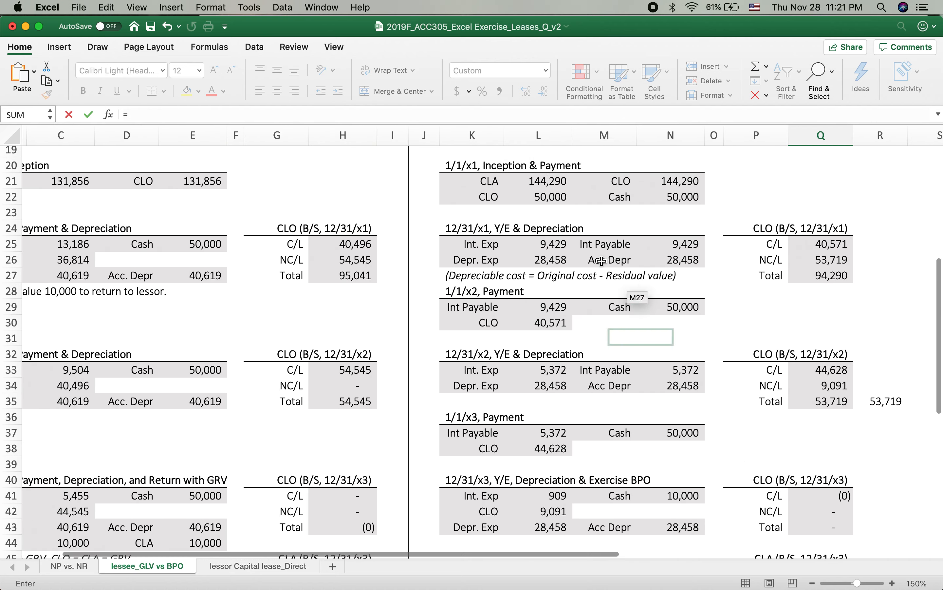
left_click(531, 182)
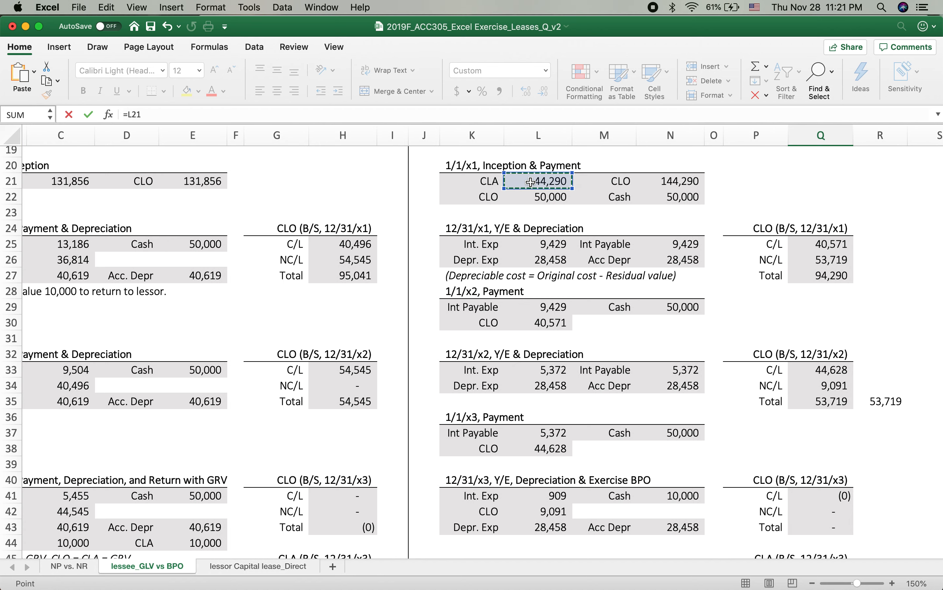
Step: Try to subtract the yearly depreciation amounts from L21 within the Equipment formula in Q46
type("-")
left_click(532, 265)
type("-")
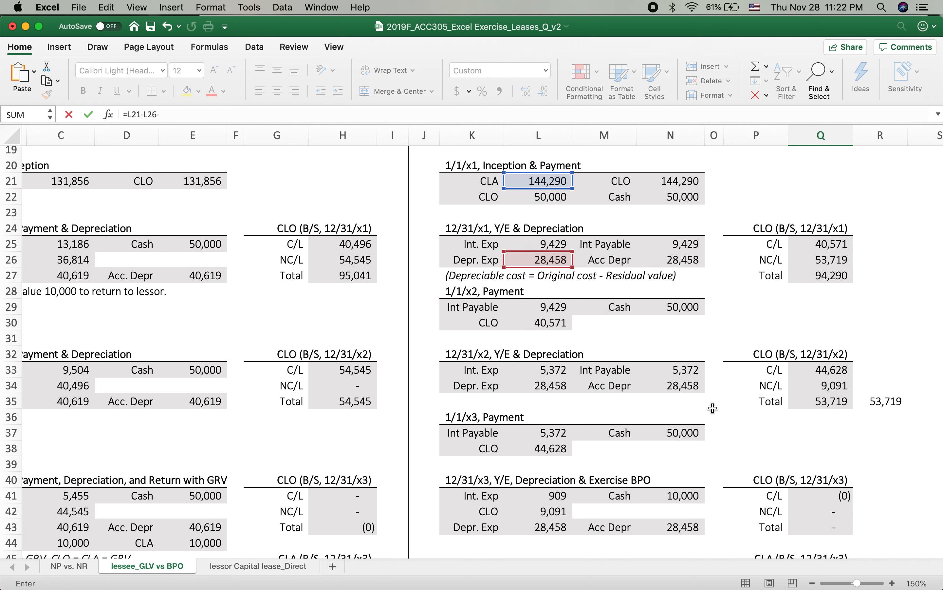
scroll(717, 410, "down", 5)
key("BackSpace")
key("BackSpace")
key("BackSpace")
key("BackSpace")
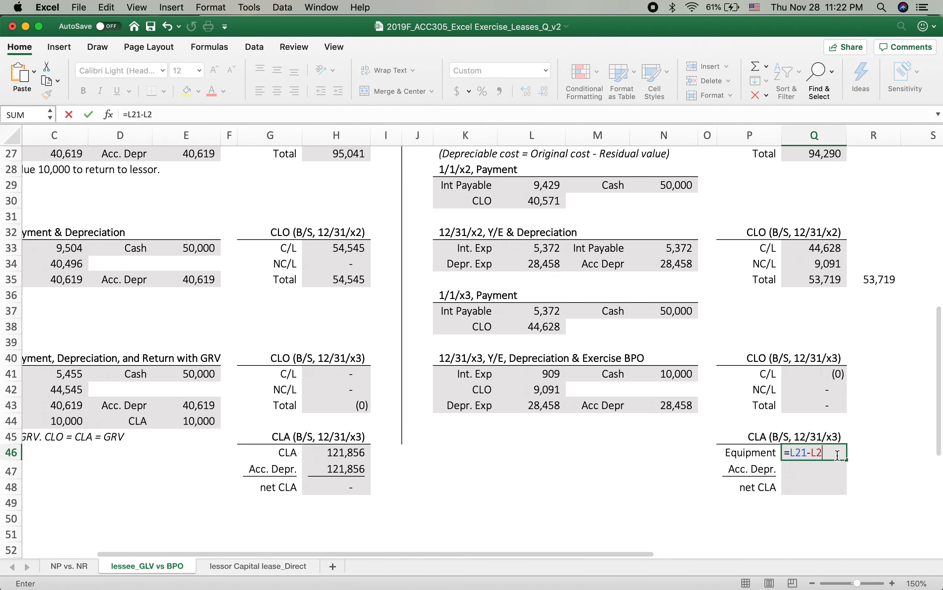
scroll(692, 338, "up", 4)
scroll(691, 337, "up", 2)
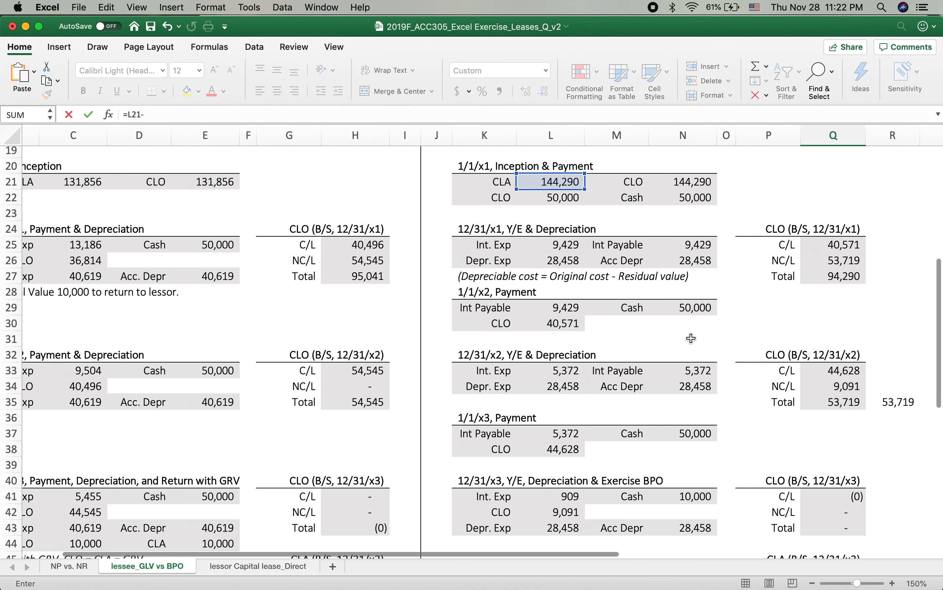
left_click(703, 260)
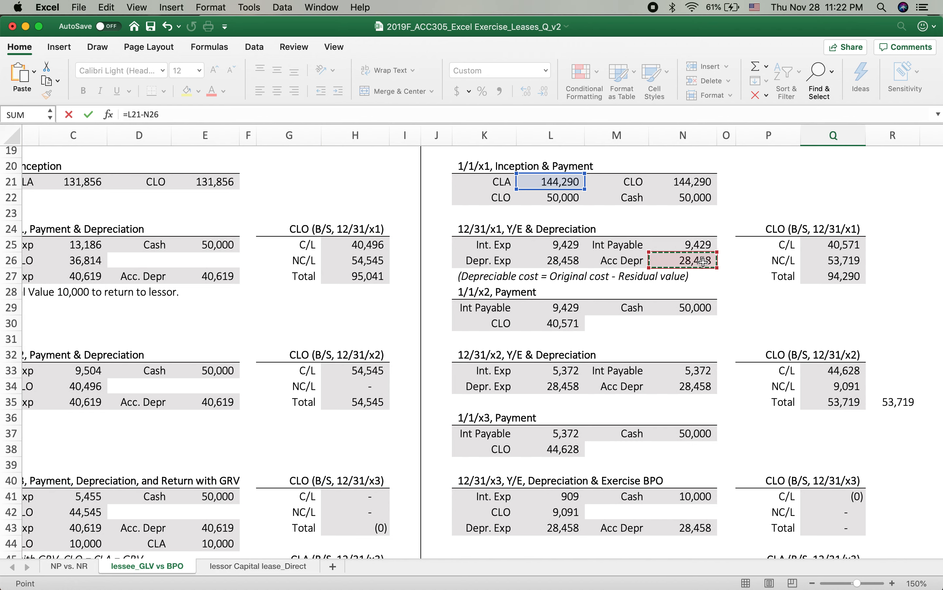
type("-")
left_click(680, 386)
type("-")
scroll(680, 447, "down", 3)
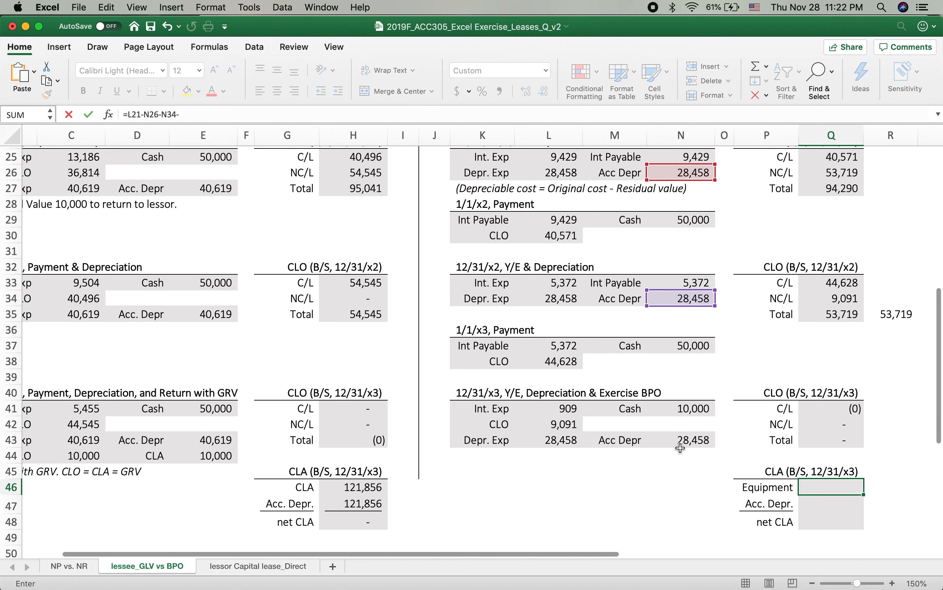
scroll(680, 447, "down", 2)
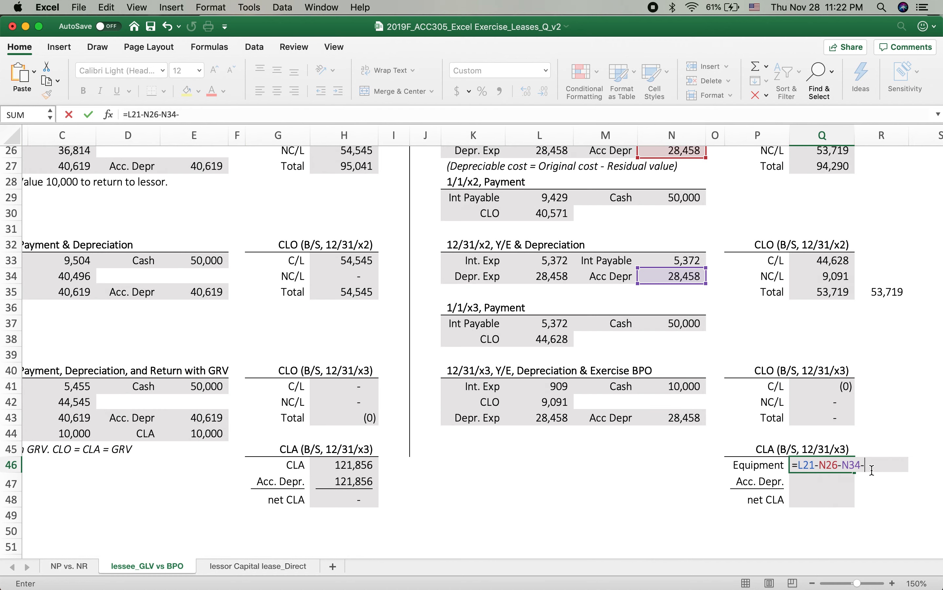
Step: Remove the depreciation subtractions from the Q46 Equipment formula and enter it as =L21
key("BackSpace")
key("BackSpace")
key("BackSpace")
key("BackSpace")
key("BackSpace")
key("BackSpace")
key("BackSpace")
key("BackSpace")
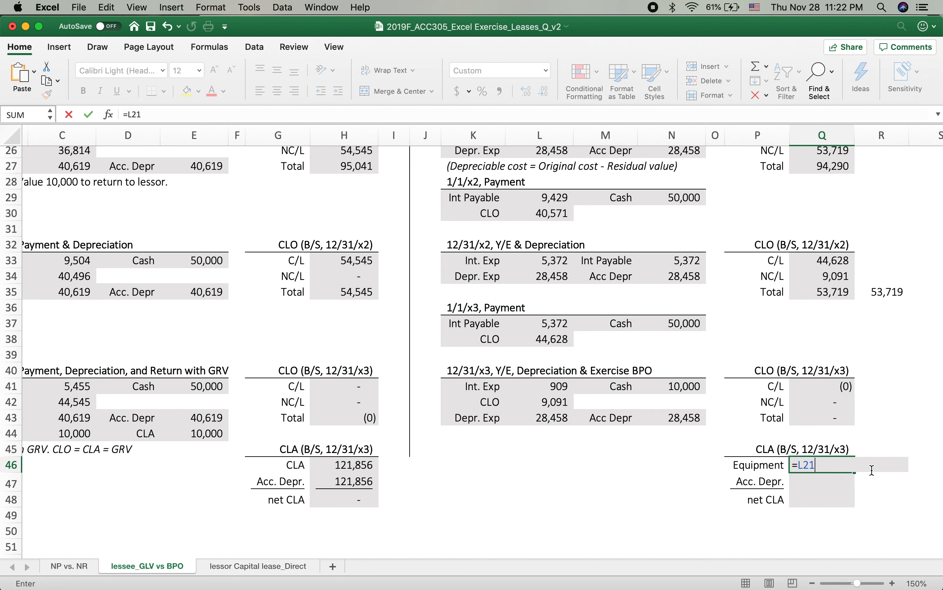
key("Return")
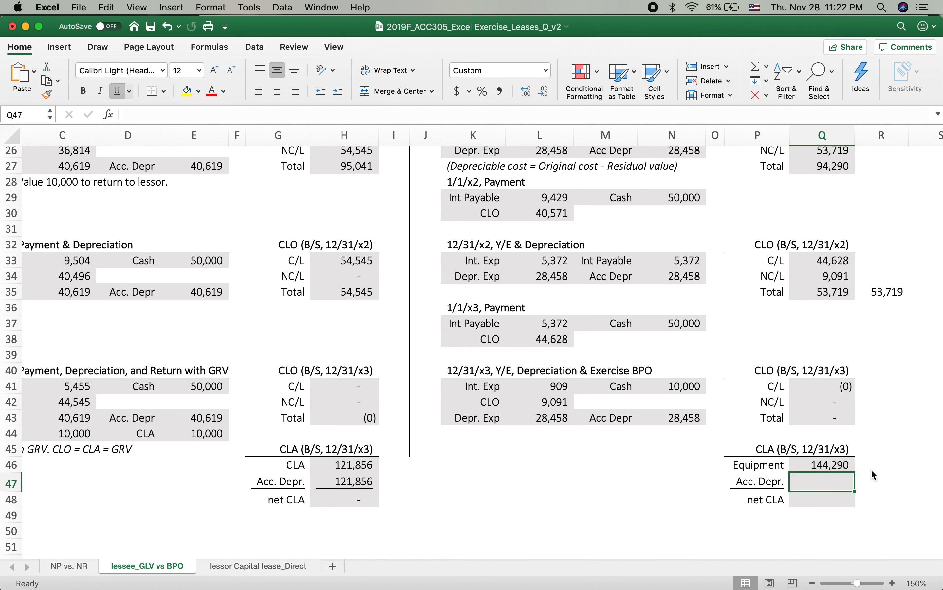
Step: Calculate the 12/31/x3 accumulated depreciation in Q47 by adding the three yearly amounts, =N26+N34+N43
type("=")
scroll(721, 351, "up", 4)
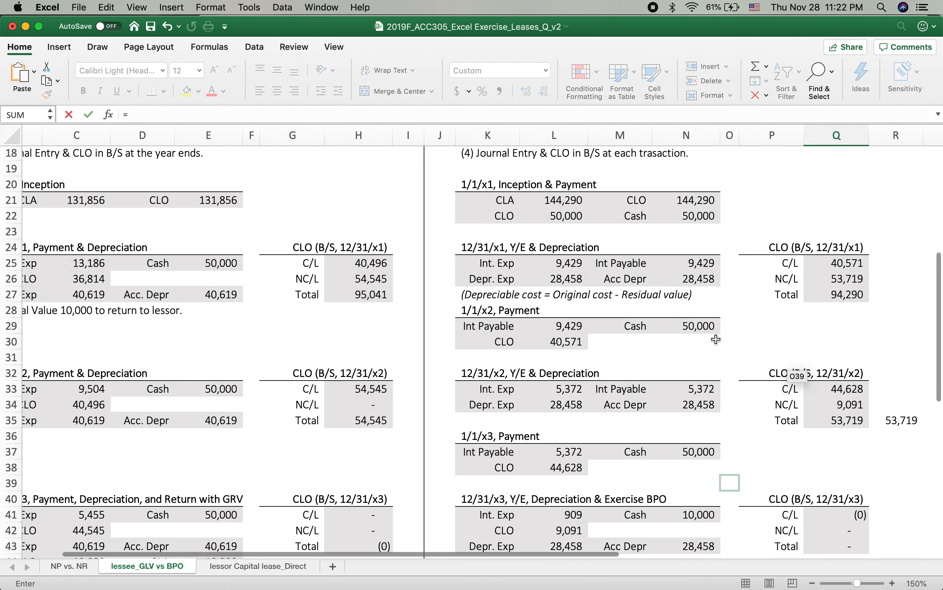
left_click(704, 280)
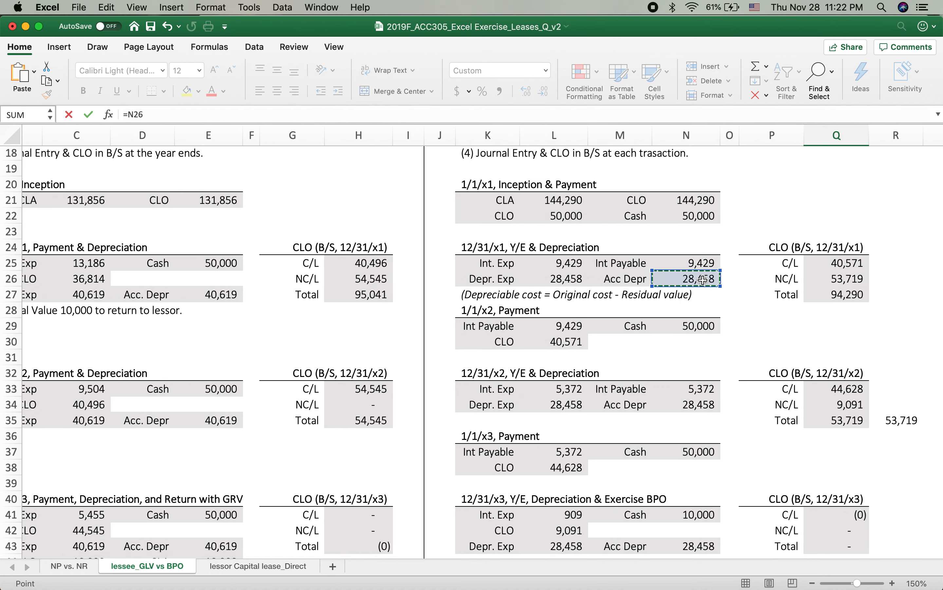
type("+")
scroll(662, 343, "down", 4)
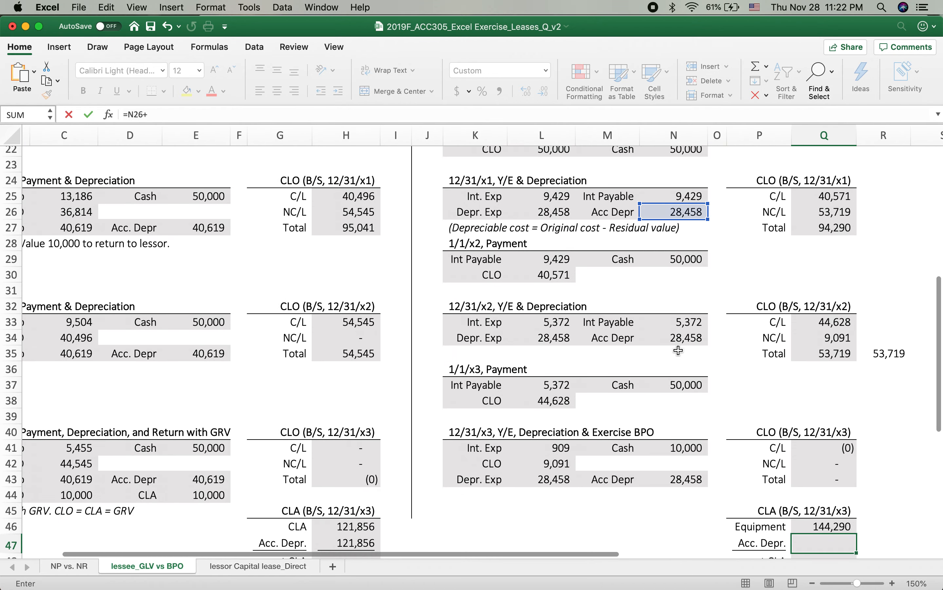
left_click(667, 335)
type("+")
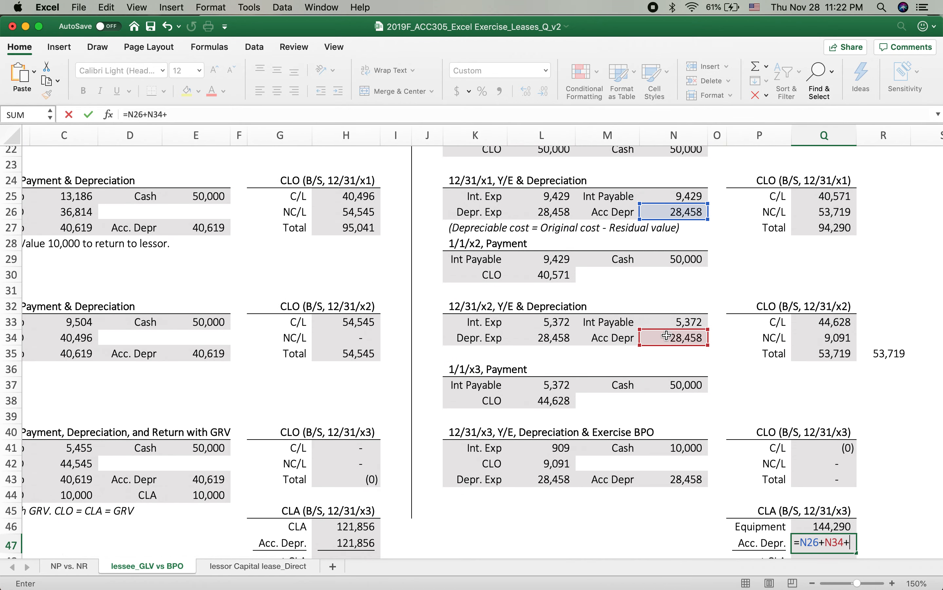
left_click(691, 478)
key("Return")
Step: Calculate the 12/31/x3 net CLA in Q48 as =Q46-Q47, equipment less accumulated depreciation
scroll(819, 469, "down", 2)
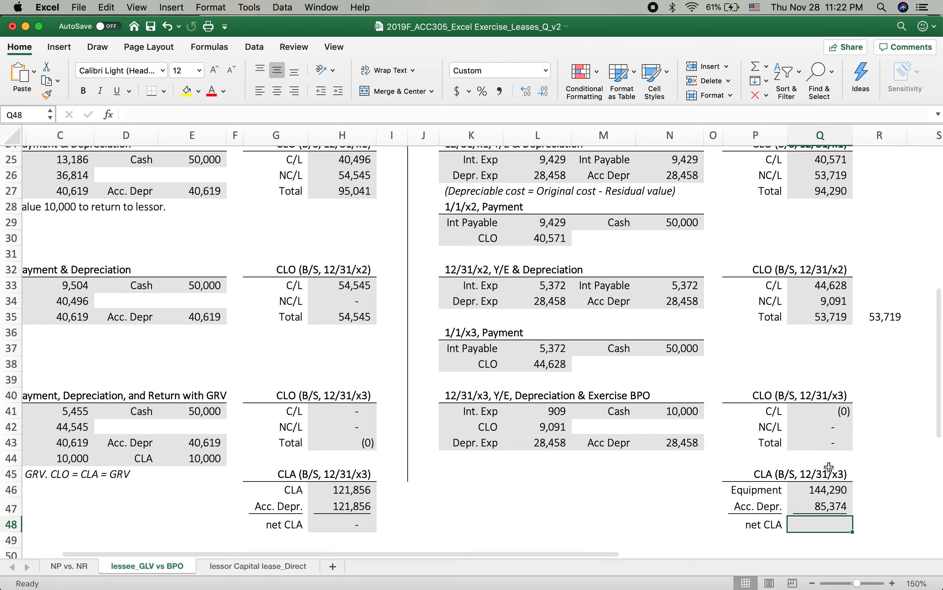
type("=")
left_click(808, 490)
type("-")
left_click(820, 507)
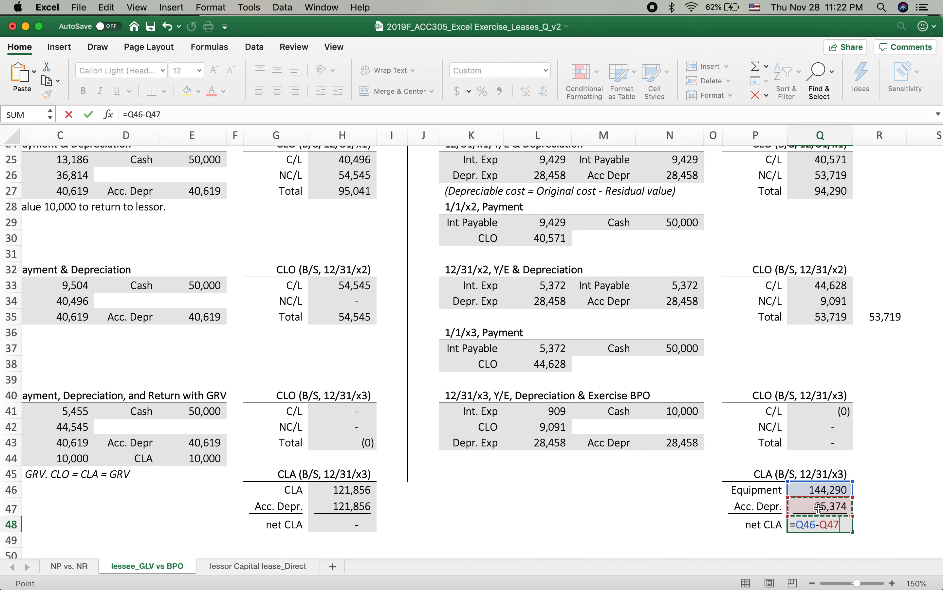
key("Return")
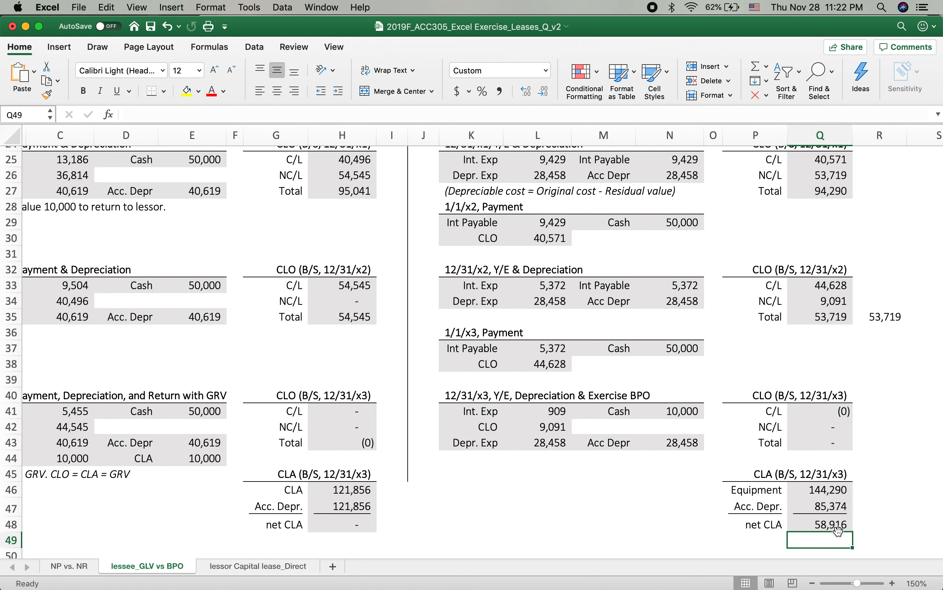
left_click(878, 503)
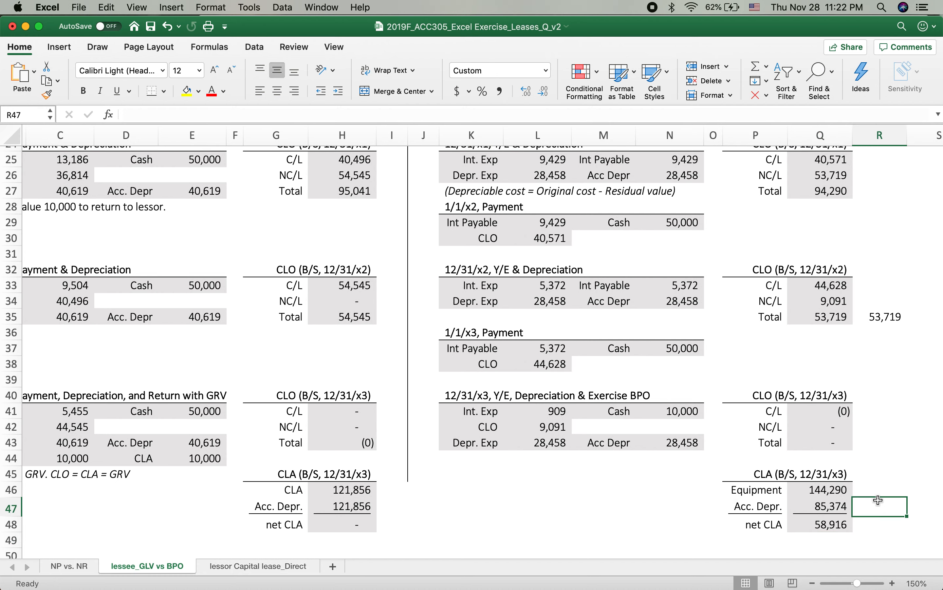
Step: Review the EX 1 guaranteed residual value and EX 2 bargain purchase option solutions side by side, from the requirements to the 12/31/x3 balances
scroll(880, 499, "down", 5)
scroll(678, 439, "up", 15)
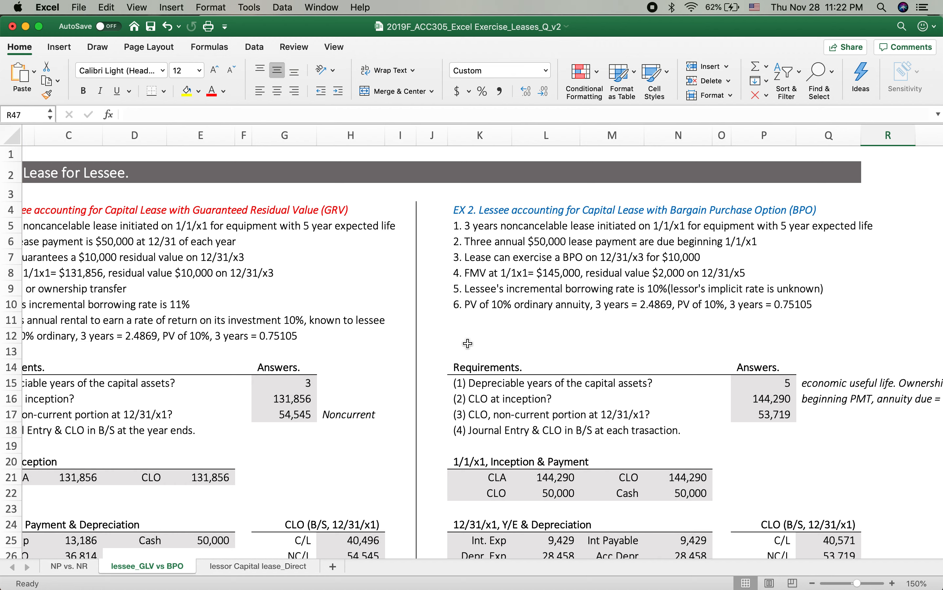
scroll(227, 440, "left", 1)
scroll(227, 440, "left", 1)
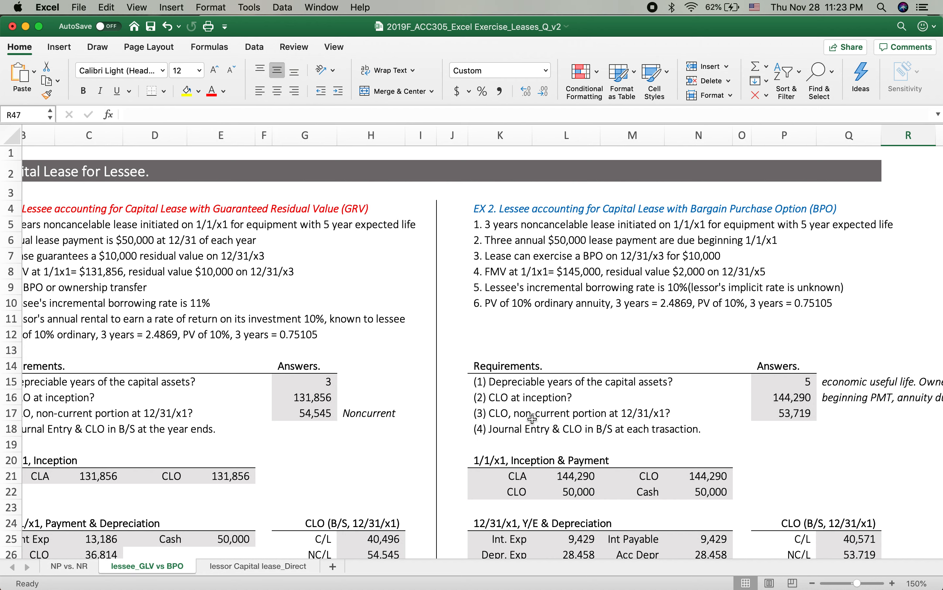
scroll(574, 414, "down", 5)
scroll(573, 414, "left", 2)
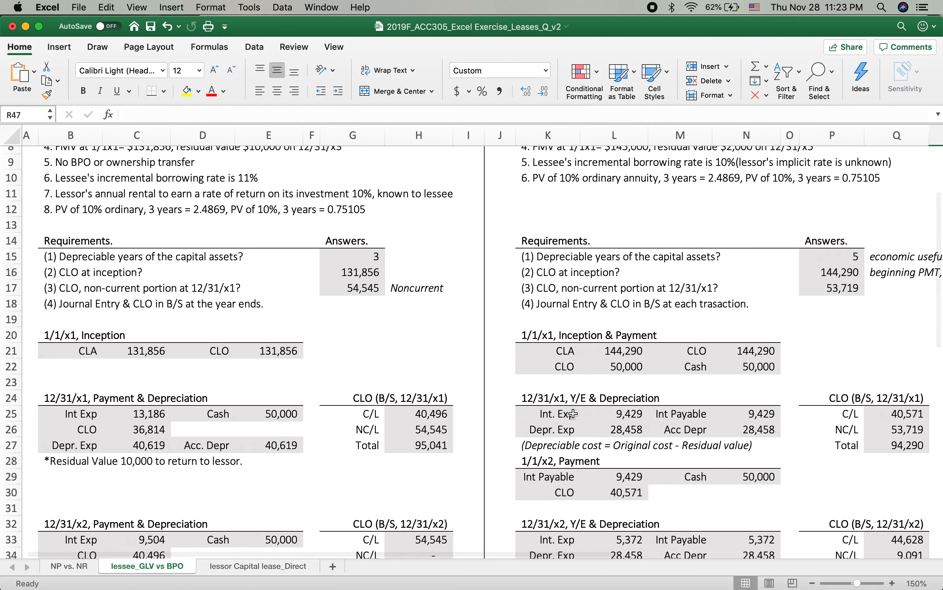
scroll(573, 413, "down", 3)
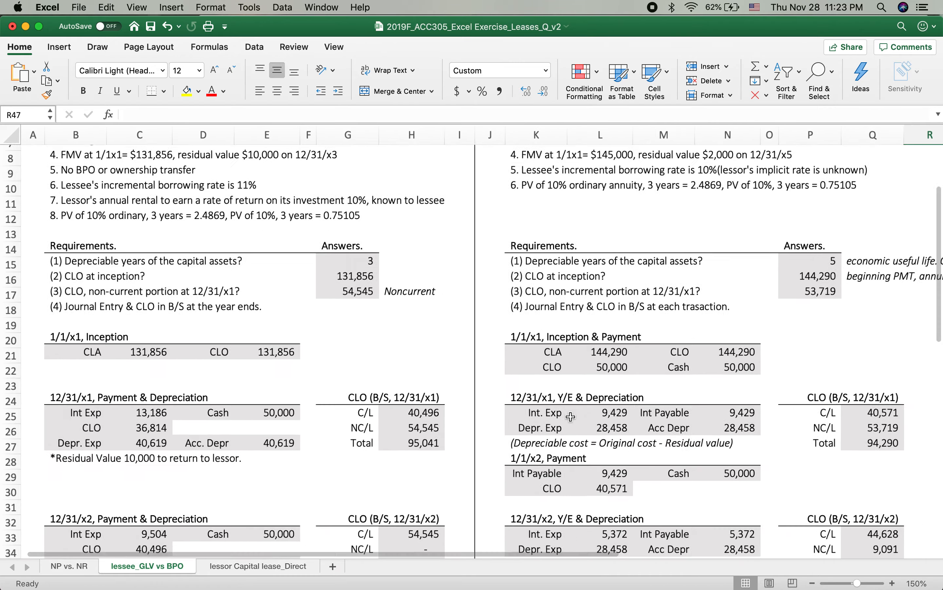
scroll(570, 416, "down", 10)
scroll(573, 420, "down", 2)
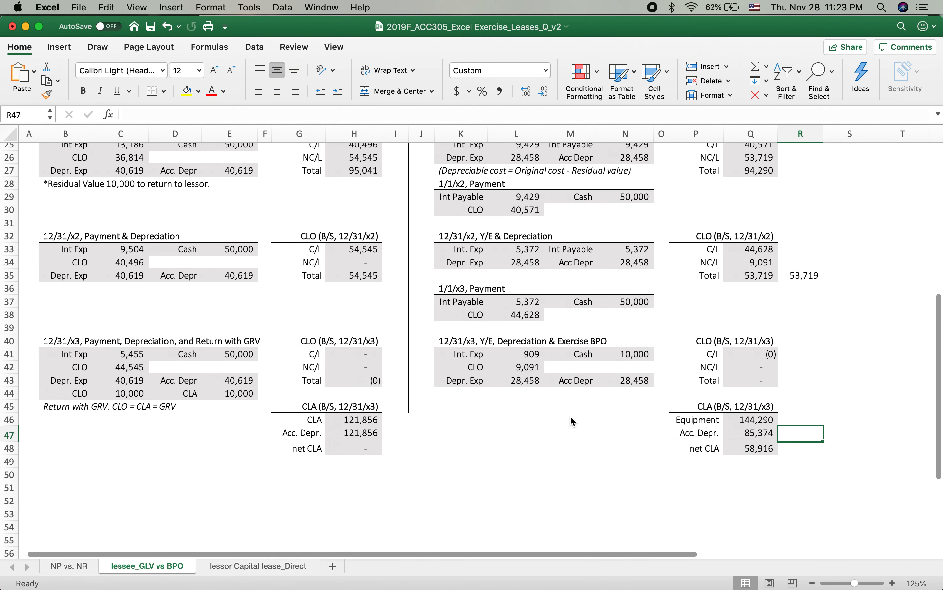